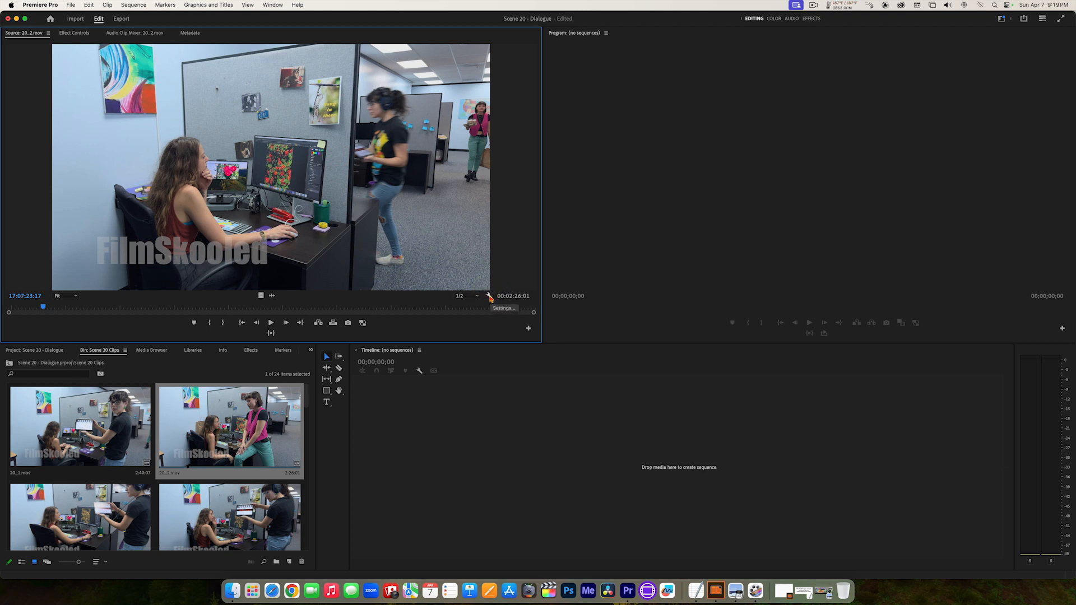
- Turn the Source Monitor's overlays off and back on
click(489, 296)
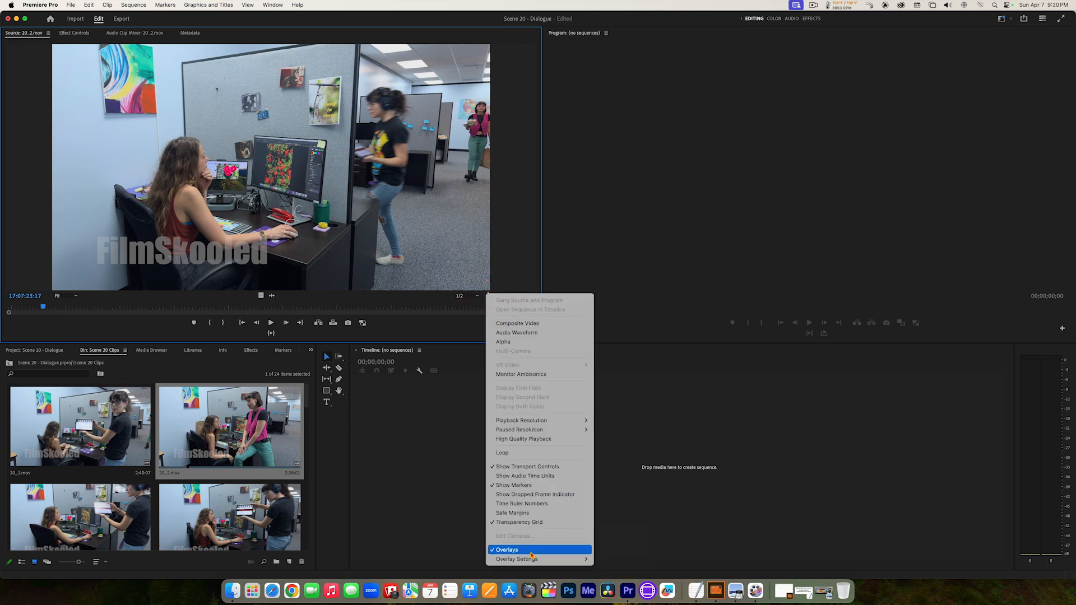
click(509, 554)
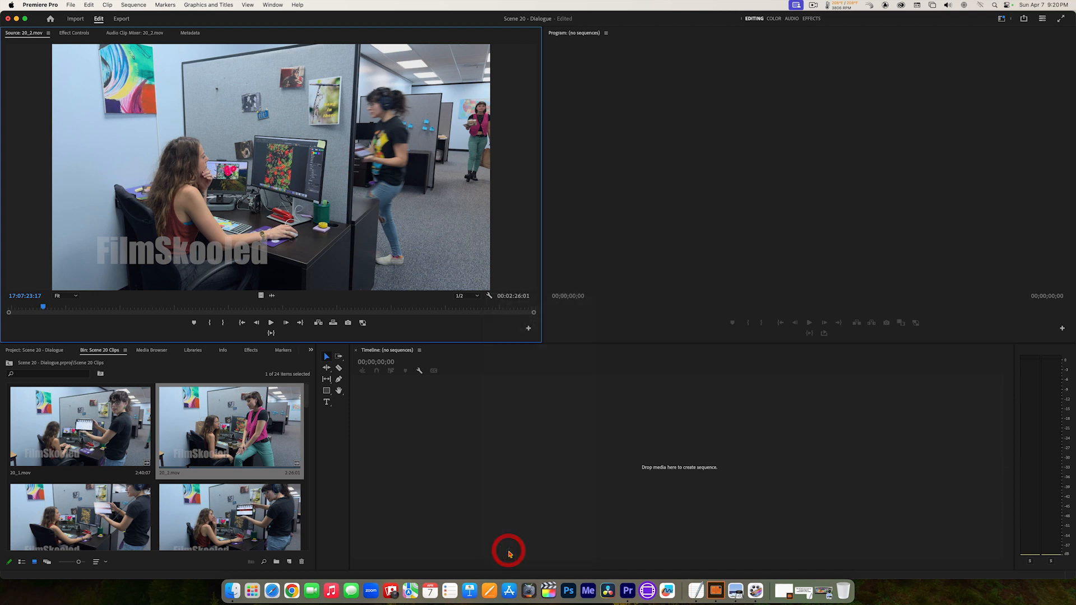
click(488, 296)
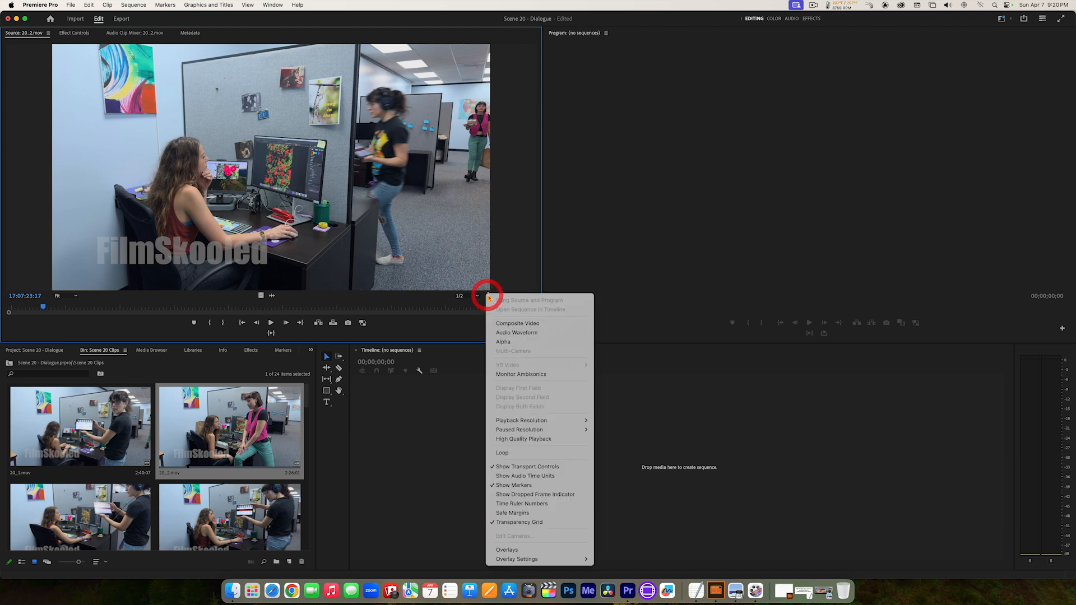
click(522, 552)
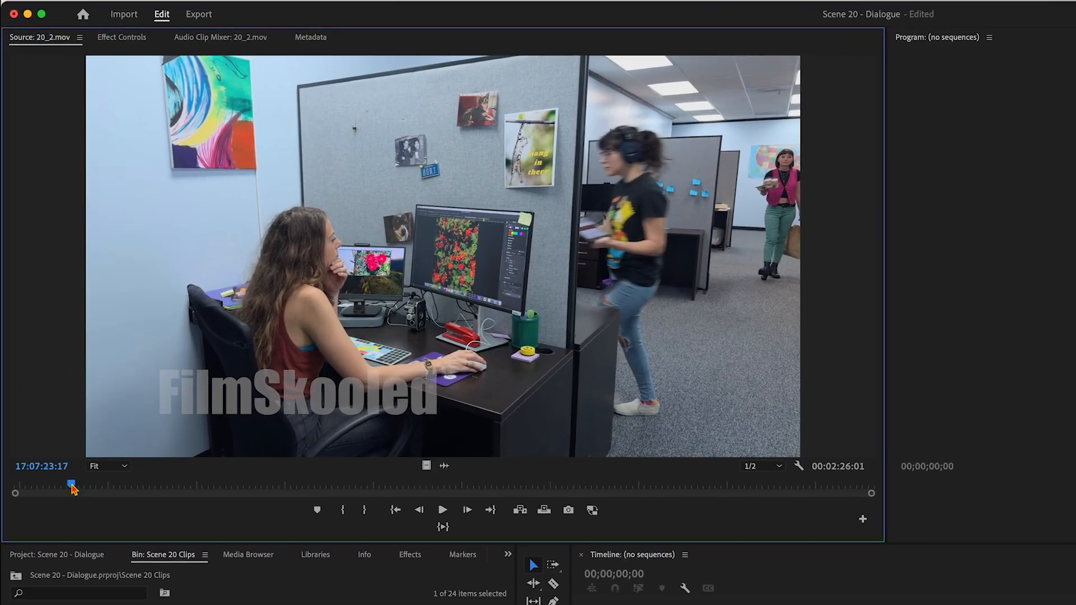
- Scrub through source clip 20_2.mov to view its first and last frames with their overlay indicators
mouse_move(64, 437)
mouse_down()
mouse_move(105, 437)
mouse_move(63, 437)
mouse_up()
drag(78, 537, 2, 527)
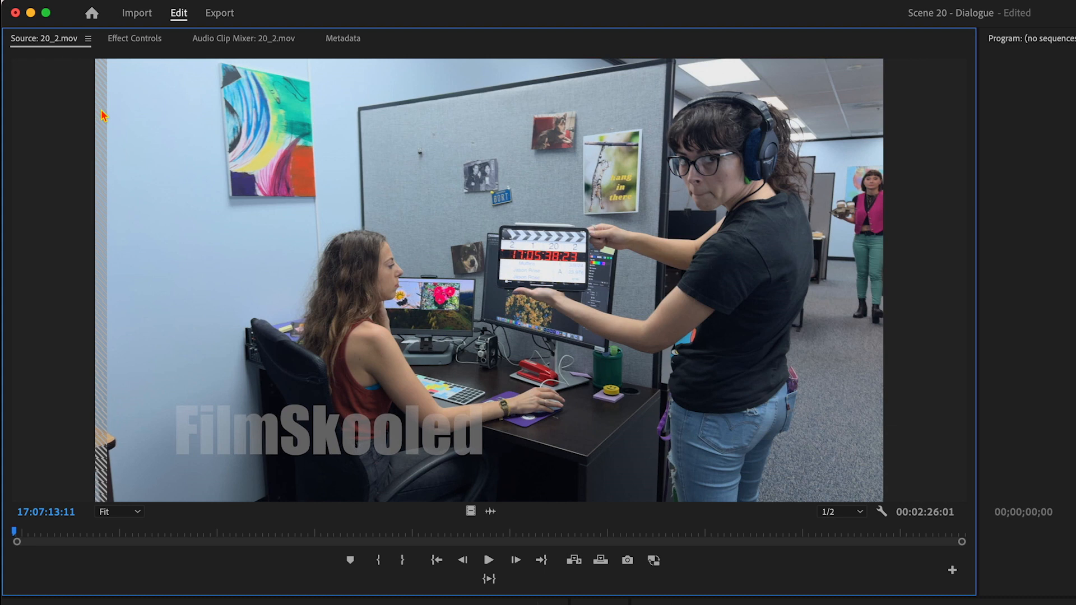
click(71, 534)
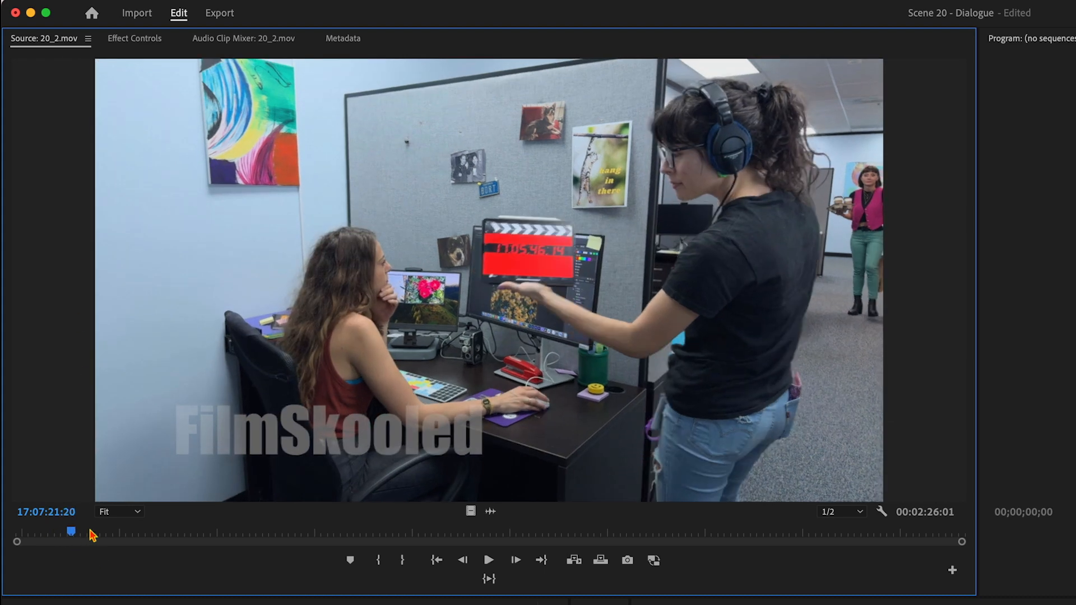
drag(93, 535, 1000, 533)
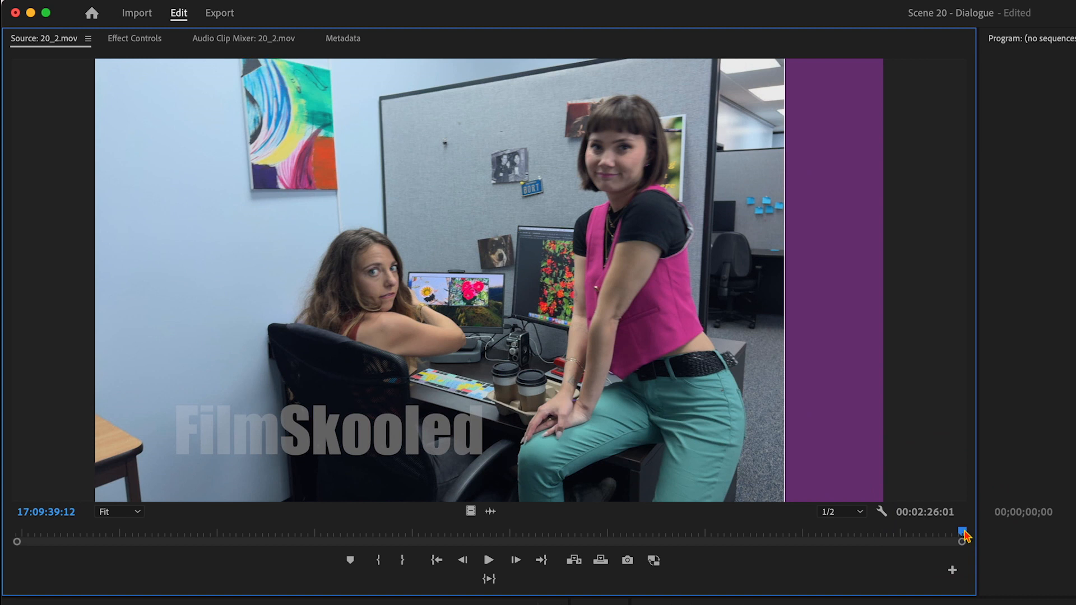
key(Left)
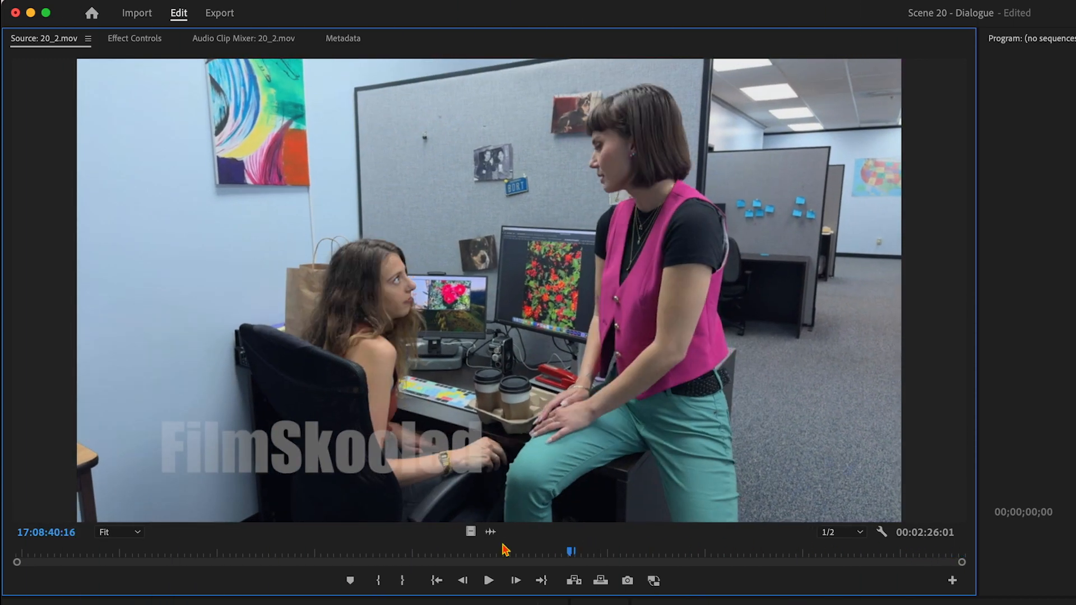
- Go back to the slate early in 20_2.mov and play until the woman in pink walks in
drag(505, 550, 66, 539)
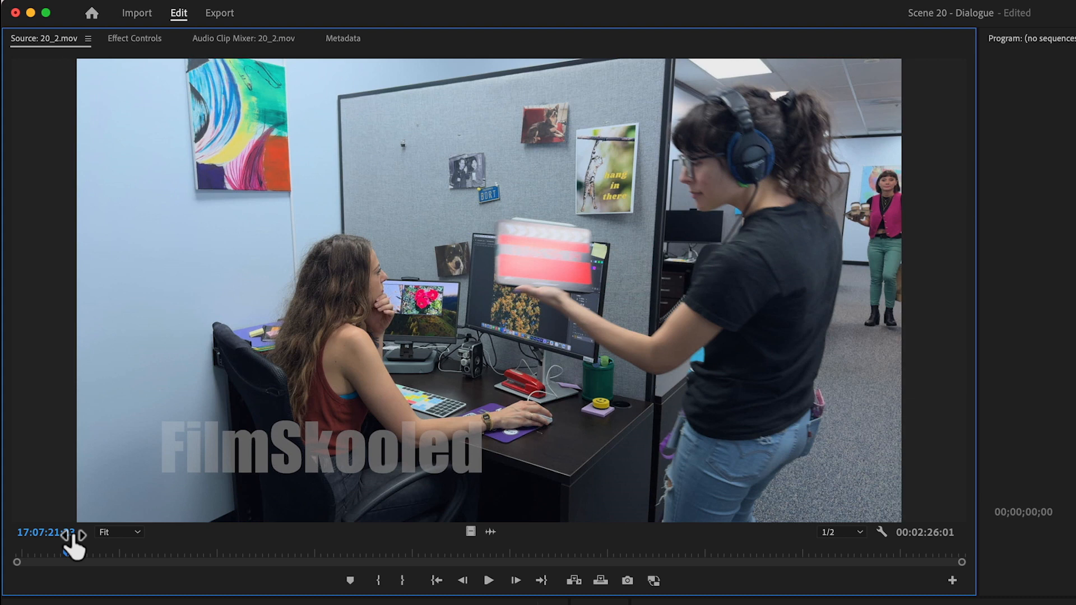
key(space)
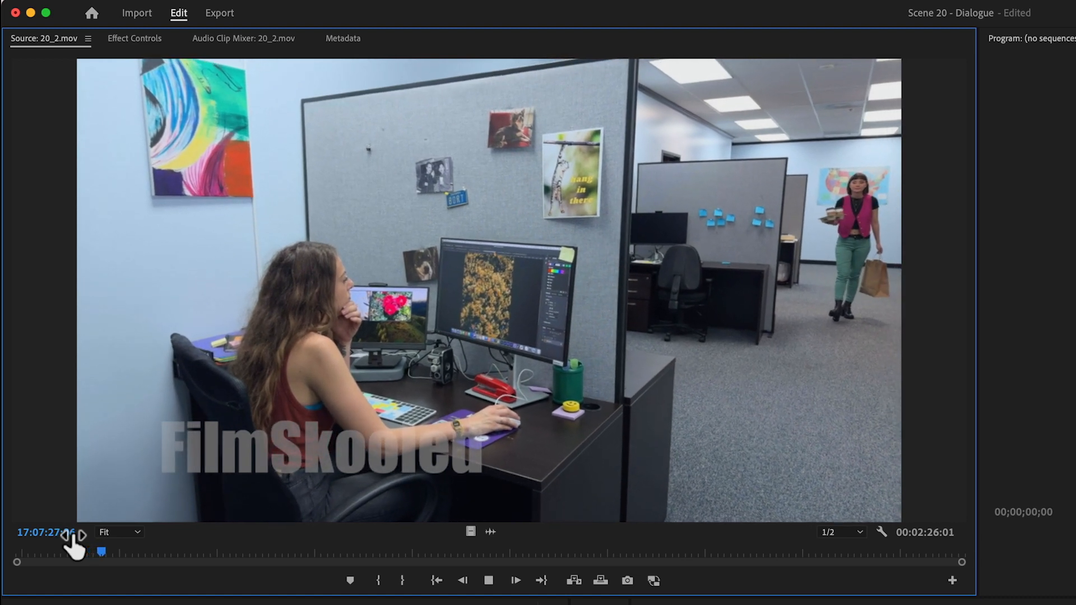
key(space)
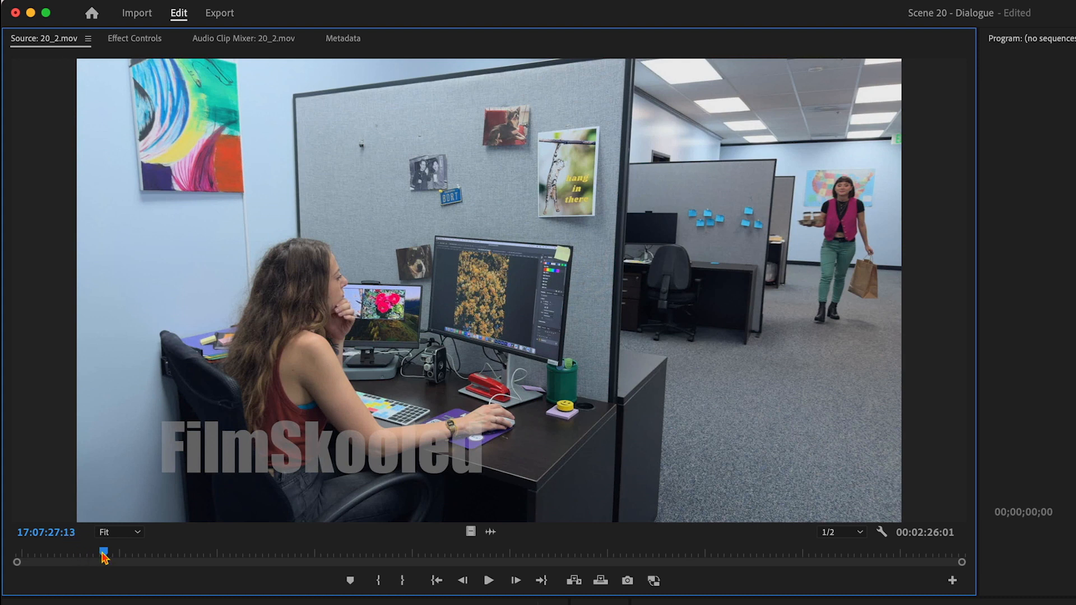
- Replay 20_2.mov from the slate and mark the In point at 17:07:27:14
drag(103, 557, 55, 557)
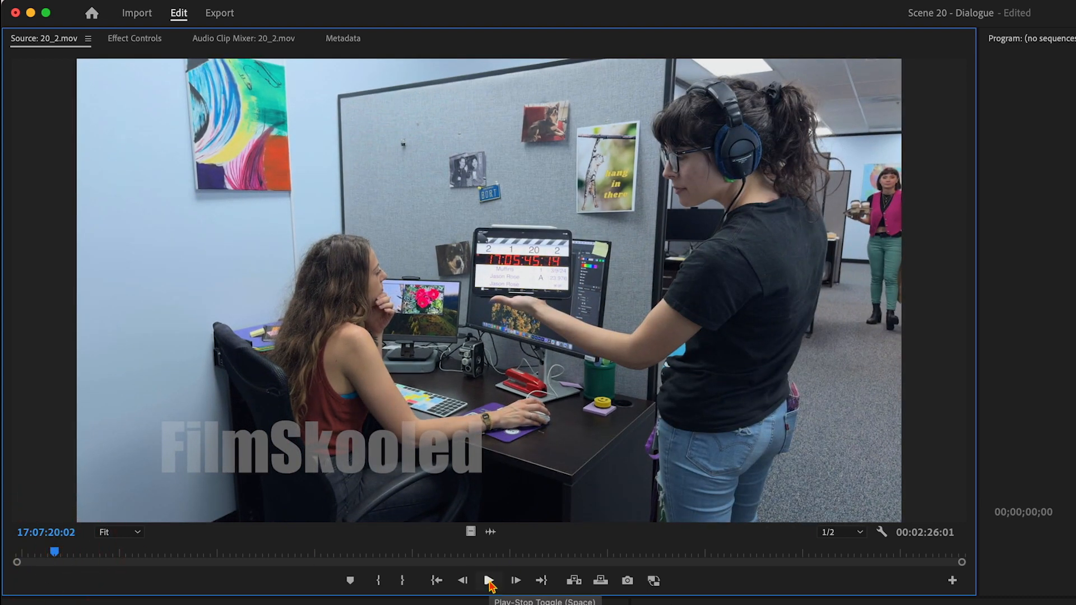
click(489, 581)
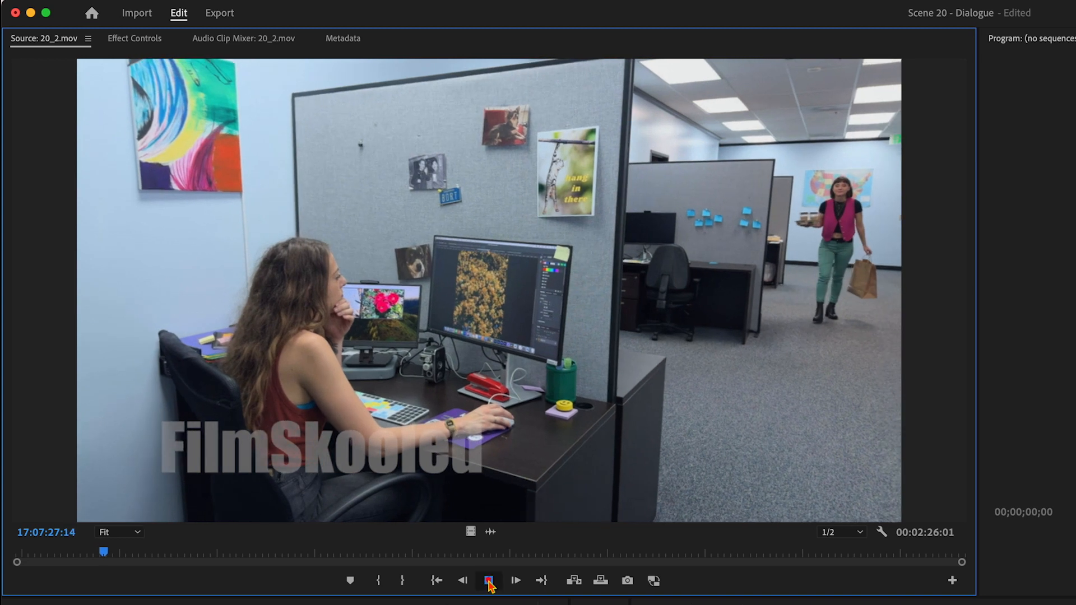
click(489, 583)
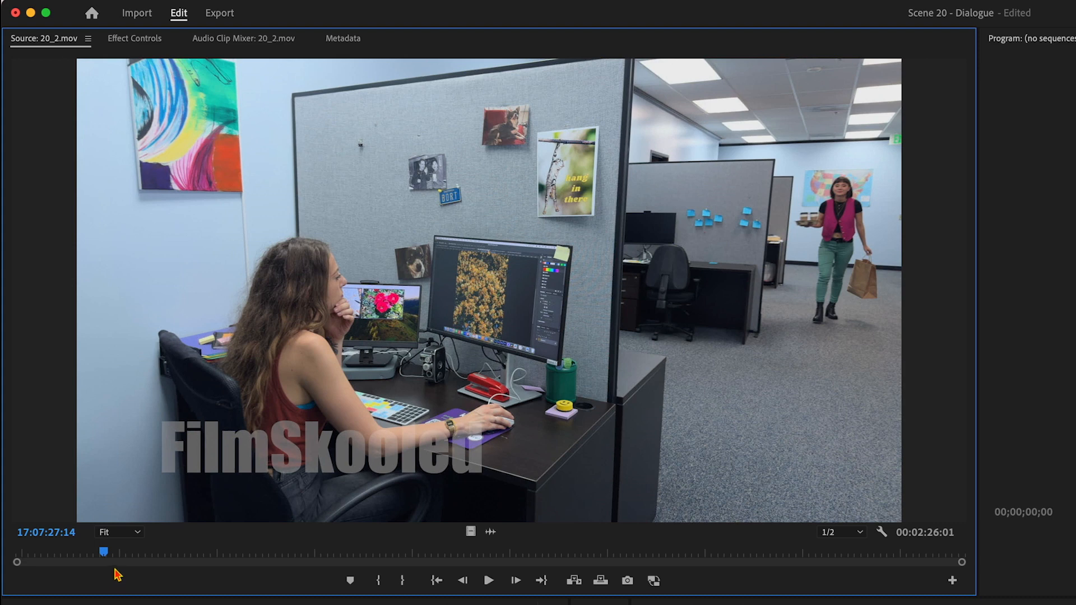
click(379, 583)
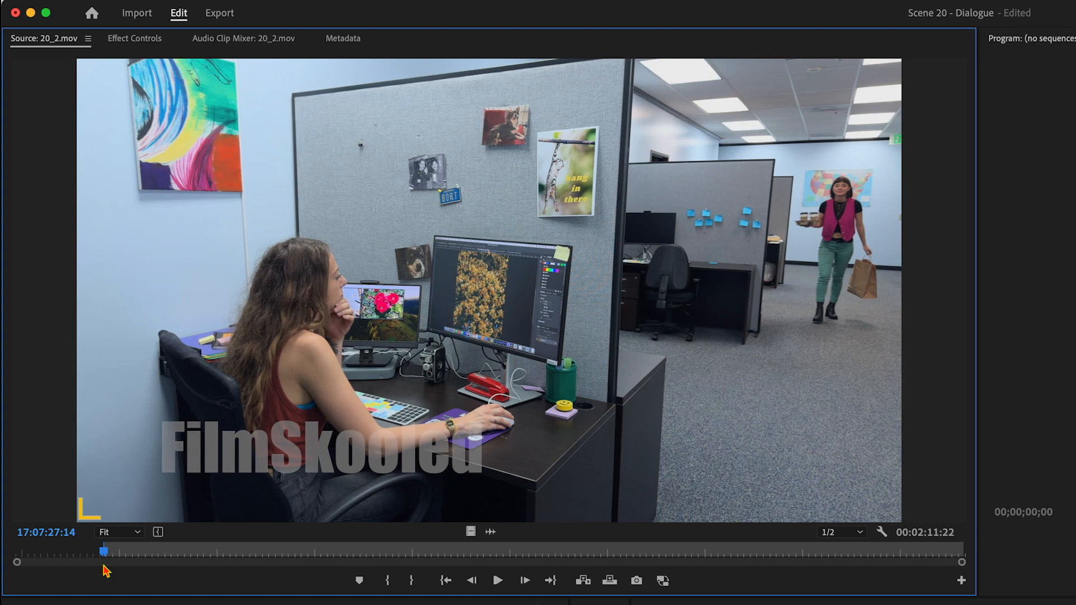
- Play 20_2.mov onward from the In point and replay the approach to the desk up to about 17:07:34:09
key(space)
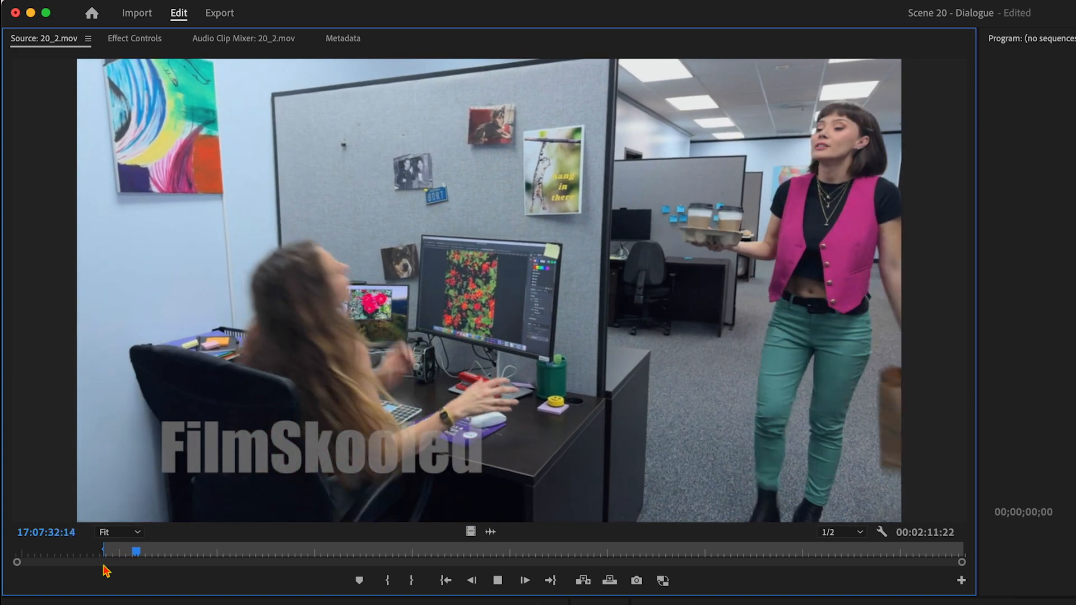
key(space)
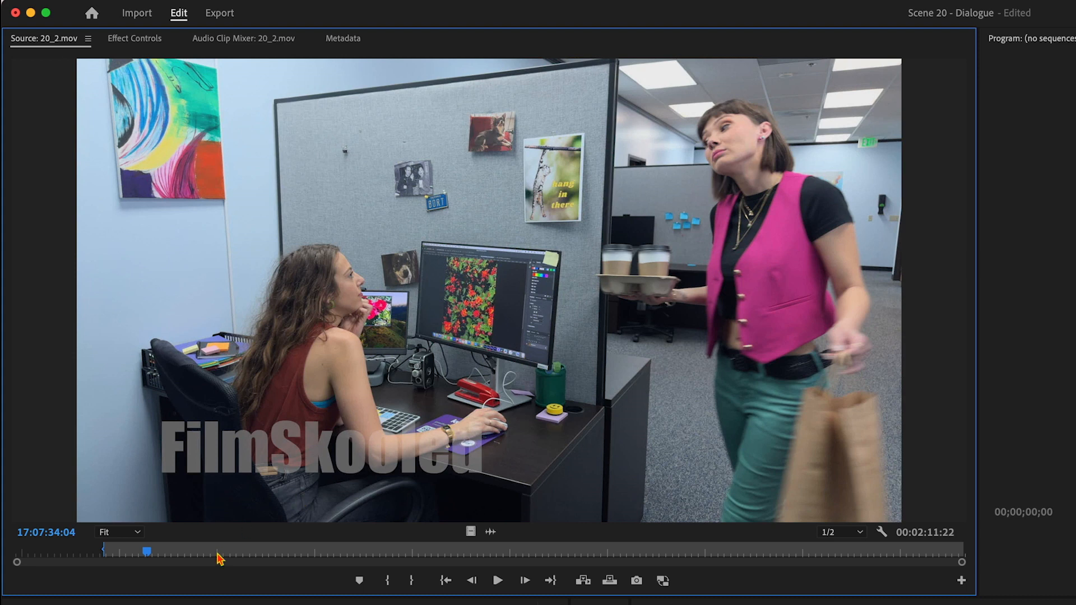
drag(148, 553, 117, 552)
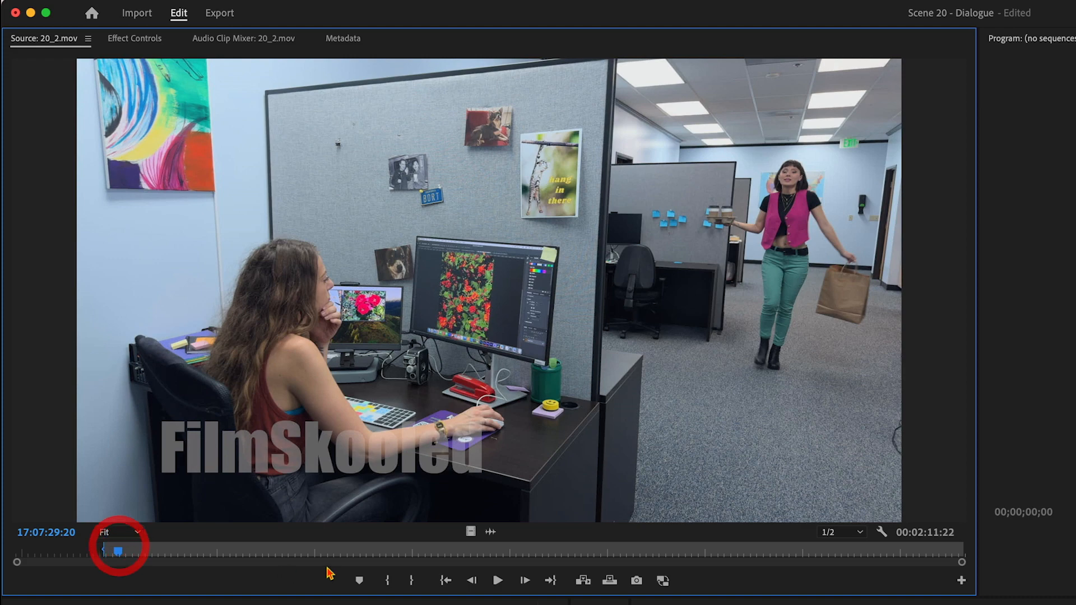
click(497, 581)
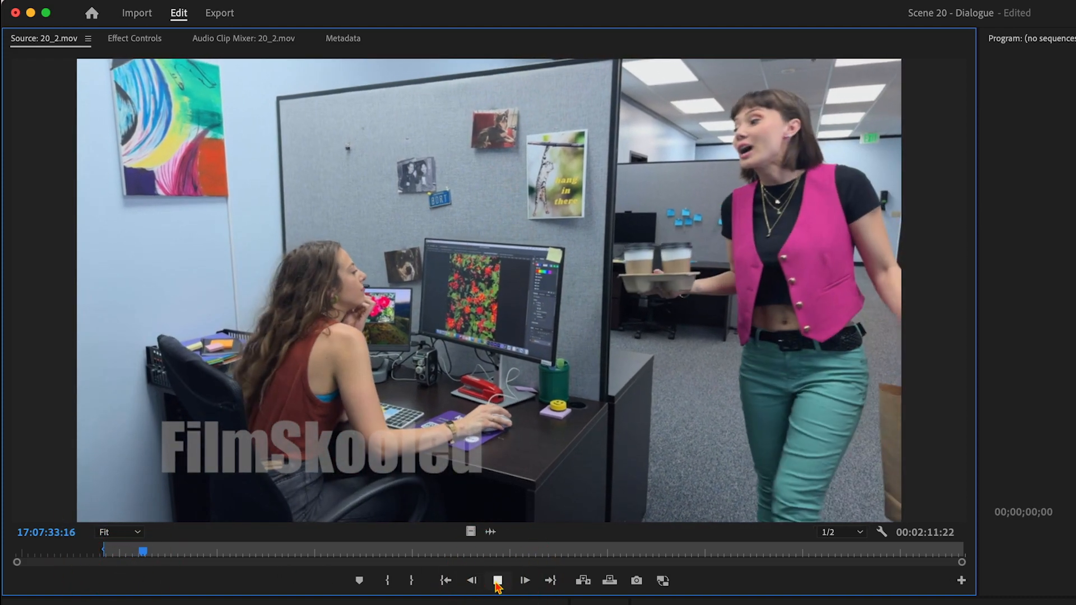
click(498, 582)
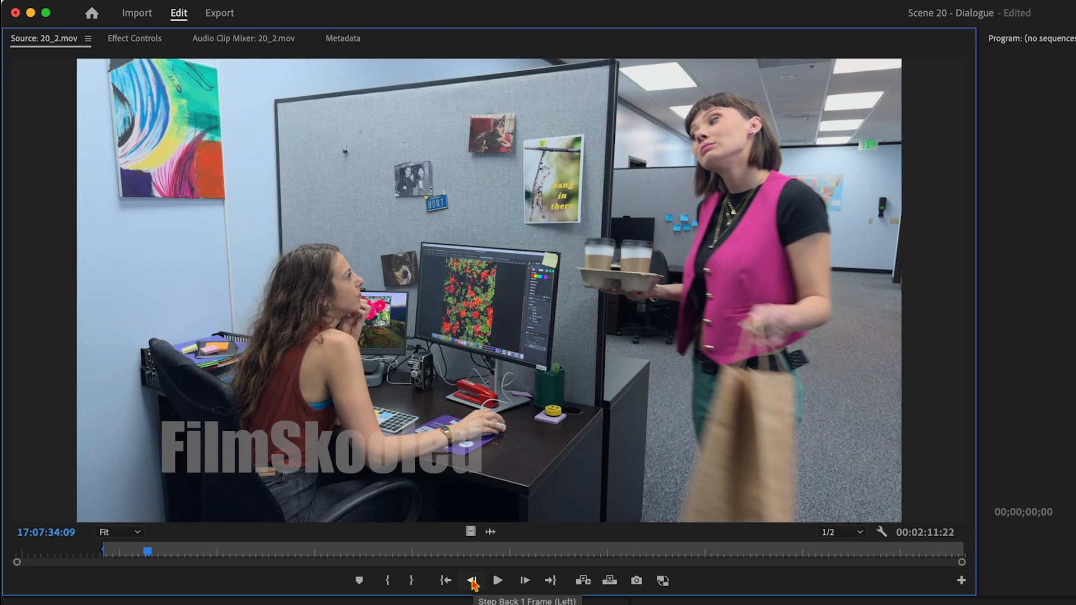
- Move back and forth frame by frame around 17:07:34:10 to examine the woman's arrival at the desk
click(472, 581)
click(472, 581)
click(472, 580)
click(472, 581)
click(473, 581)
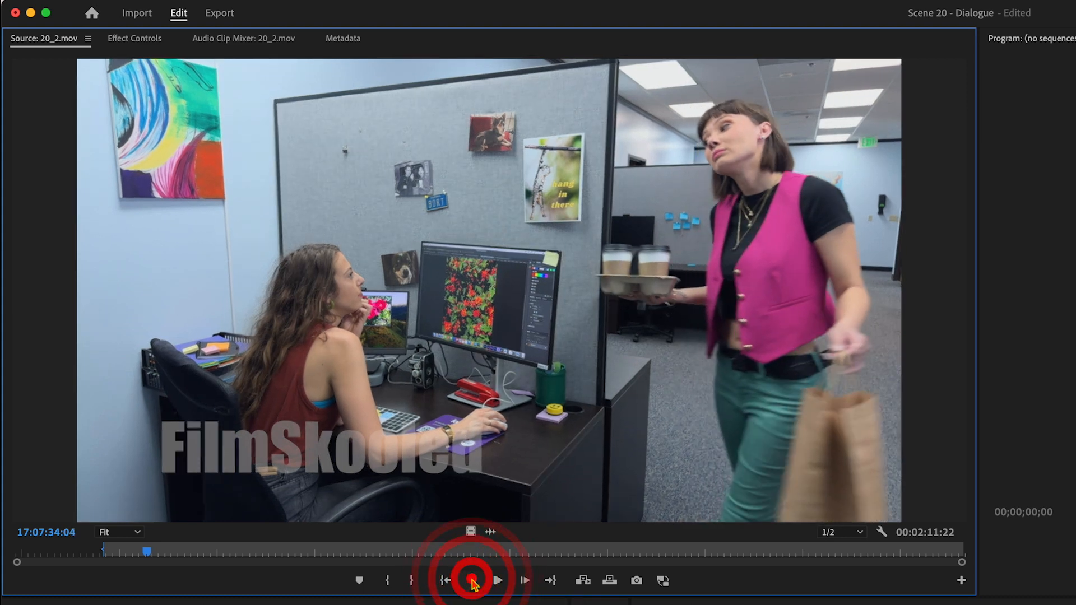
click(472, 581)
click(524, 581)
click(524, 581)
click(524, 581)
click(524, 581)
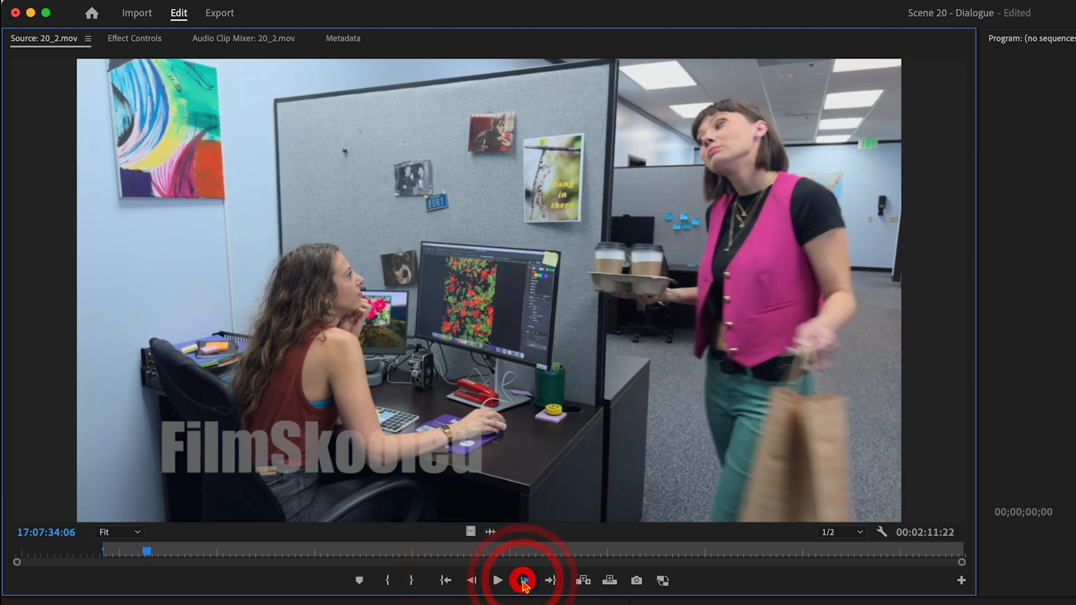
click(525, 581)
click(525, 581)
click(524, 581)
click(525, 580)
click(525, 581)
click(524, 581)
click(525, 581)
click(524, 581)
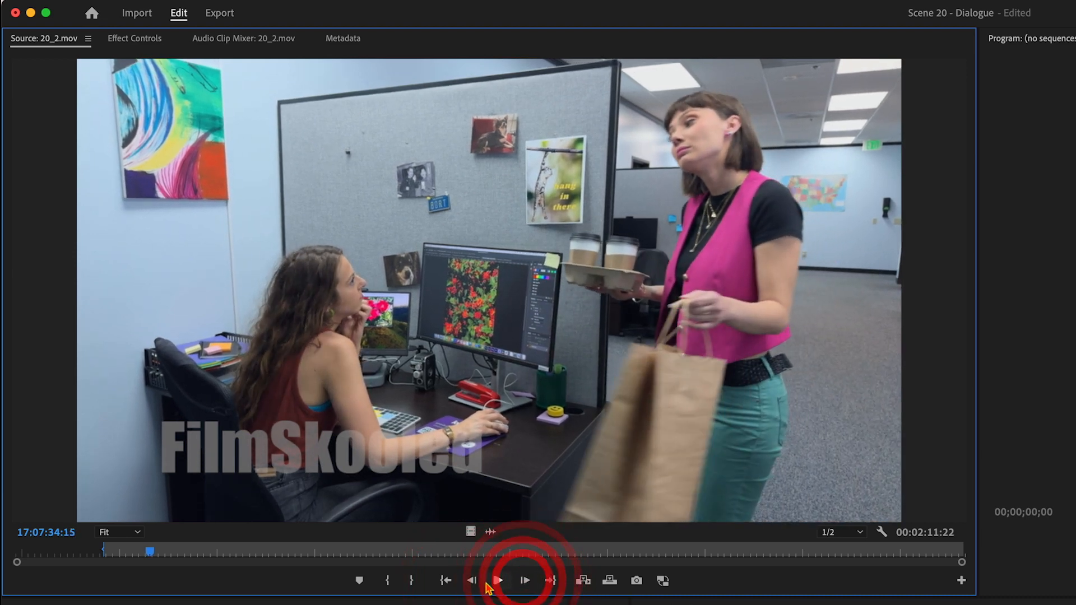
click(472, 581)
click(472, 581)
click(472, 581)
click(472, 581)
click(473, 580)
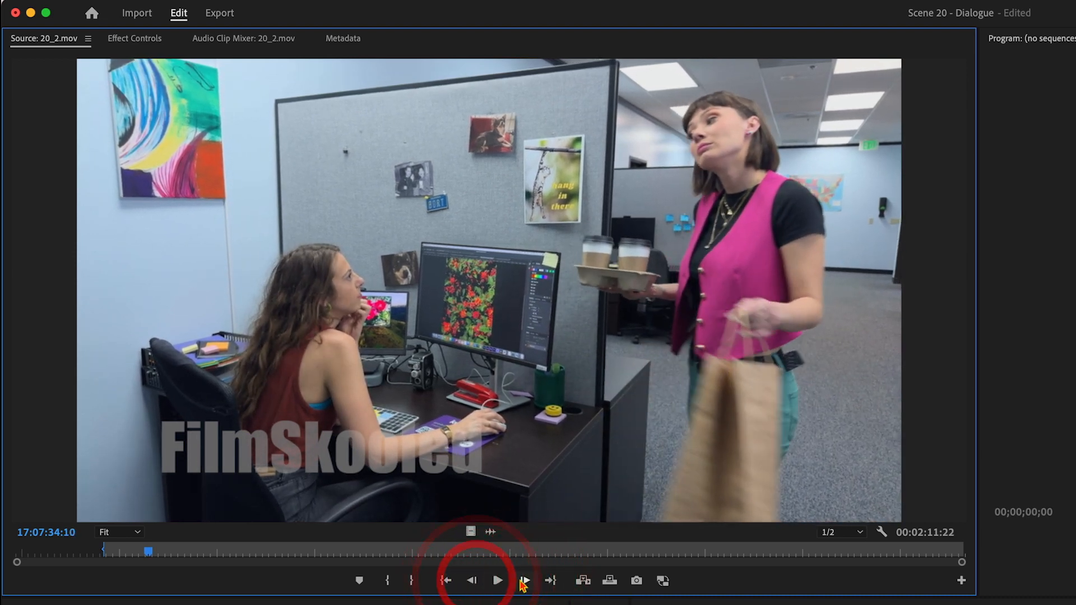
click(526, 581)
click(525, 581)
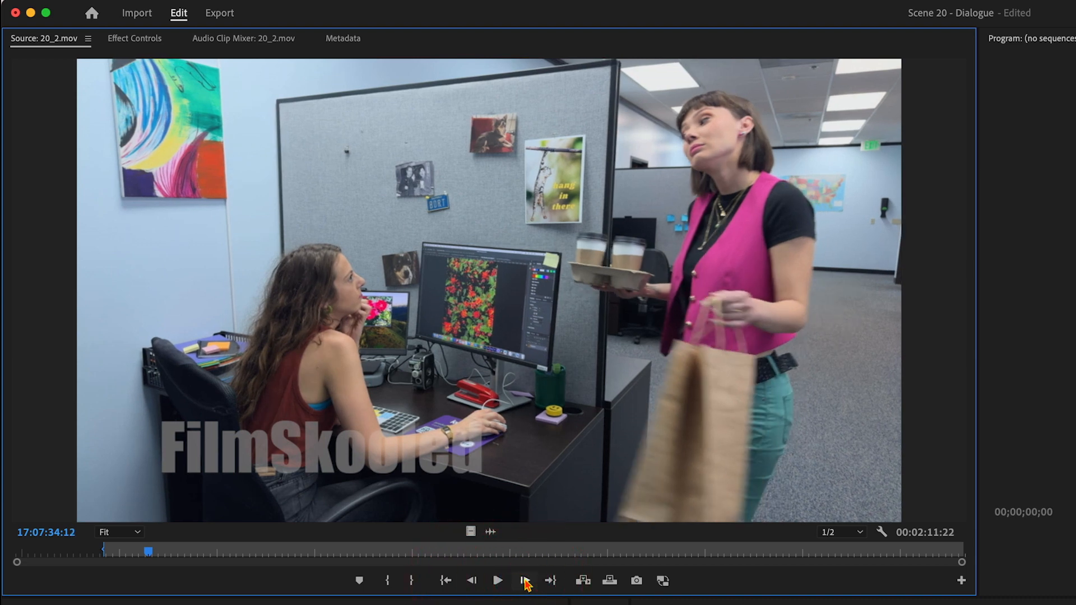
- Advance frame by frame through the handover of the paper bag, to about 17:07:35:22
click(526, 581)
click(525, 580)
click(525, 581)
click(525, 580)
click(525, 581)
click(525, 581)
click(525, 580)
click(525, 581)
click(526, 581)
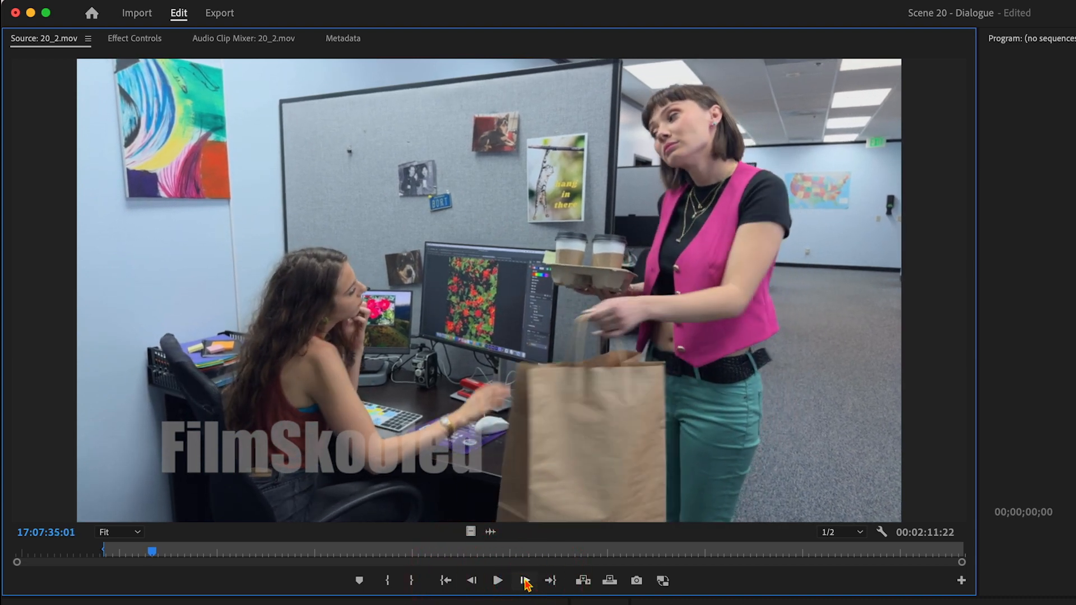
click(525, 581)
click(525, 581)
click(526, 581)
click(525, 581)
click(525, 581)
click(525, 580)
click(526, 580)
click(525, 581)
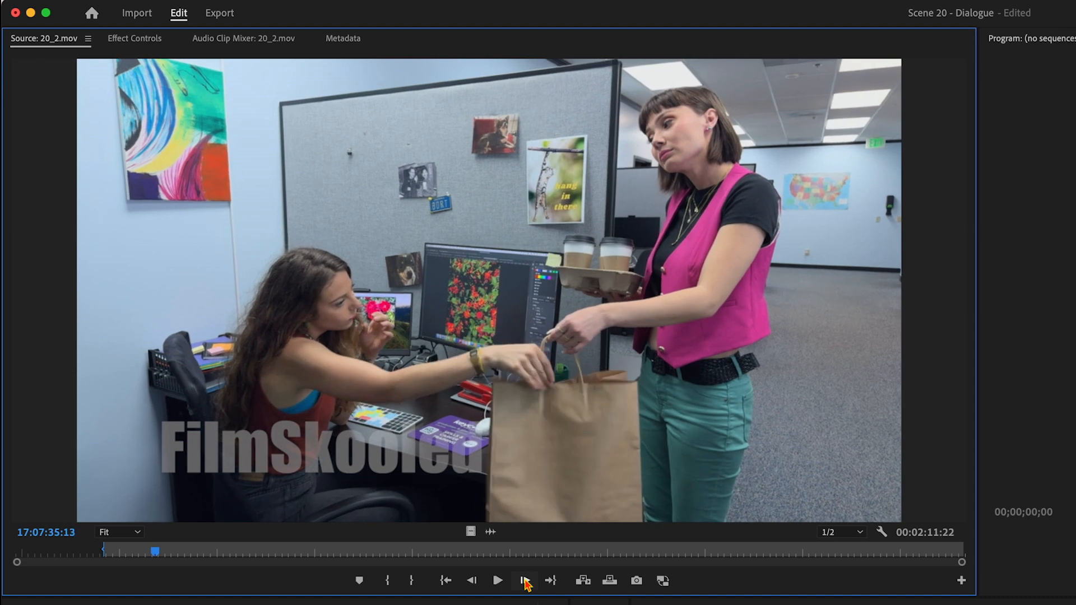
click(525, 580)
click(525, 581)
click(525, 581)
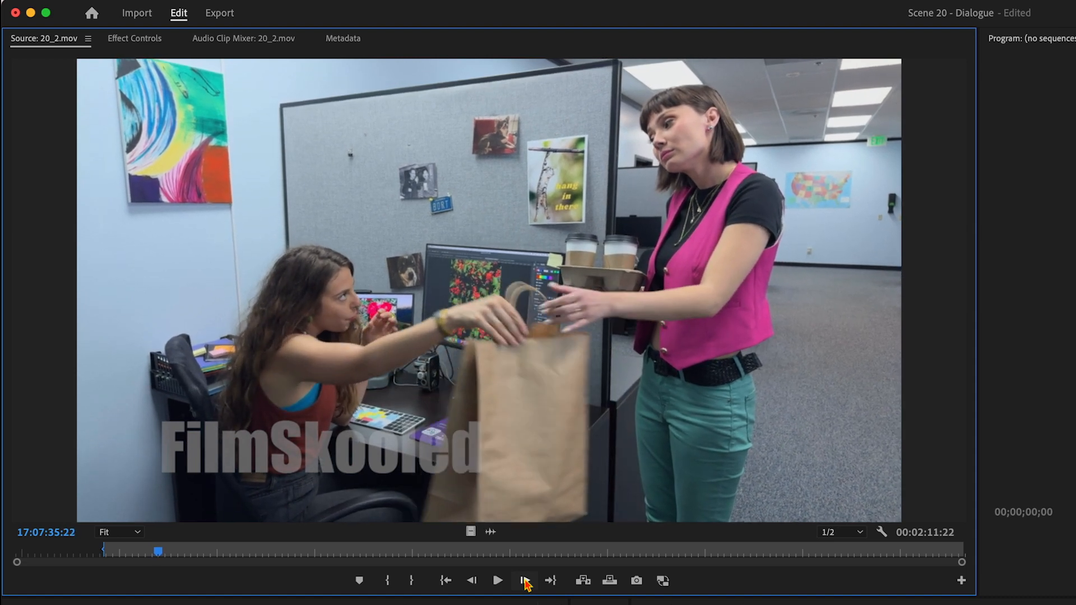
click(525, 581)
- Step back frame by frame to before the bag handover and mark the Out point at 17:07:34:16
key(Left)
key(Left)
key(Left)
key(Left)
key(Left)
key(Left)
key(Left)
key(Left)
key(Left)
key(Left)
key(Left)
key(Left)
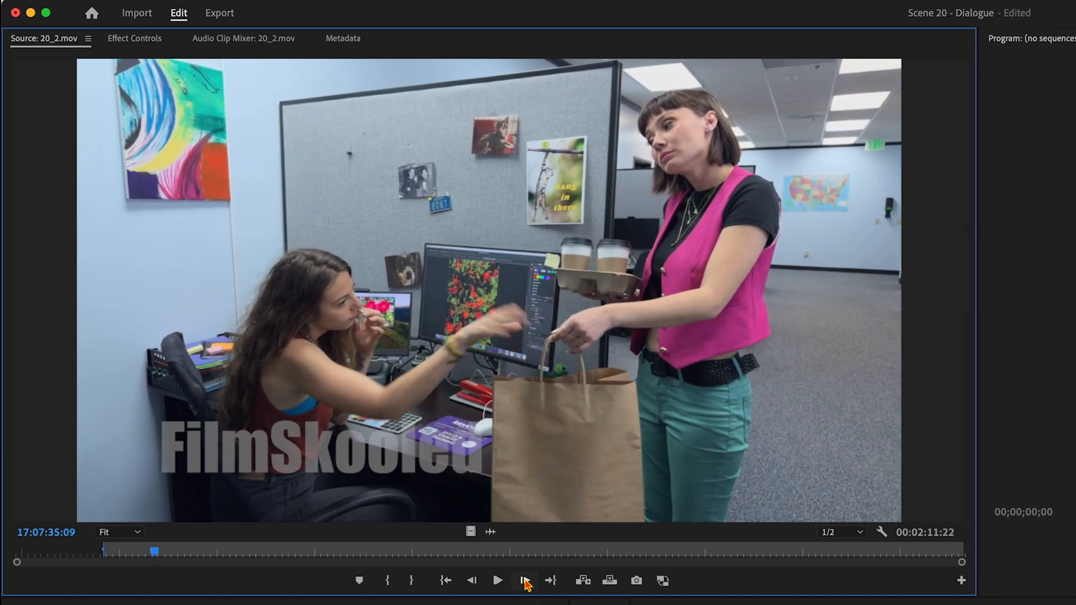
key(Left)
key(Left)
key(Left)
key(Left)
key(Left)
key(Left)
key(Left)
key(Left)
key(Left)
key(Left)
key(Left)
key(Left)
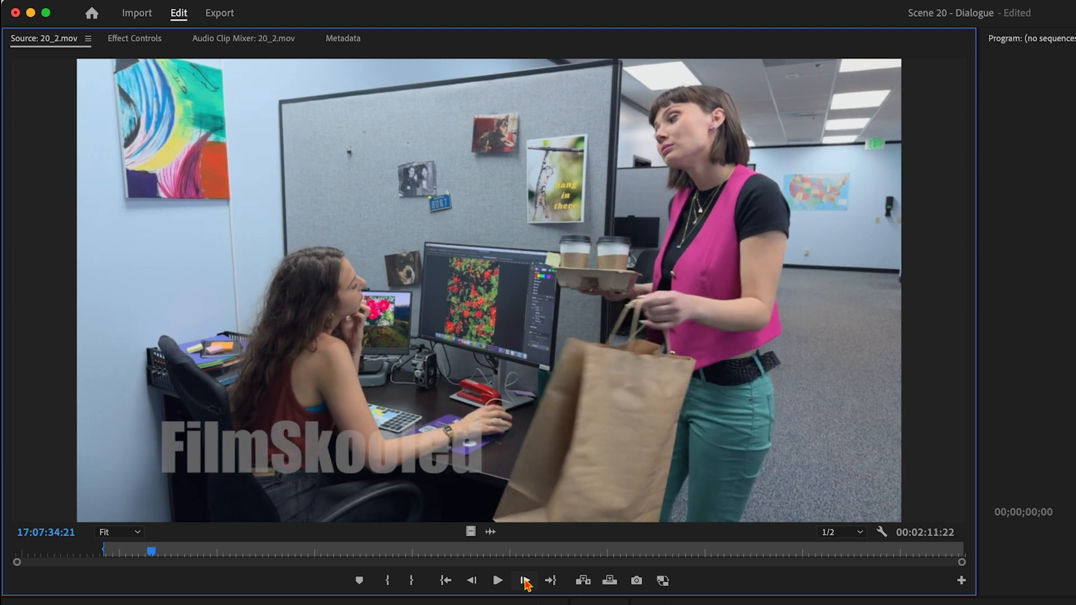
key(Left)
key(Left)
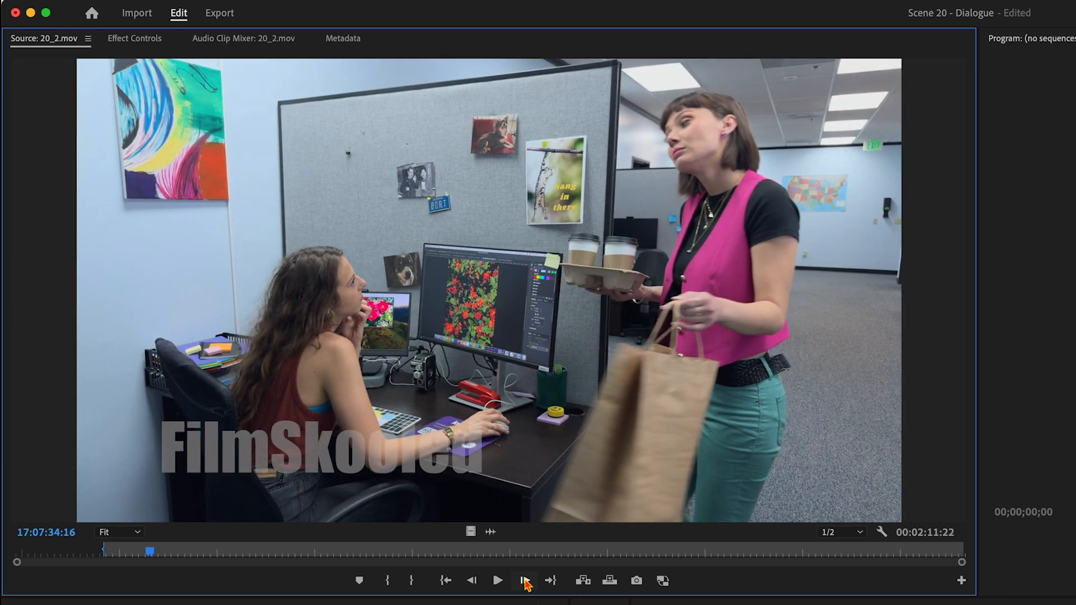
click(412, 581)
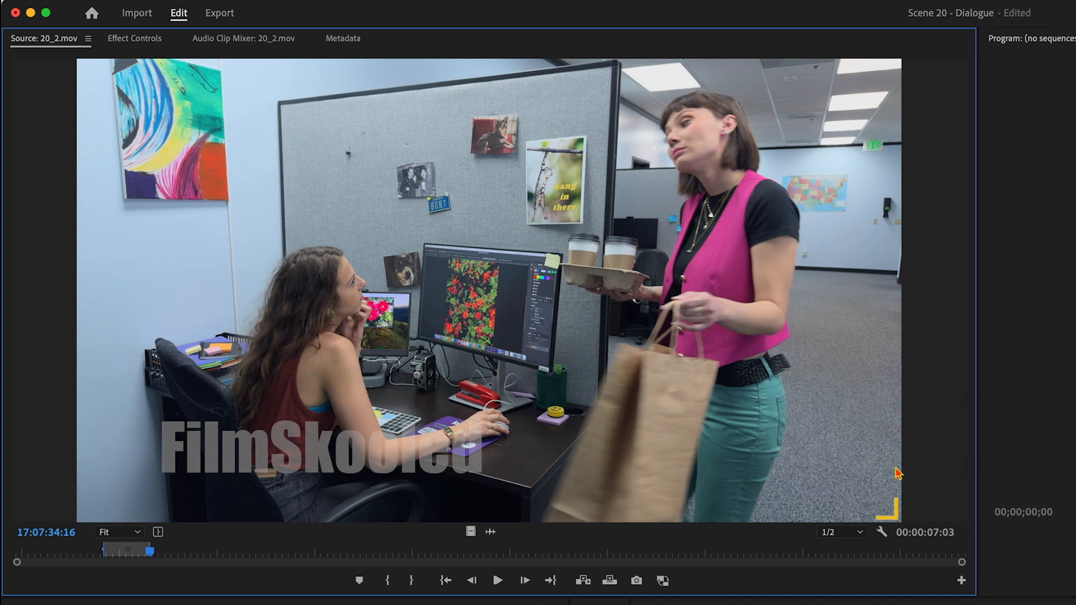
click(881, 533)
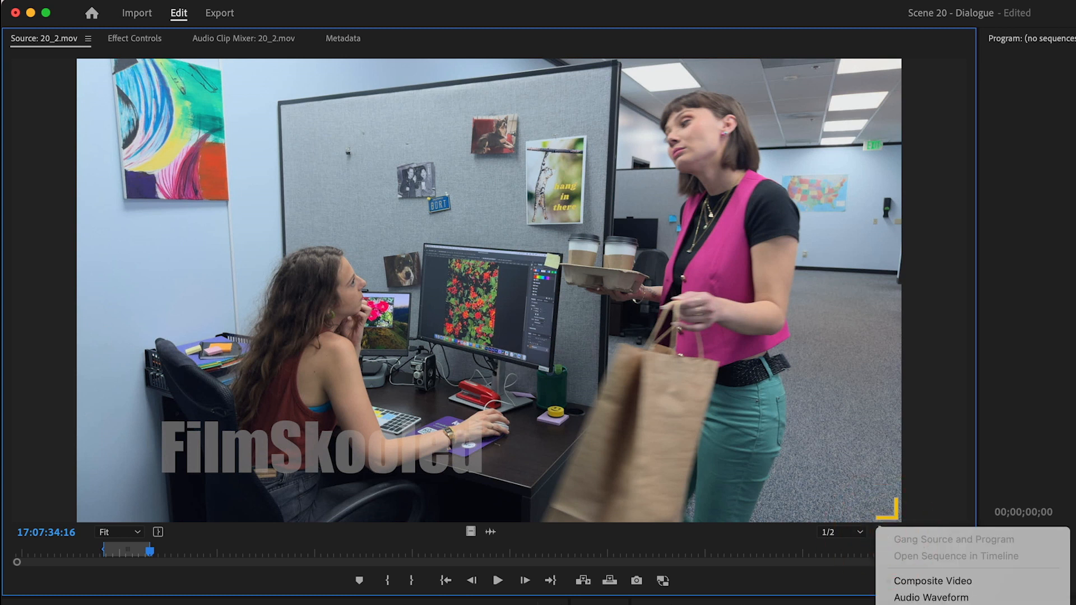
click(920, 416)
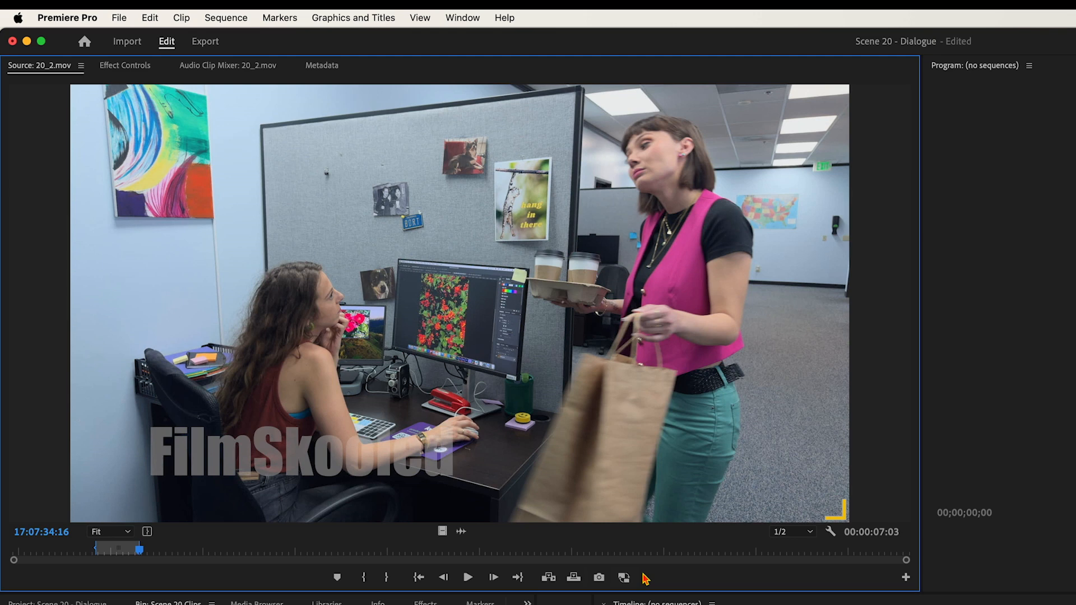
- Add the Play Video In to Out control beneath Play in the Source Monitor's transport controls
click(906, 578)
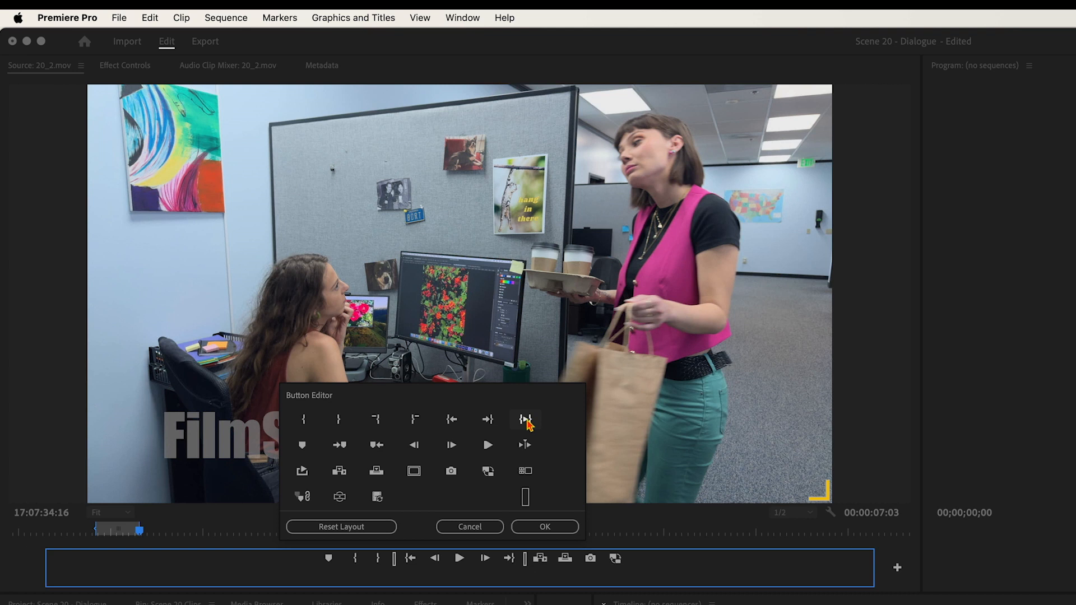
drag(526, 421, 482, 563)
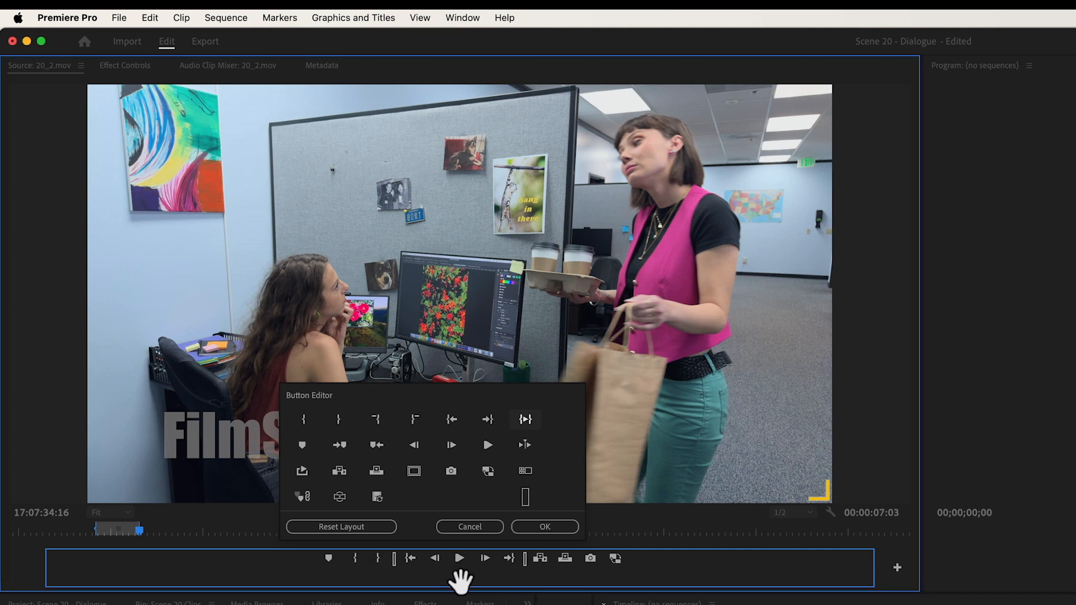
drag(460, 580, 459, 576)
click(551, 529)
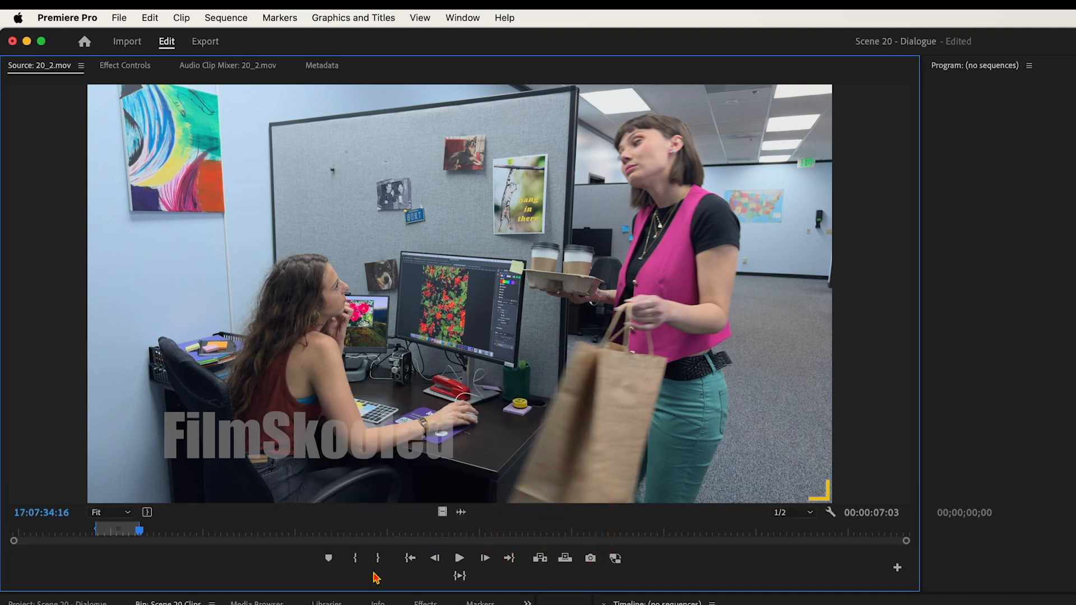
- Play 20_2.mov from its In to Out point and review the Source Monitor's button layout options
click(458, 576)
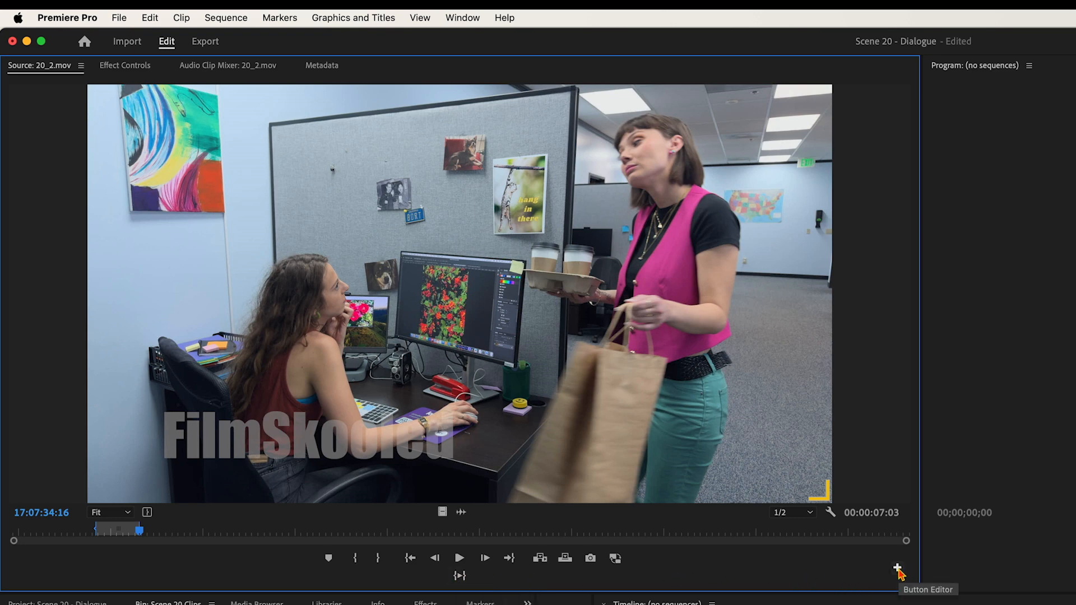
click(898, 569)
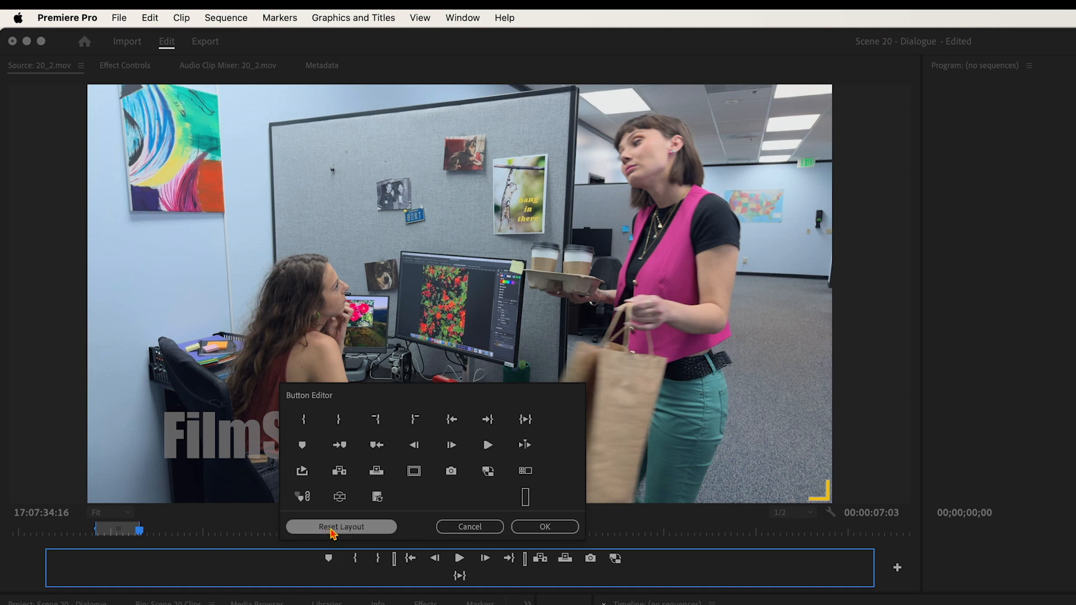
click(546, 528)
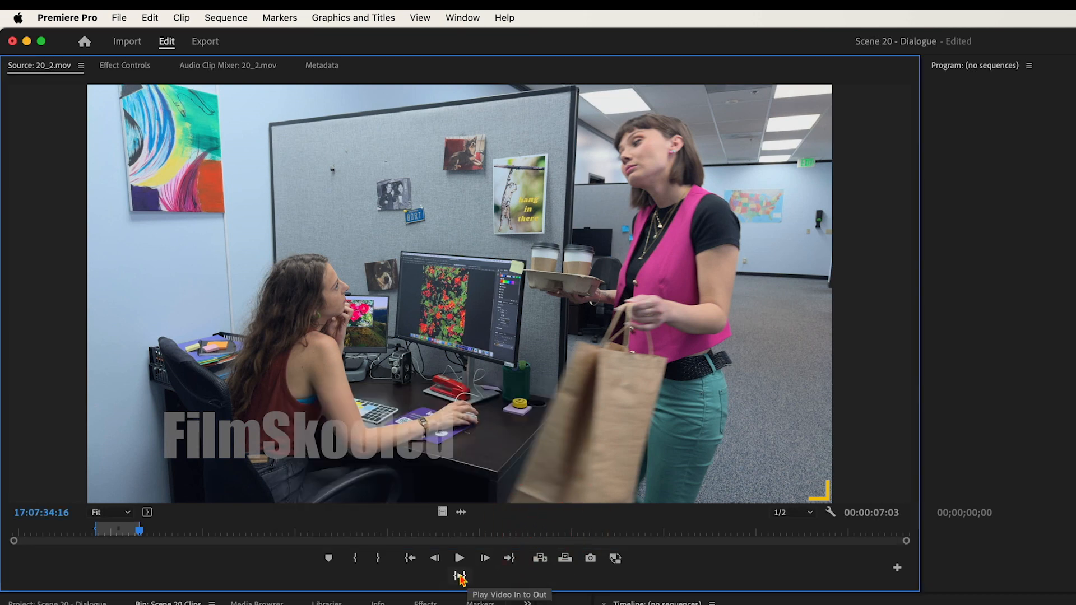
click(460, 577)
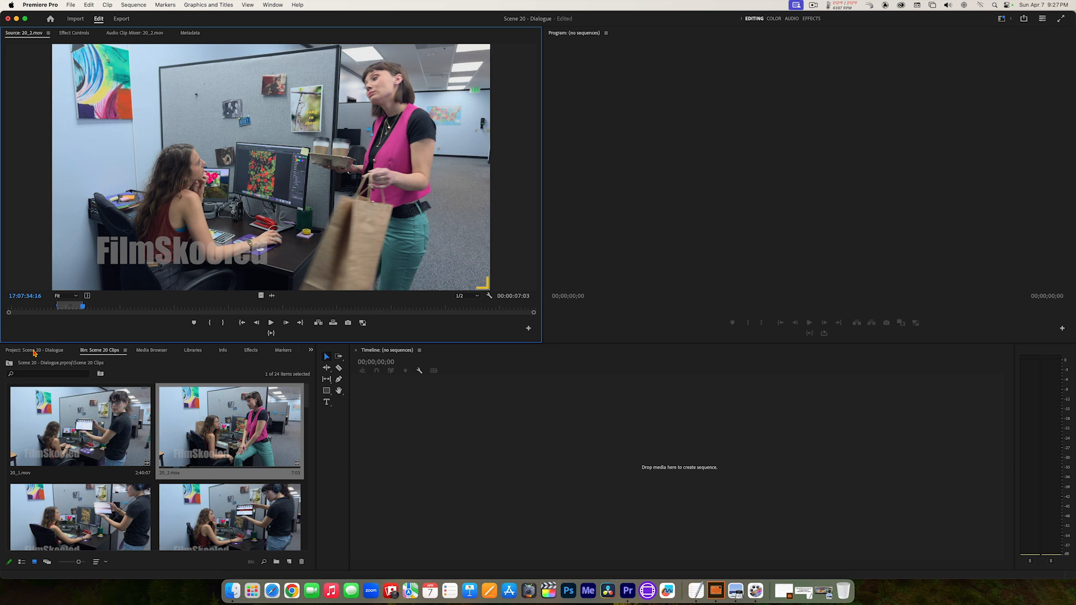
- Collapse the Scene 20 Clips bin in the project and create a new top-level bin named _Sequences
click(34, 351)
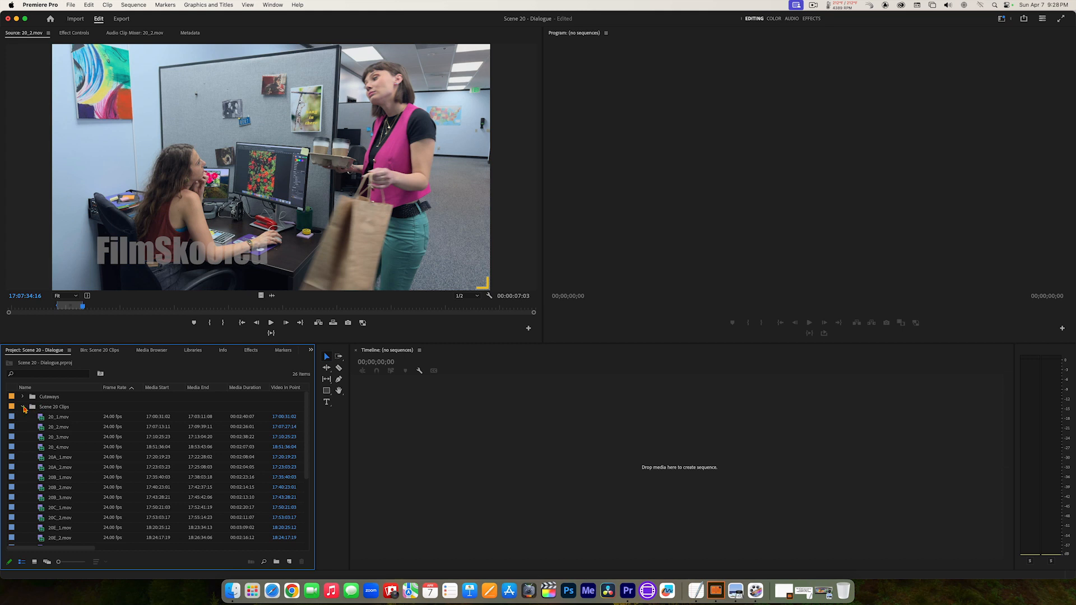
click(23, 409)
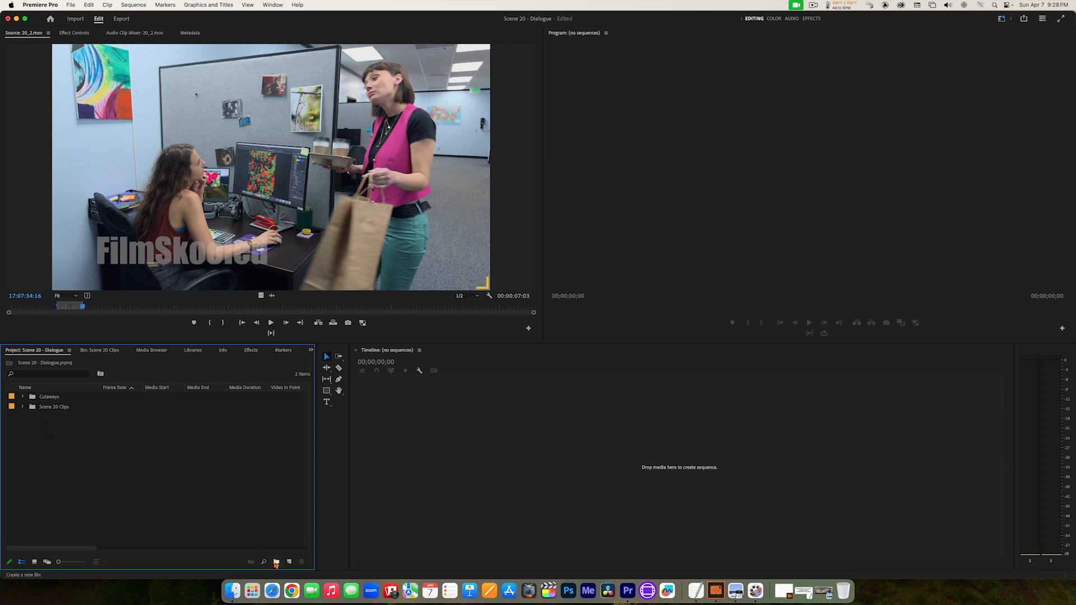
right_click(85, 460)
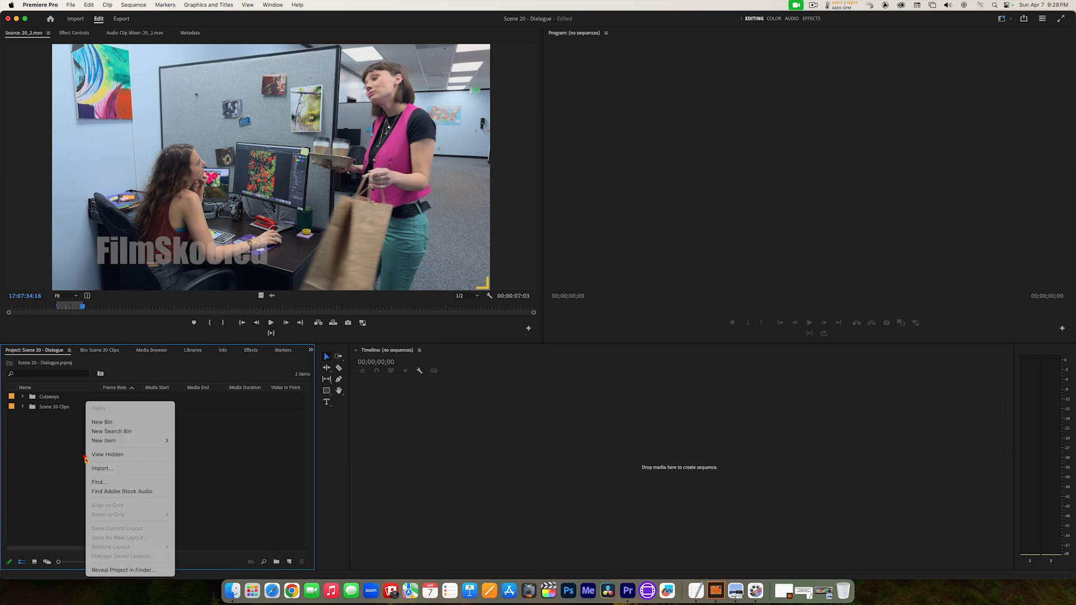
click(107, 423)
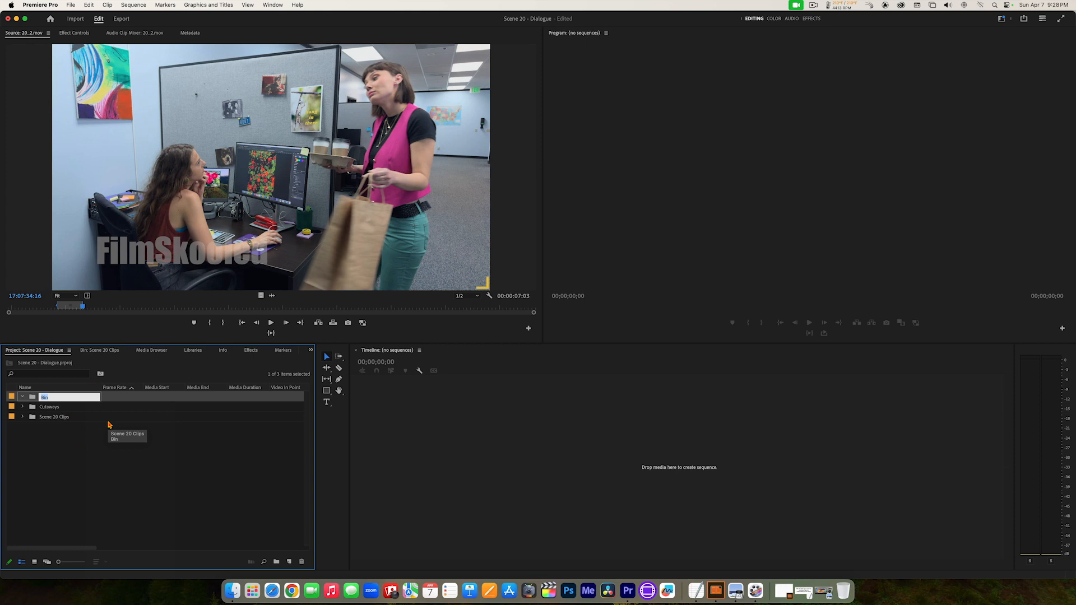
key(BackSpace)
text(Sc)
text(equences)
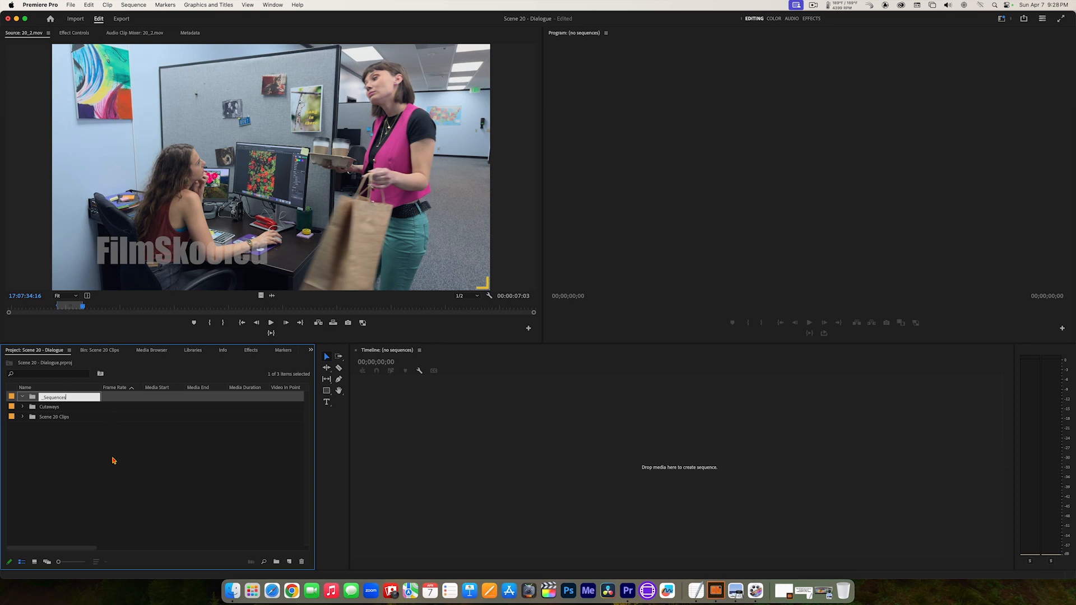
click(112, 458)
click(108, 444)
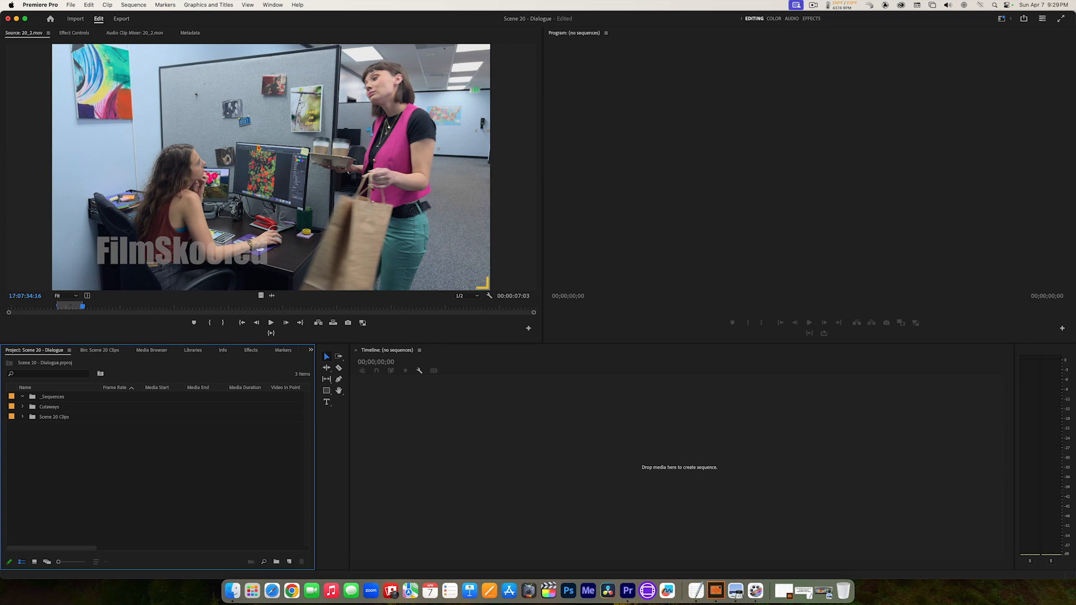
- Create a sequence from the marked range of 20_2.mov and name it Scene 20 Version 1
click(239, 159)
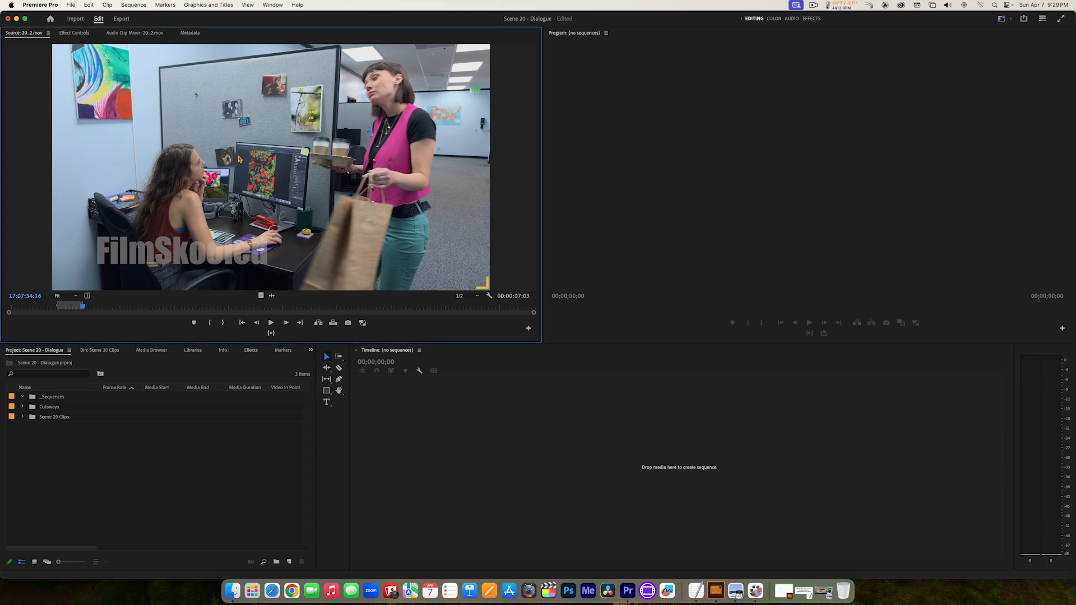
drag(240, 159, 505, 471)
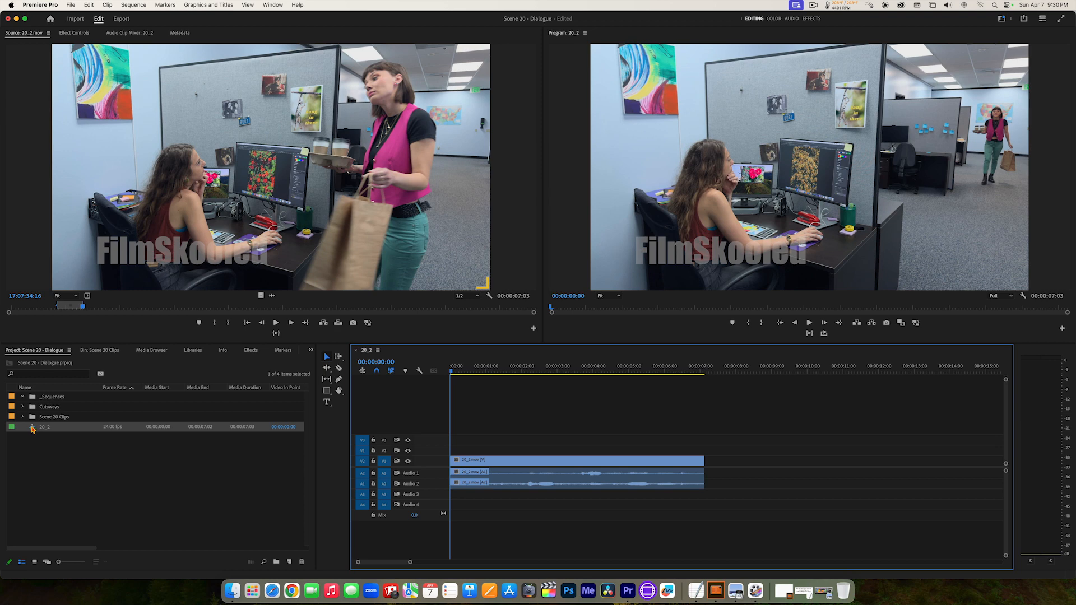
mouse_move(34, 432)
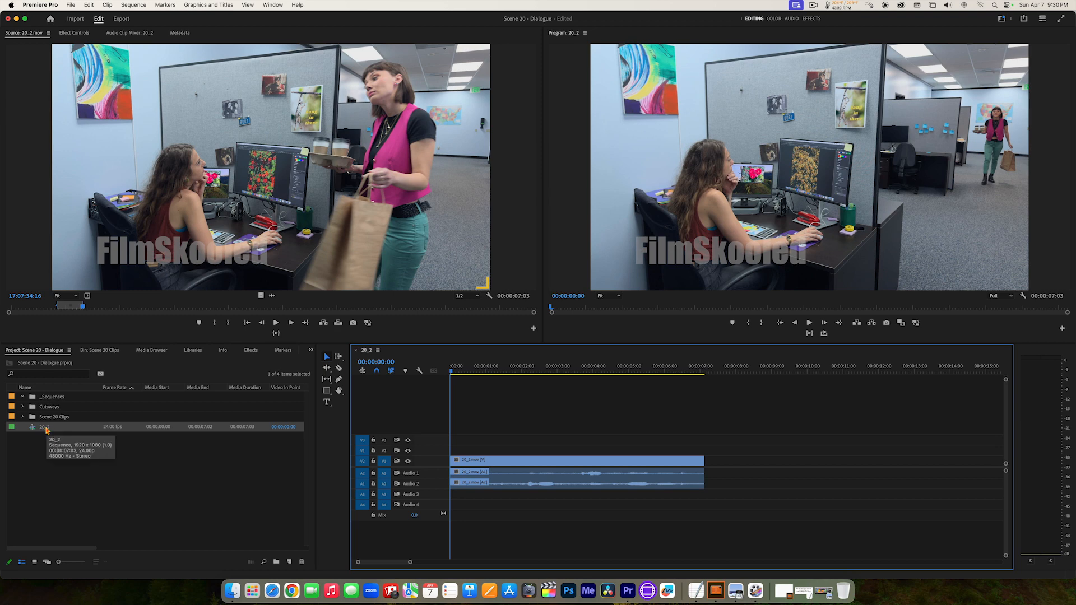
click(47, 431)
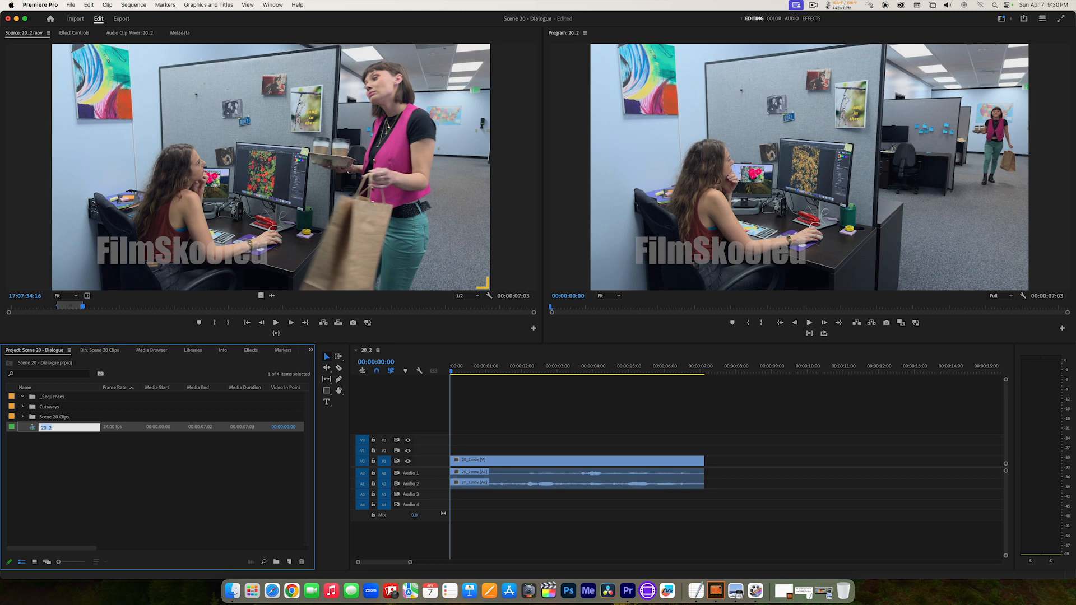
text(Scene 20 Version 1)
click(33, 429)
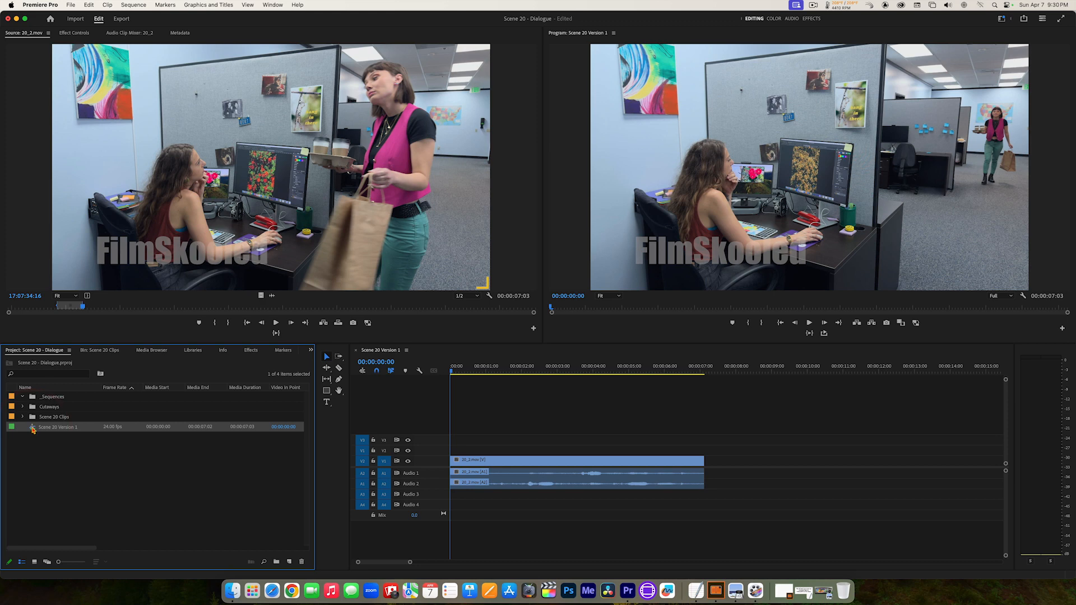
- Move the Scene 20 Version 1 sequence into the _Sequences bin and save the project
drag(31, 429, 35, 403)
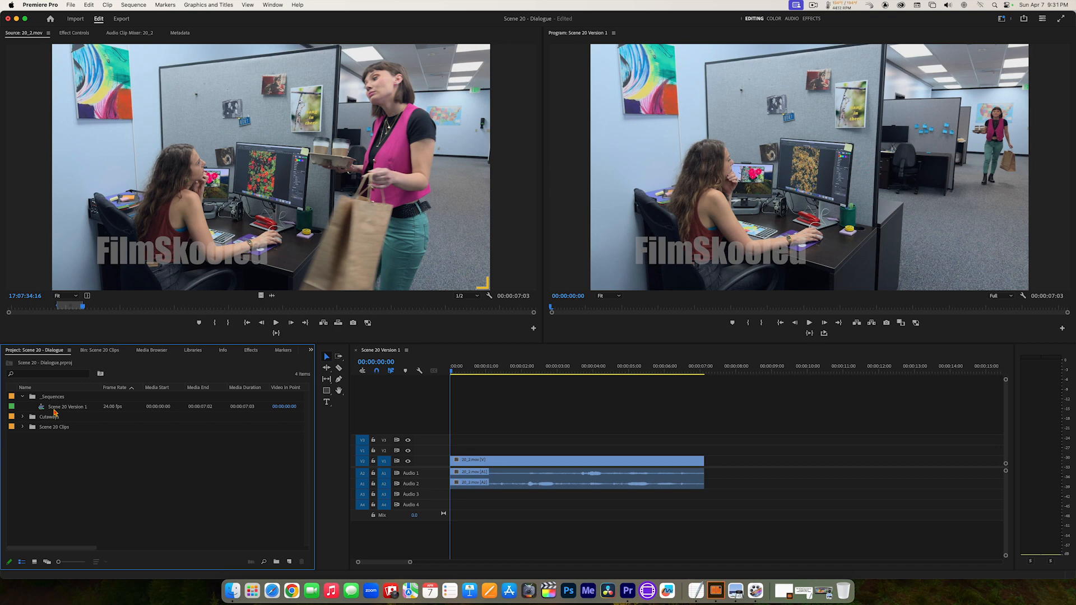
click(70, 5)
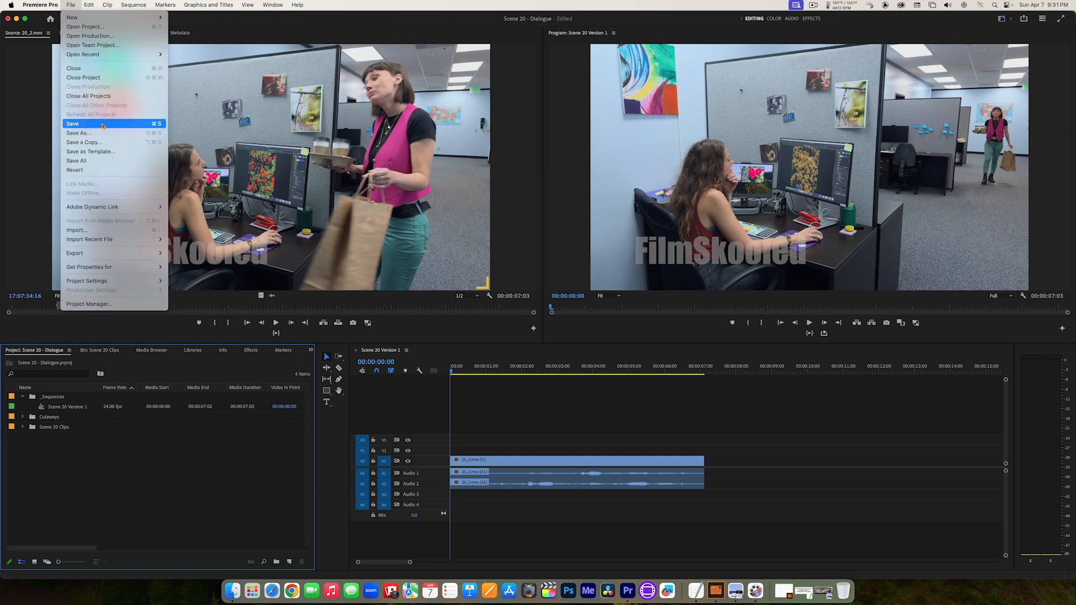
click(157, 127)
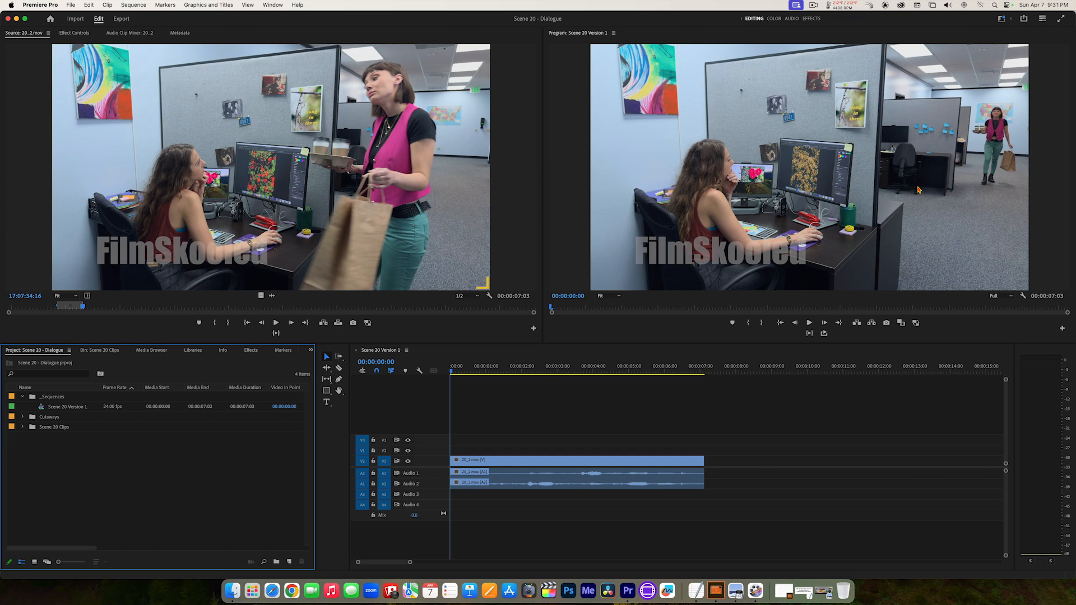
- Reset the Program Monitor's transport controls to their default button layout
click(1062, 330)
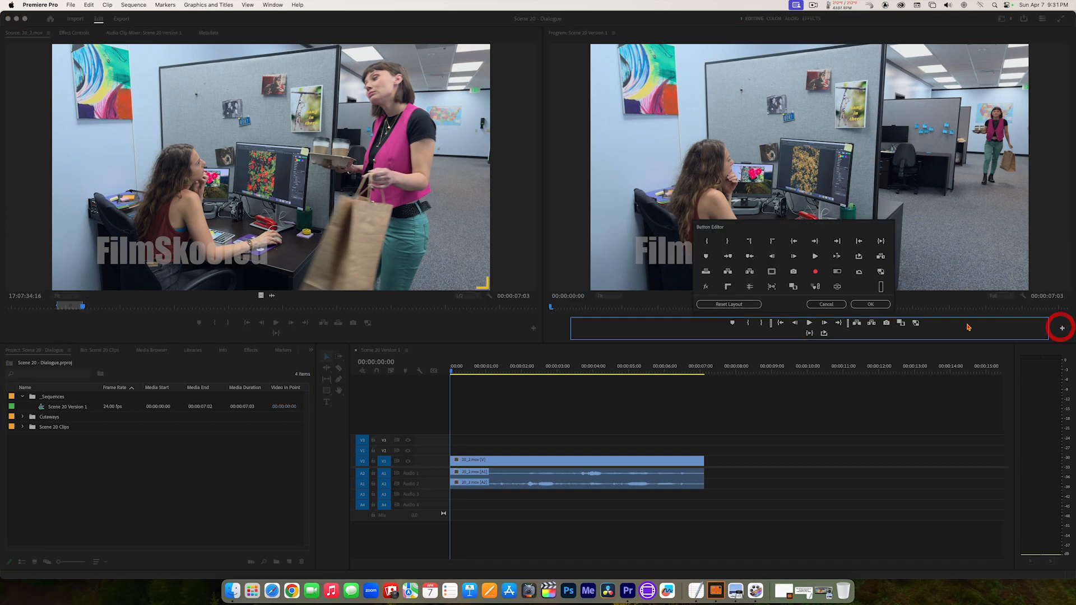
click(749, 306)
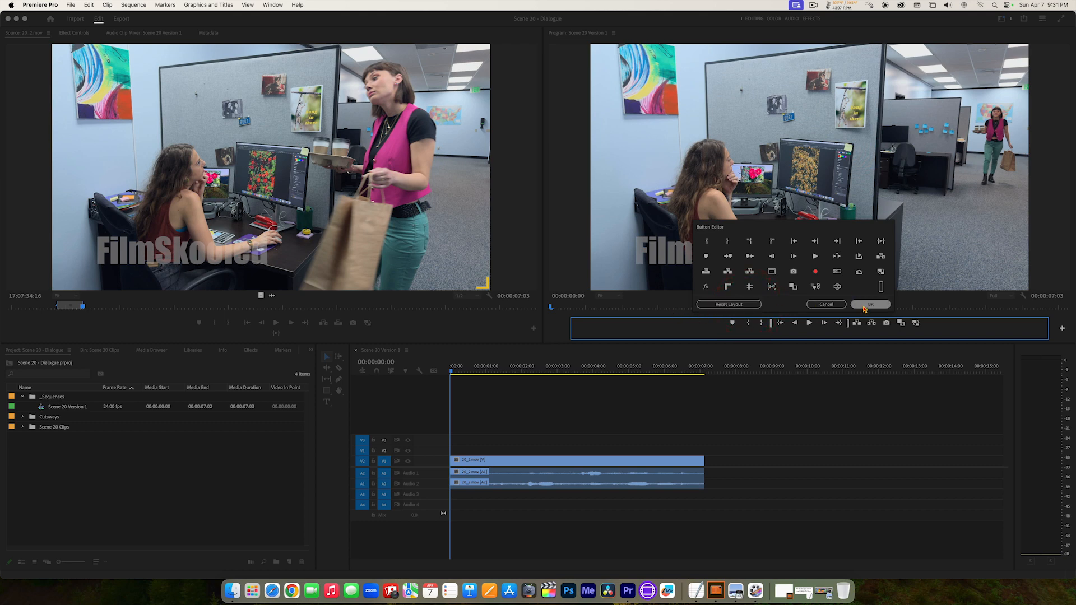
click(864, 307)
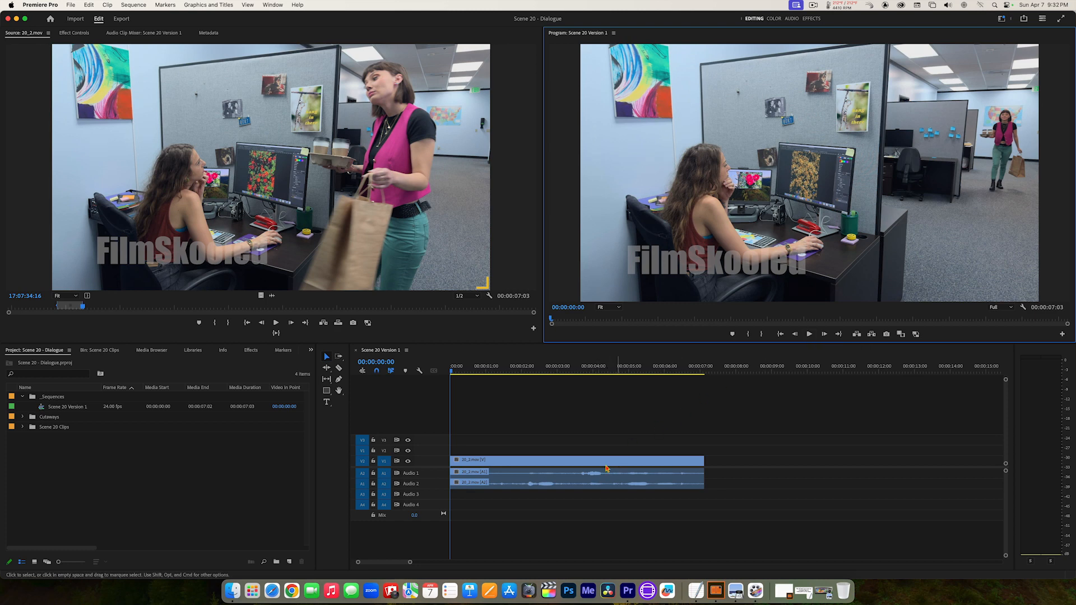
- Play the Scene 20 Version 1 sequence through, return to its start and play it again
click(809, 335)
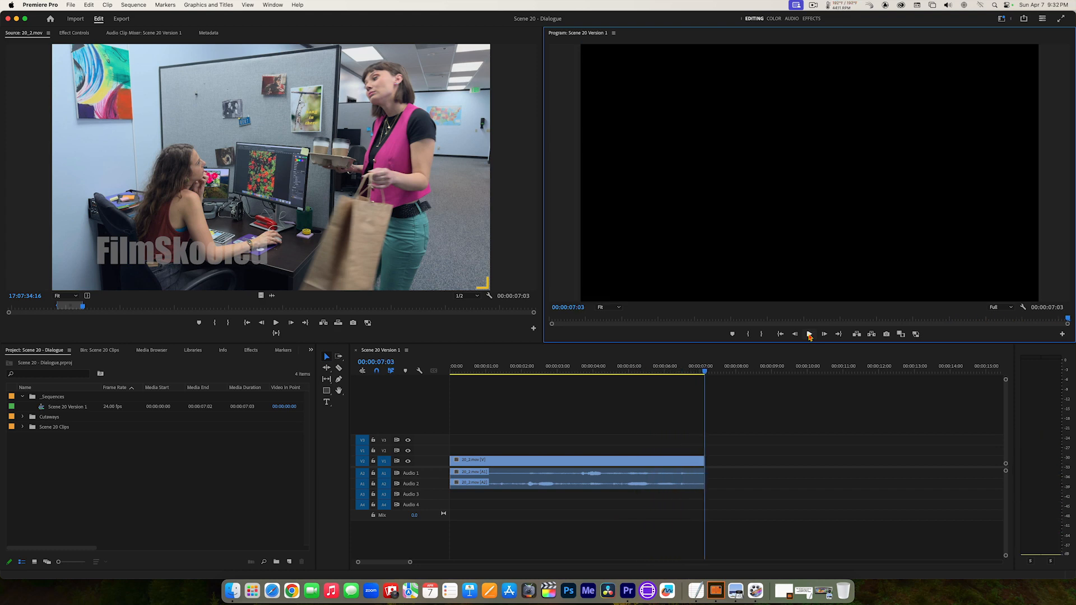
drag(698, 369, 440, 365)
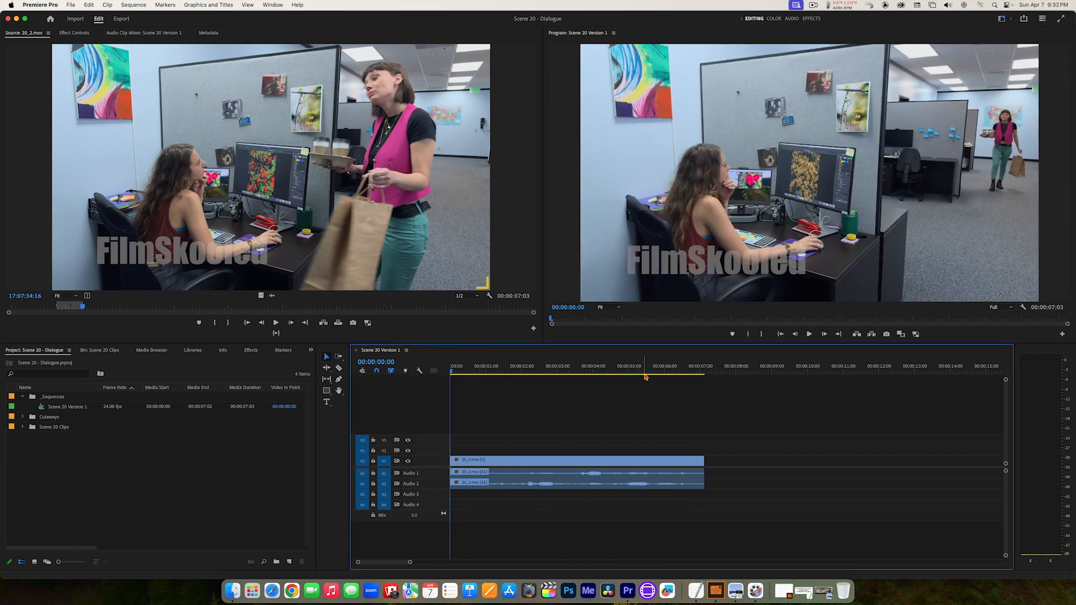
key(space)
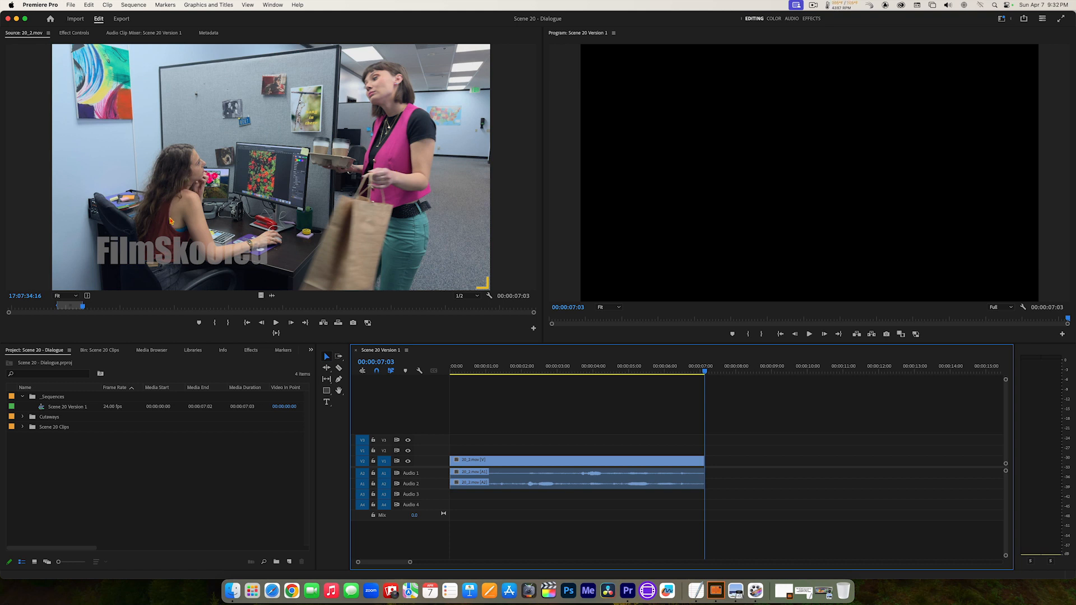
- Open 20A_1.mov from the Scene 20 Clips bin and play it from 17:20:29:16 to 17:20:55:18
click(95, 352)
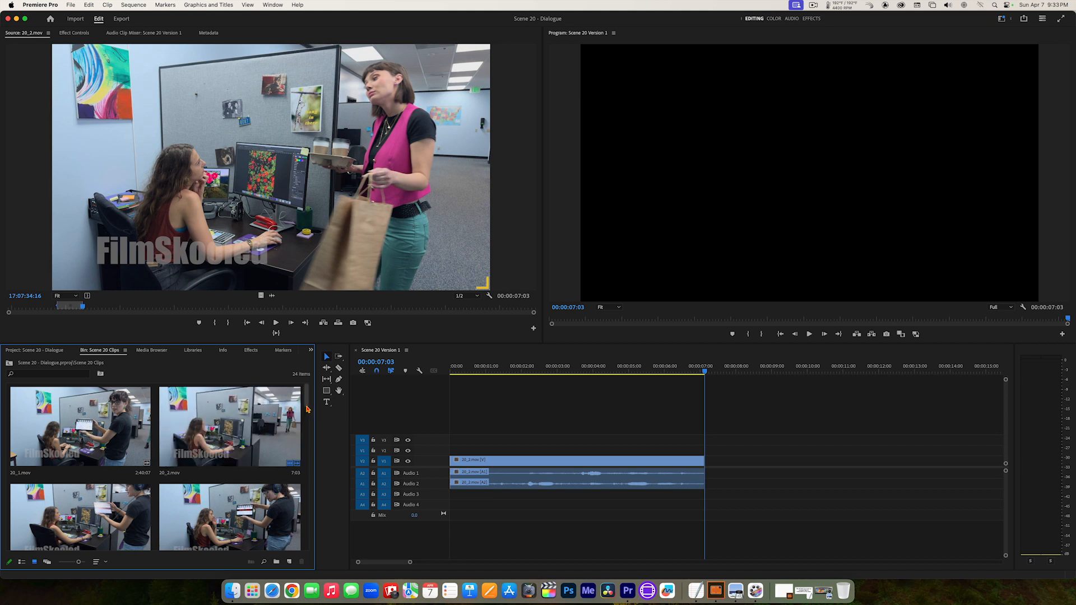
scroll(308, 411, down, 2)
drag(308, 411, 310, 433)
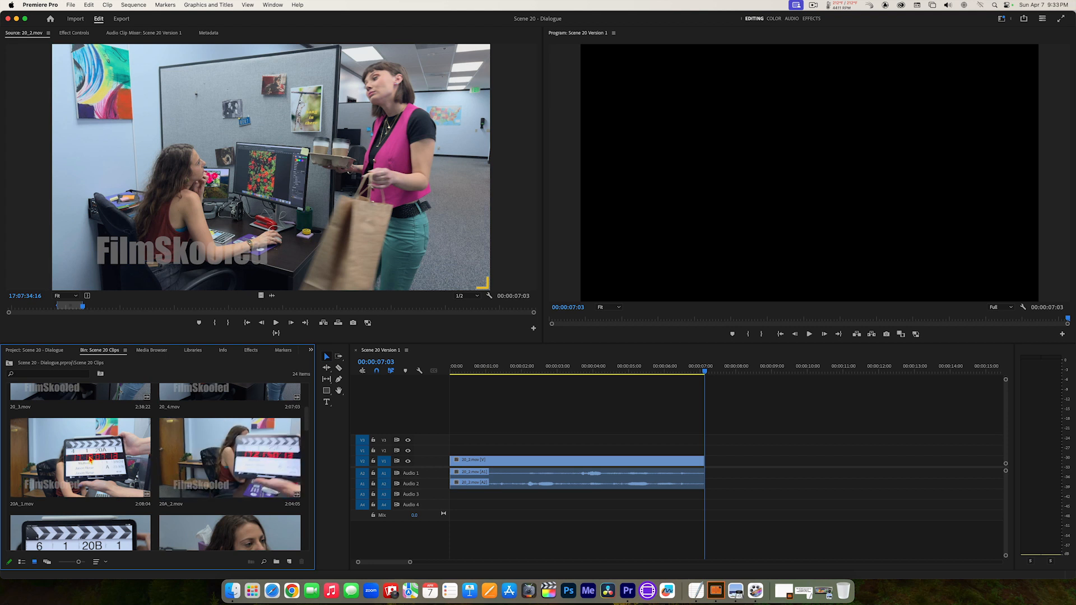
double_click(45, 460)
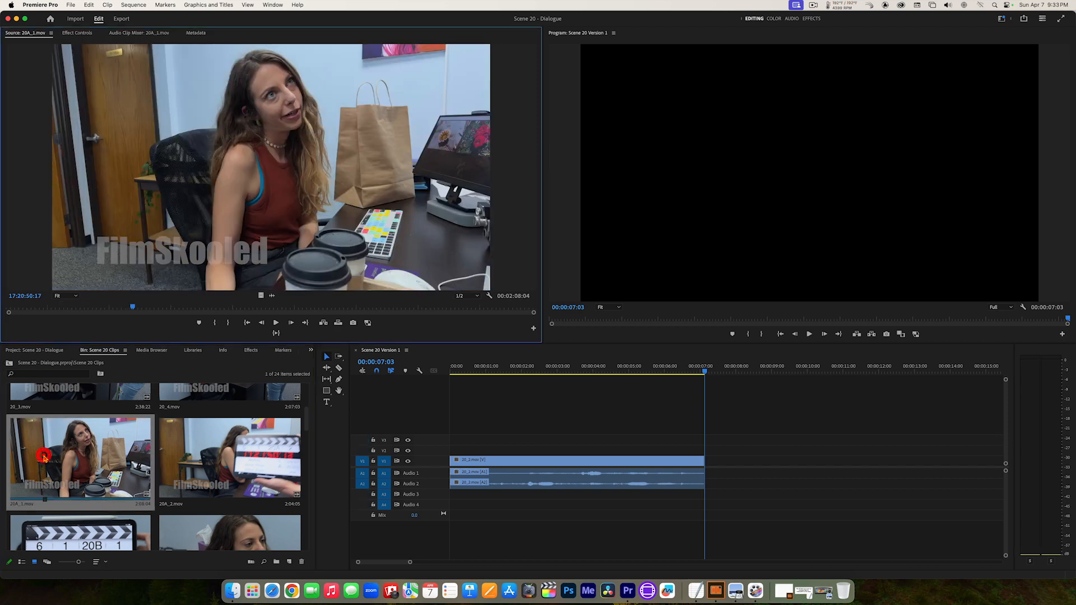
drag(116, 309, 54, 308)
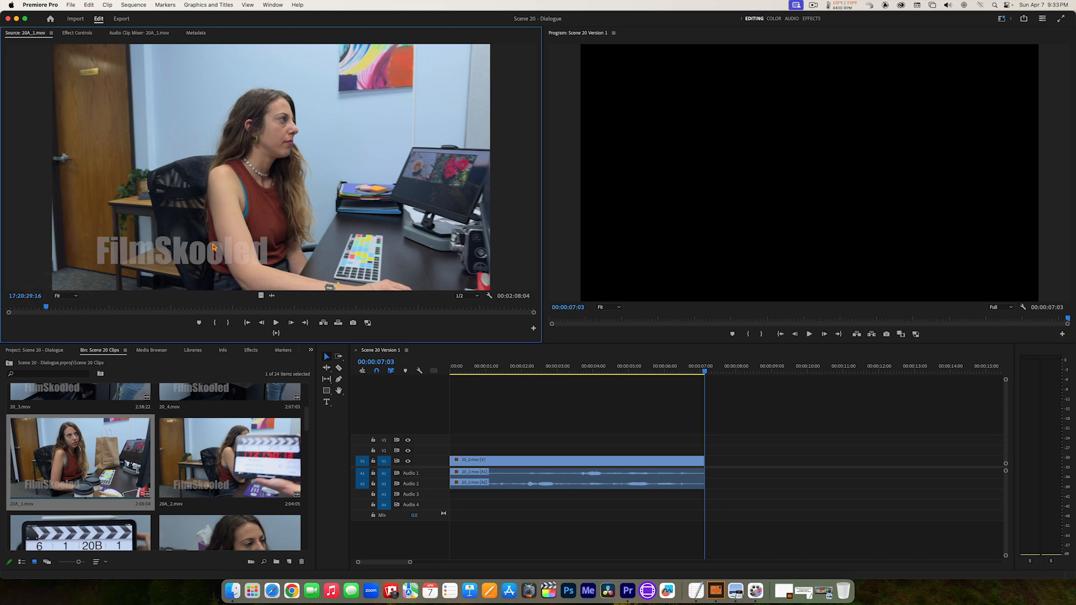
key(space)
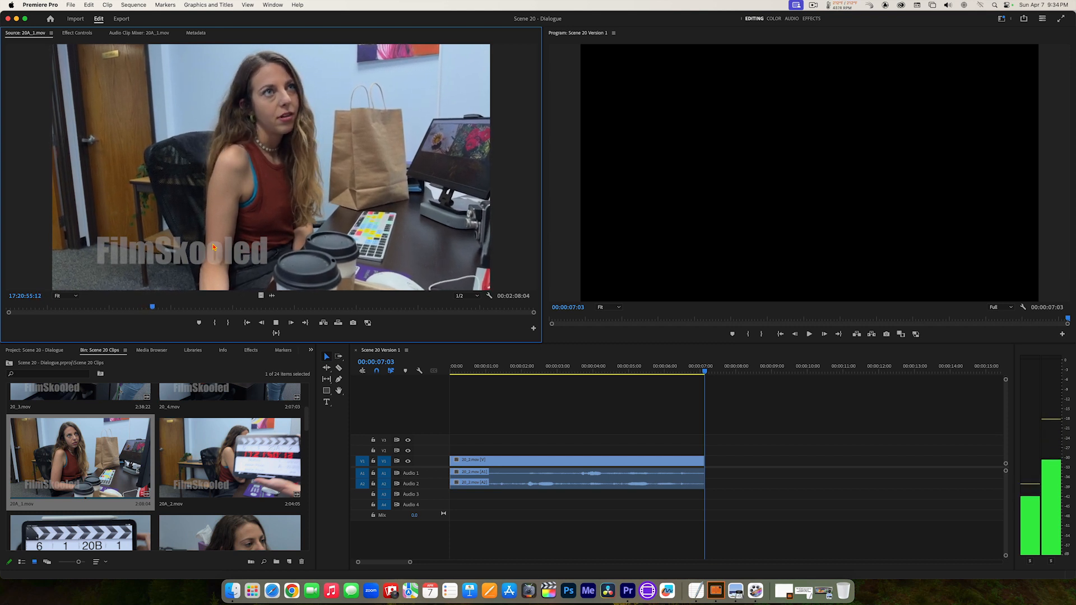
key(space)
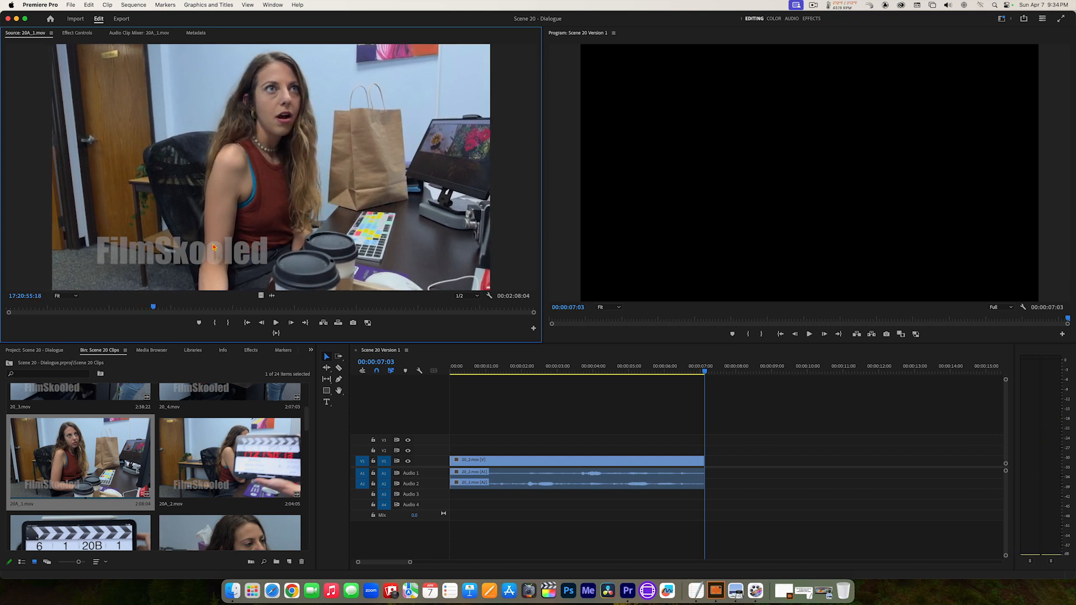
- Open 20A_2.mov from the Scene 20 Clips bin and play its opening action twice, stopping the second time at 17:23:22:03
double_click(187, 469)
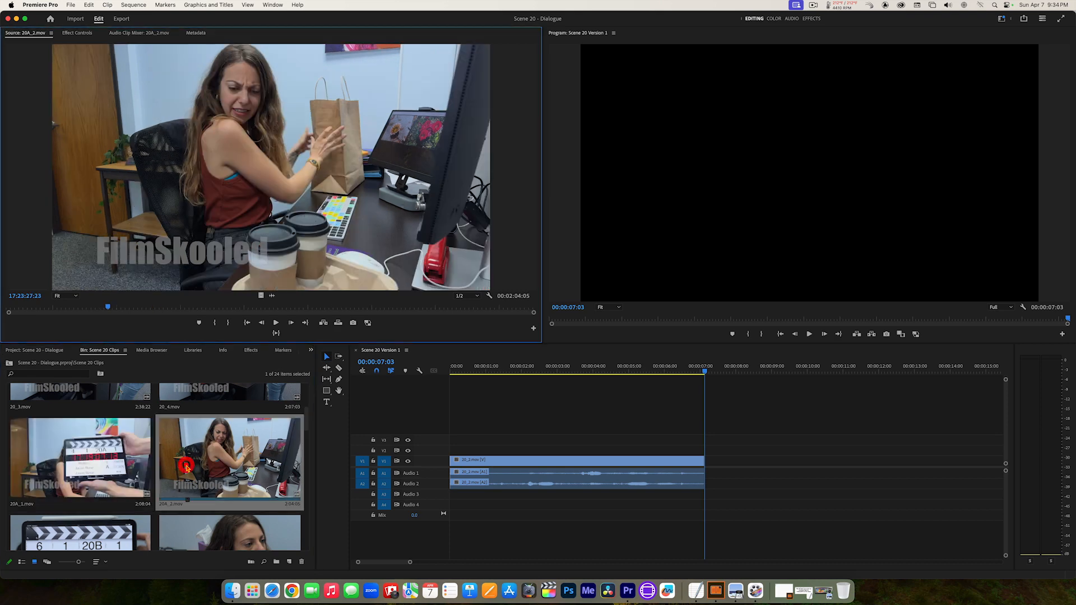
drag(106, 311, 63, 316)
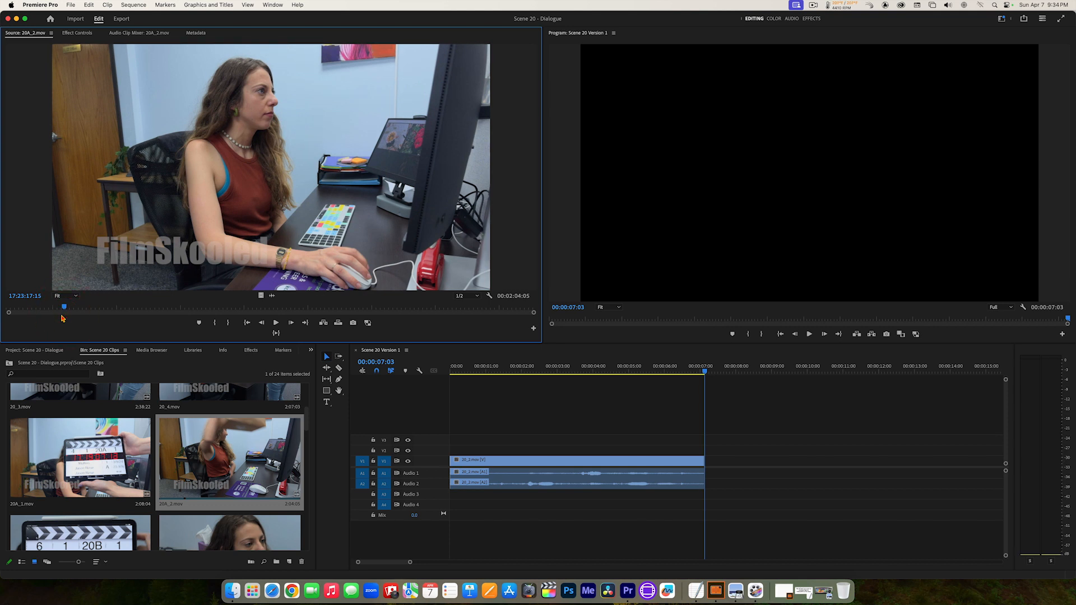
key(space)
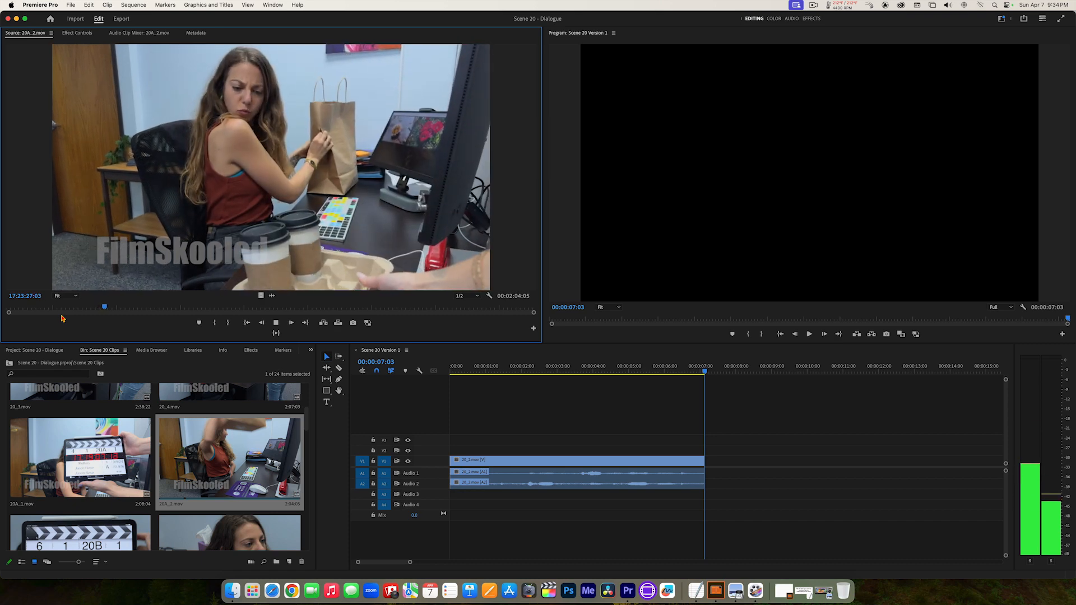
key(space)
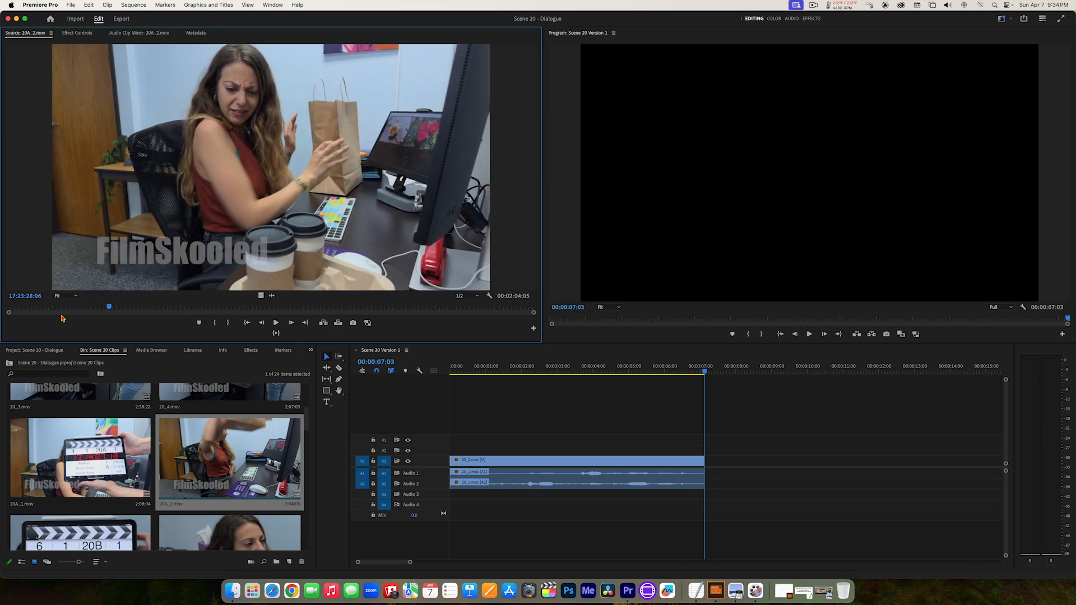
drag(110, 309, 66, 314)
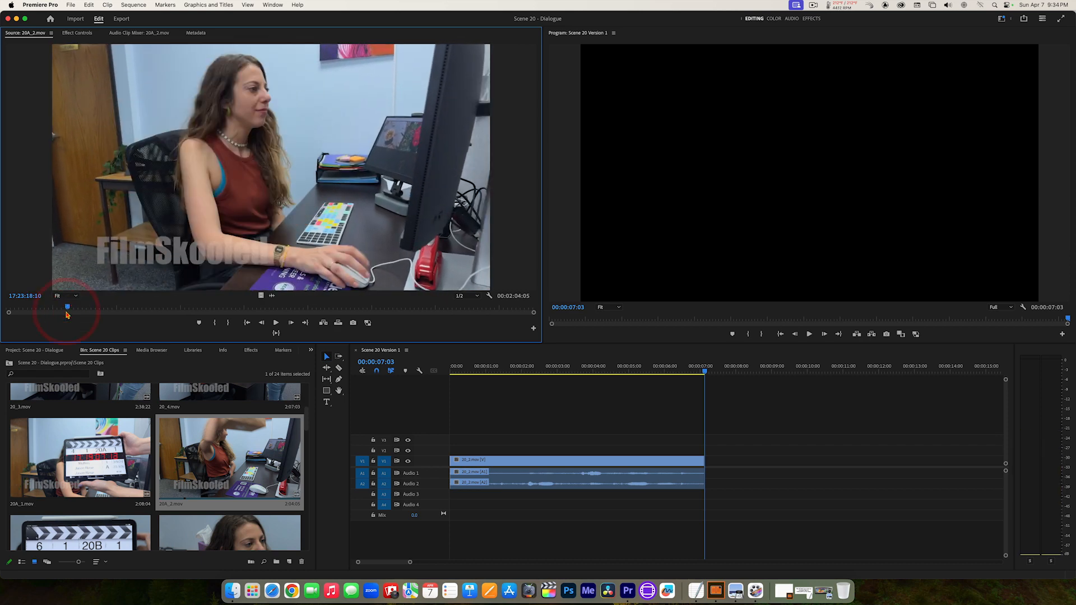
key(space)
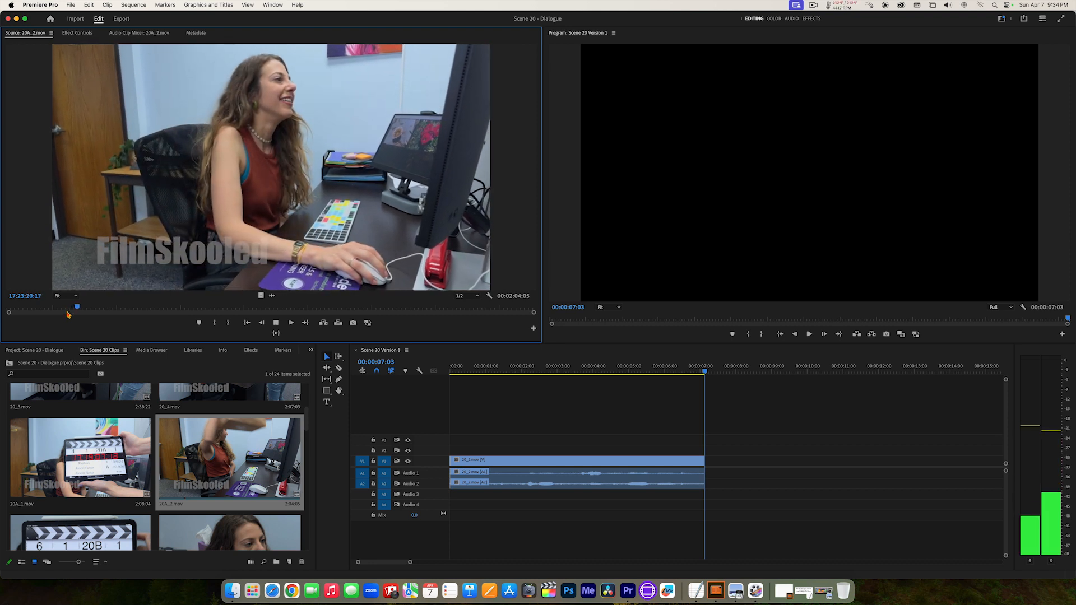
key(space)
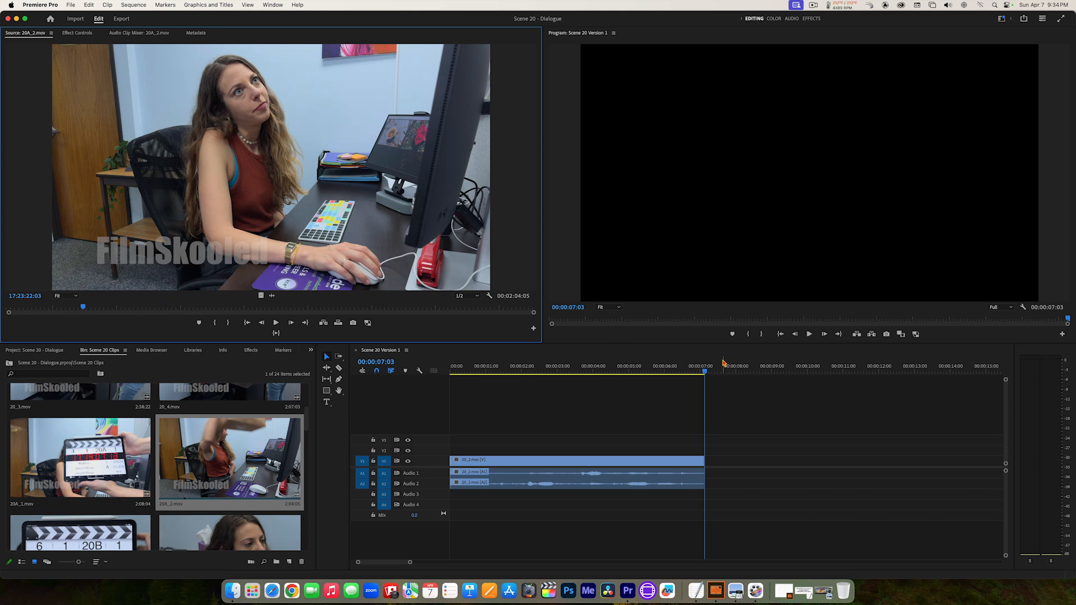
- Play the Scene 20 Version 1 sequence from its start and scrub through its last frames back to 00:00:06:22
click(688, 372)
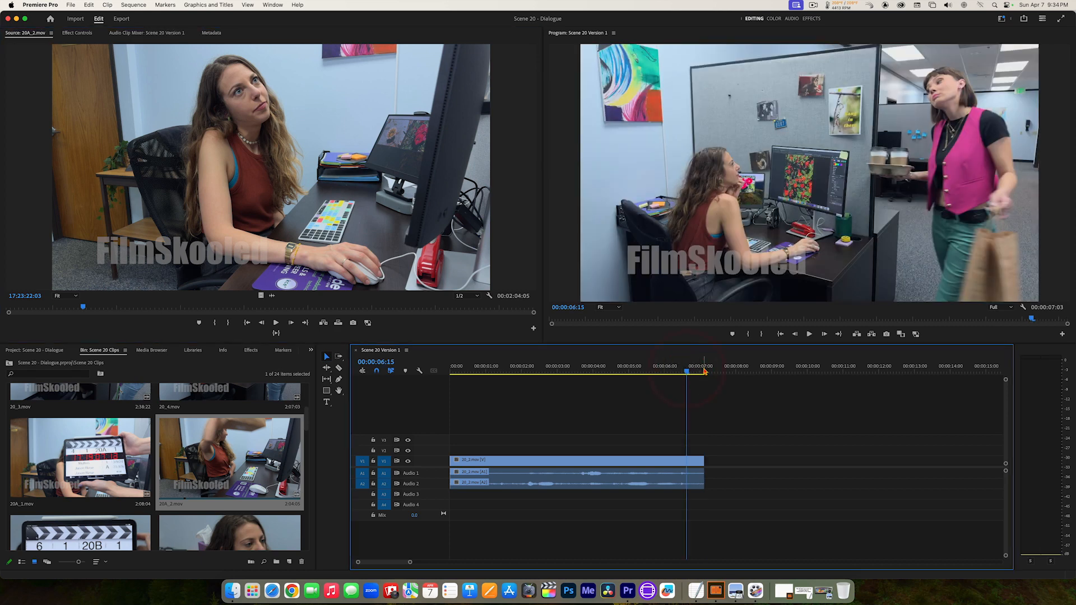
drag(705, 371, 451, 373)
click(676, 295)
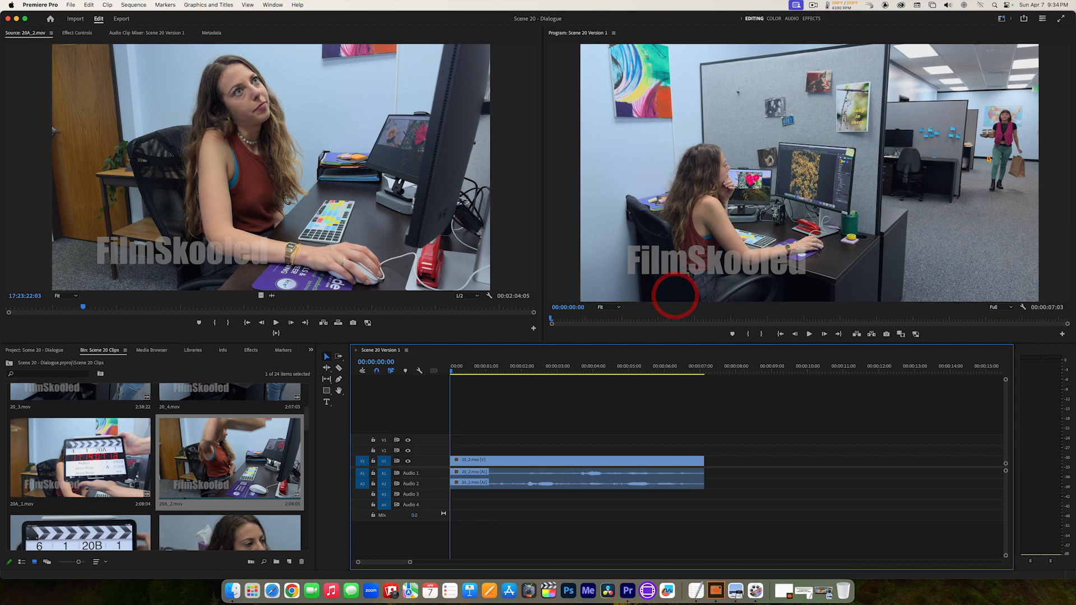
key(space)
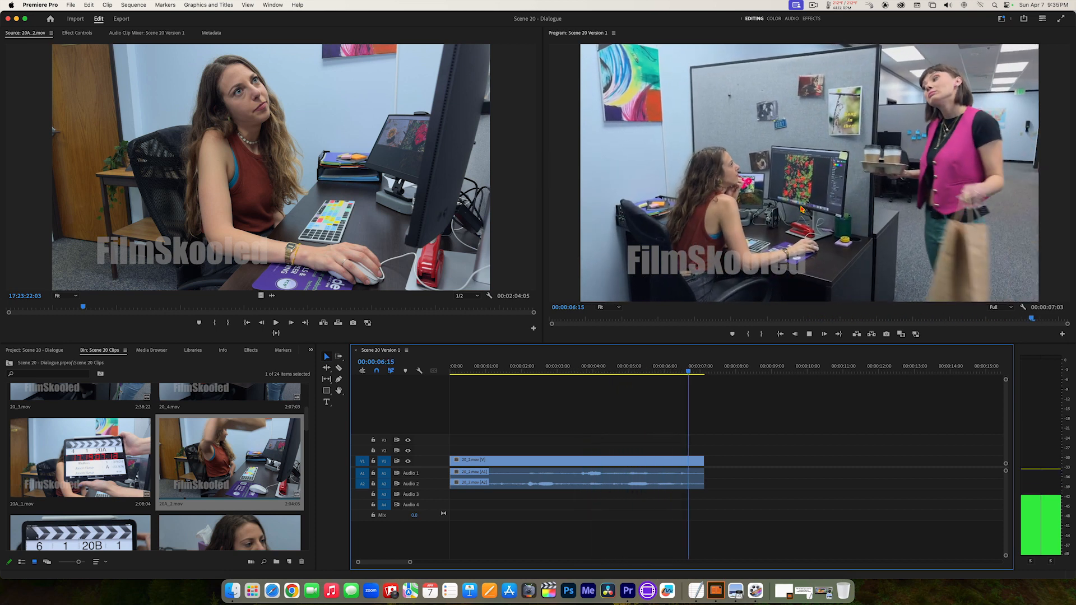
click(702, 373)
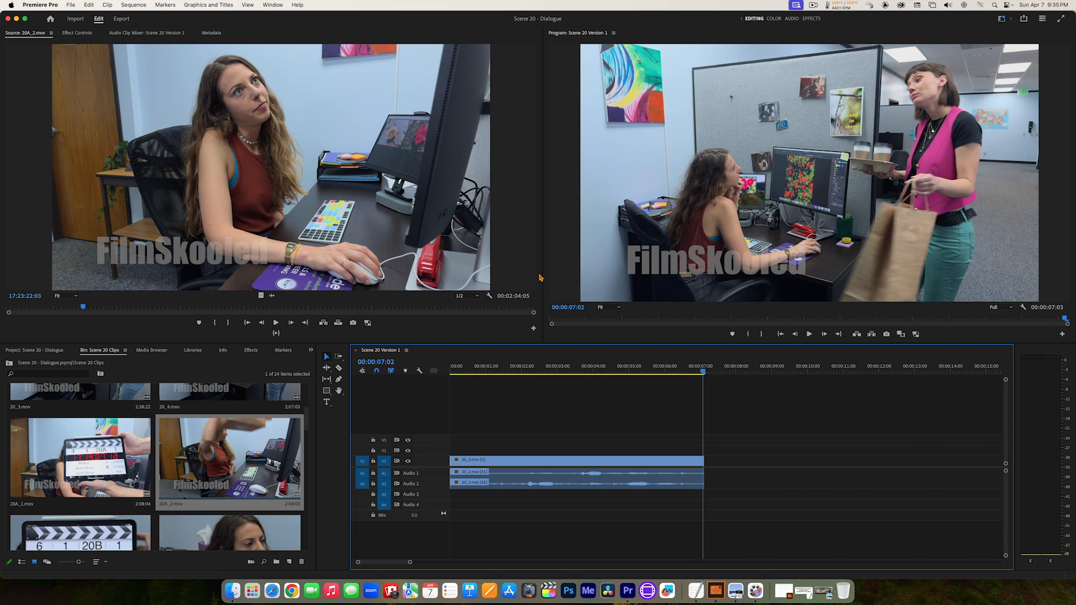
mouse_move(702, 368)
mouse_down()
mouse_move(646, 365)
mouse_move(721, 369)
mouse_move(697, 367)
mouse_up()
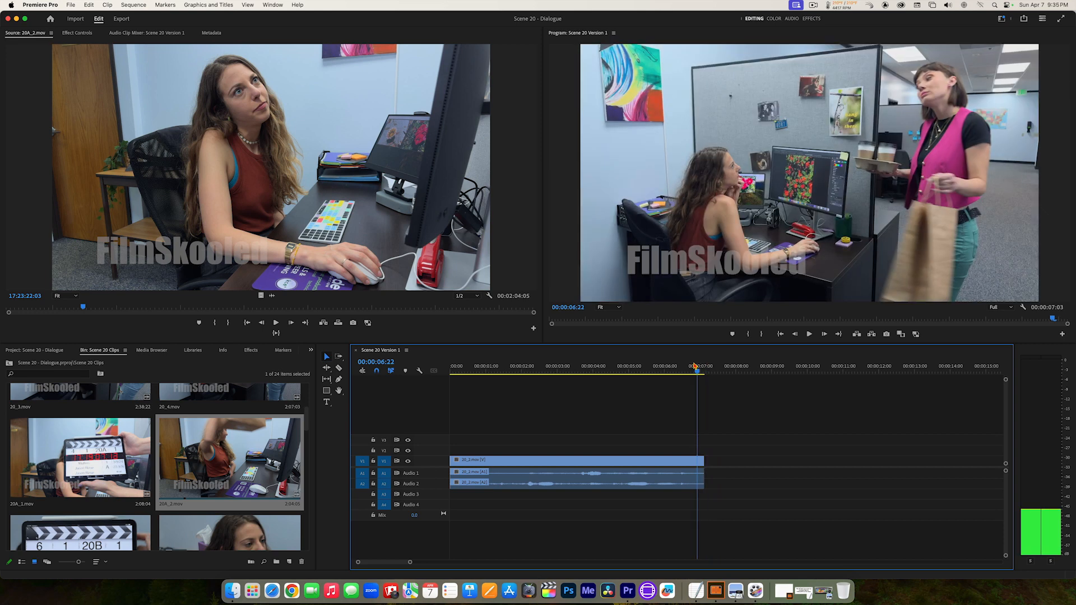
- Play 20A_1.mov up to 17:20:43:05 for comparison with the sequence's last frames, and park the sequence playhead at 00:00:07:03
double_click(93, 461)
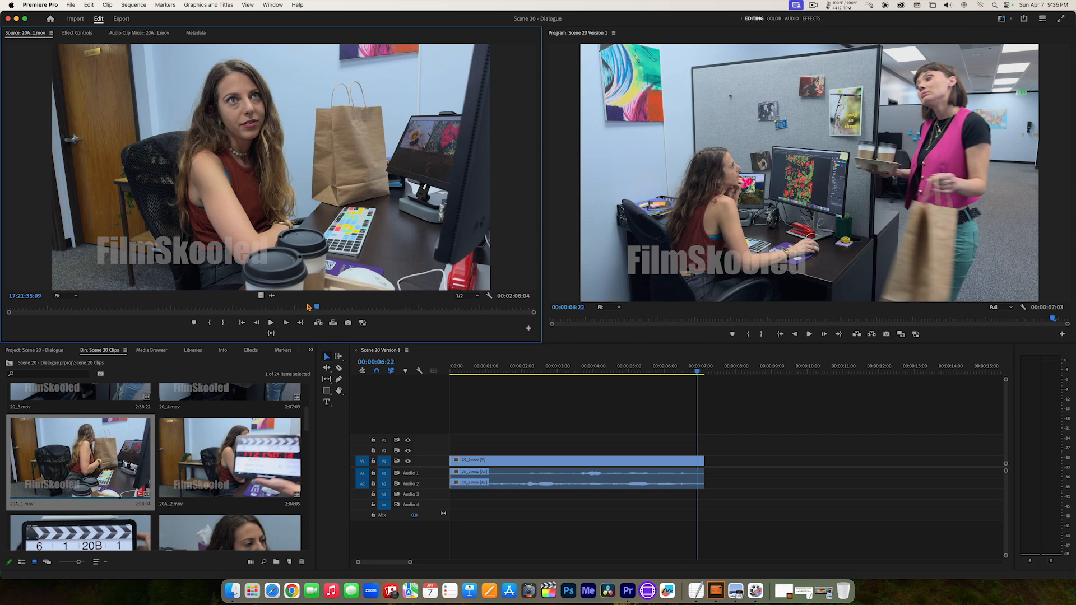
drag(307, 306, 79, 298)
key(space)
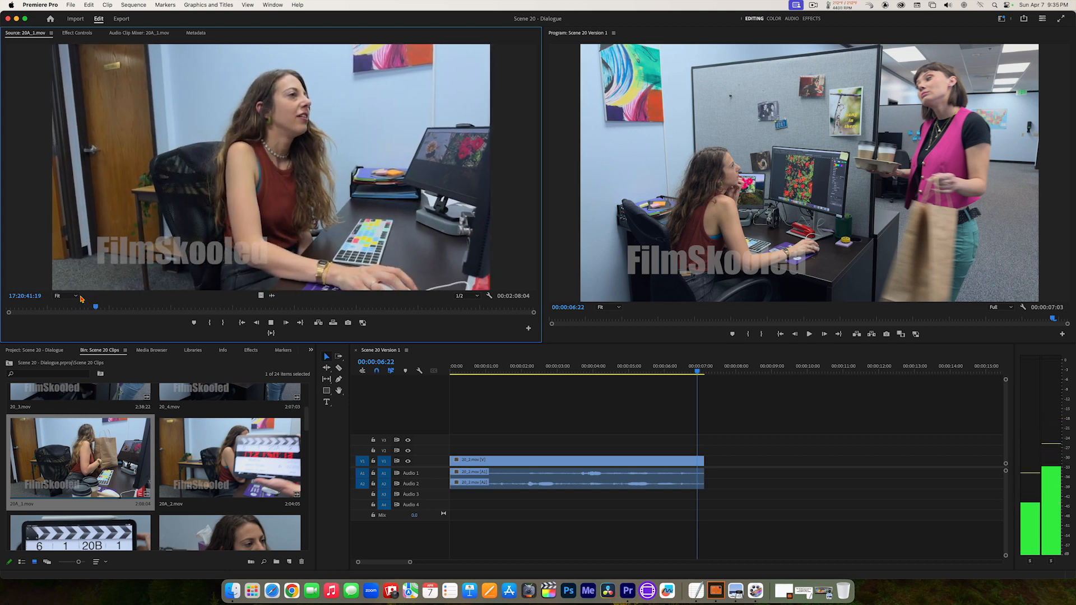
key(space)
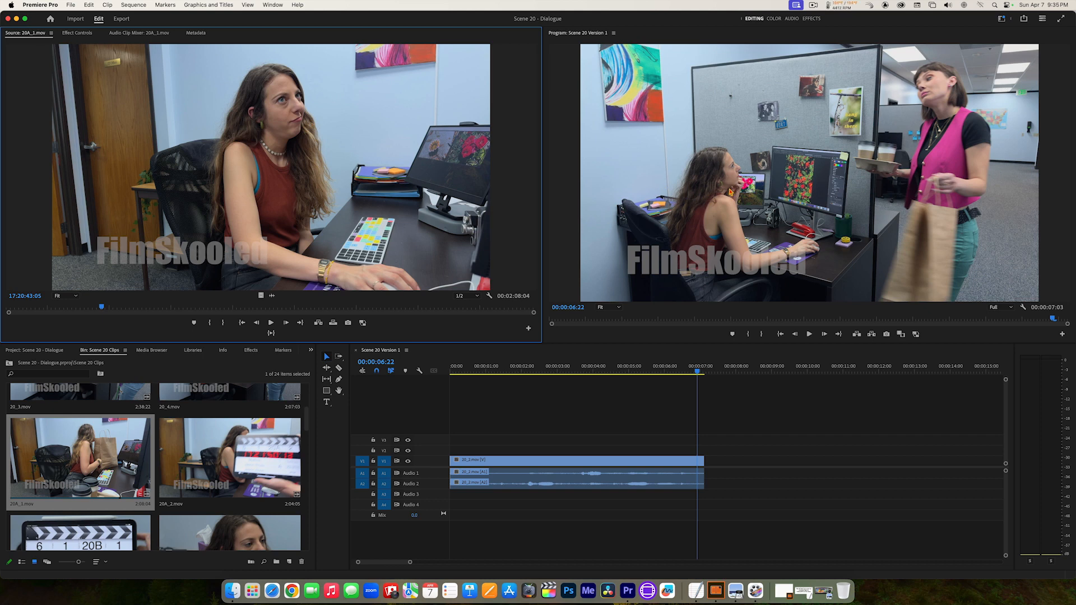
mouse_move(700, 370)
mouse_down()
mouse_move(663, 370)
mouse_move(705, 370)
mouse_move(692, 370)
mouse_up()
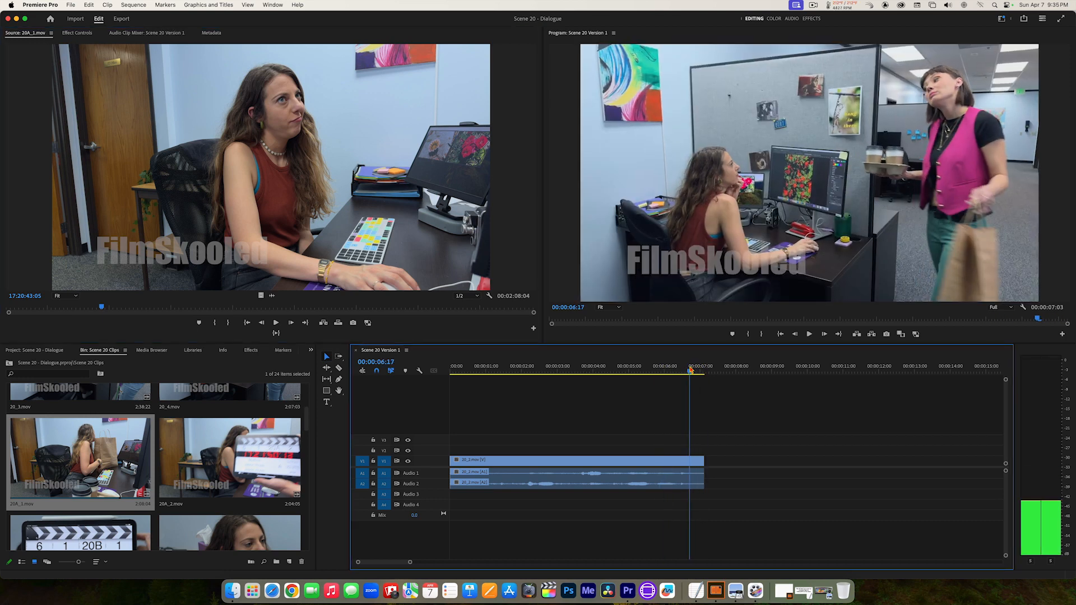
drag(691, 370, 702, 369)
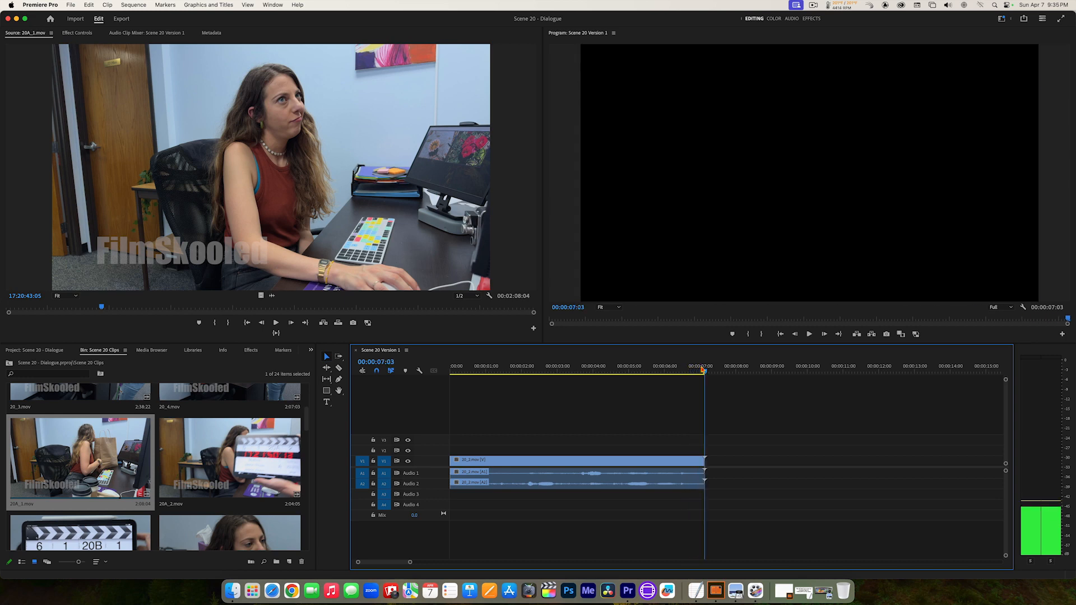
- Reopen 20A_2.mov, play it to 17:23:22:06 and mark the In point there
double_click(229, 467)
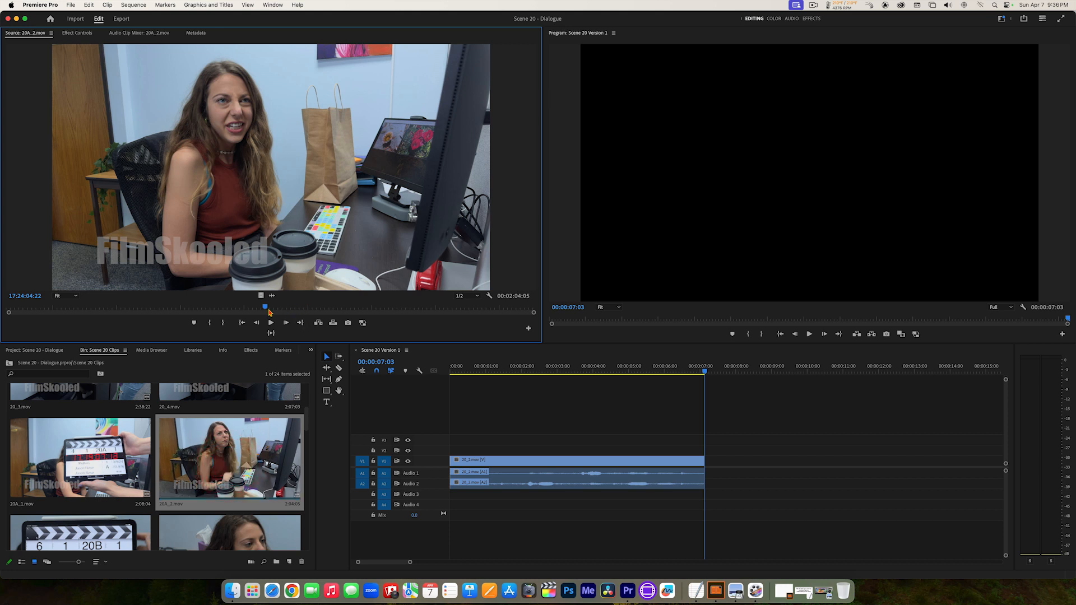
drag(244, 309, 67, 297)
key(space)
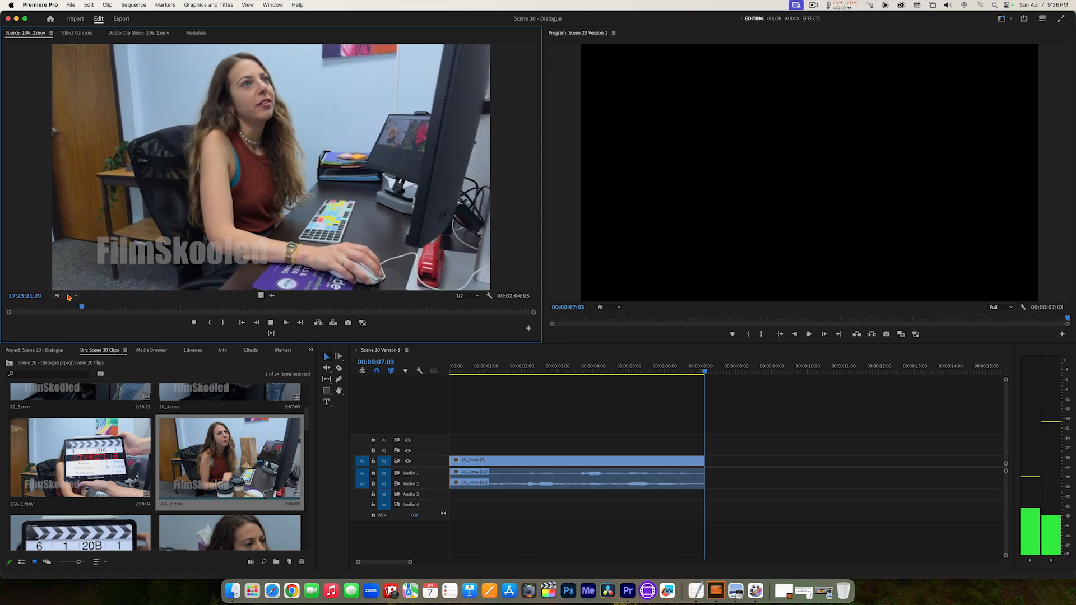
key(space)
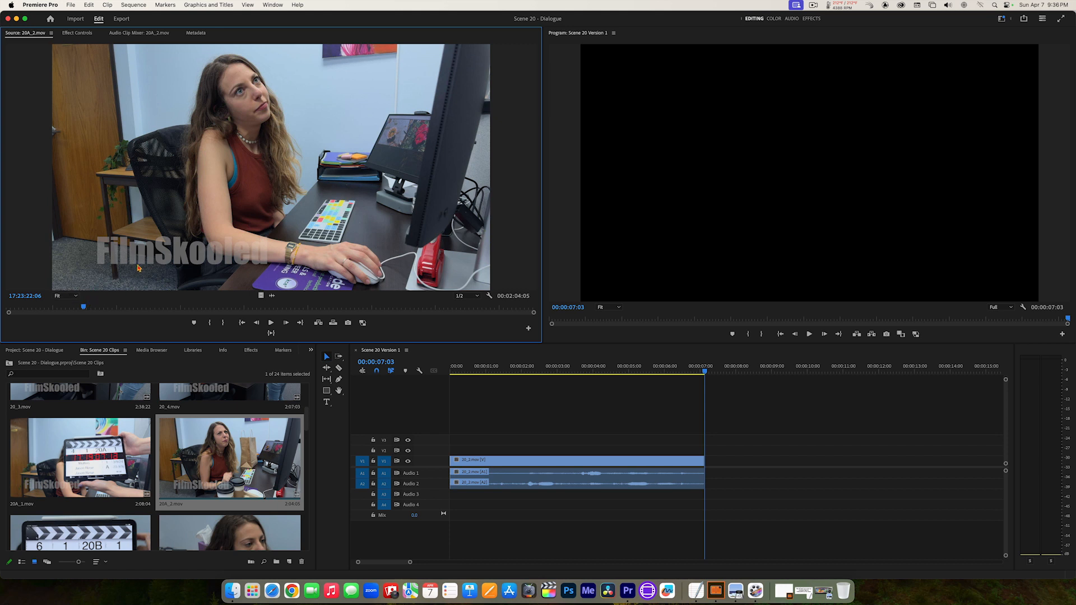
key(i)
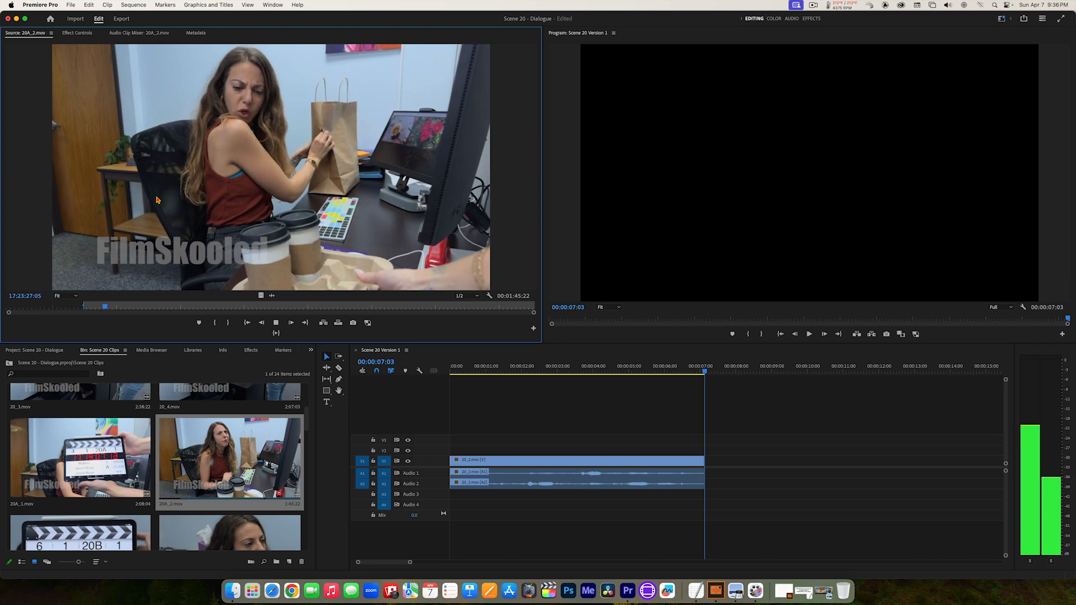
- Review 20A_2.mov back and forth around the coffee tray being set down and mark the Out point at 17:23:28:09
key(space)
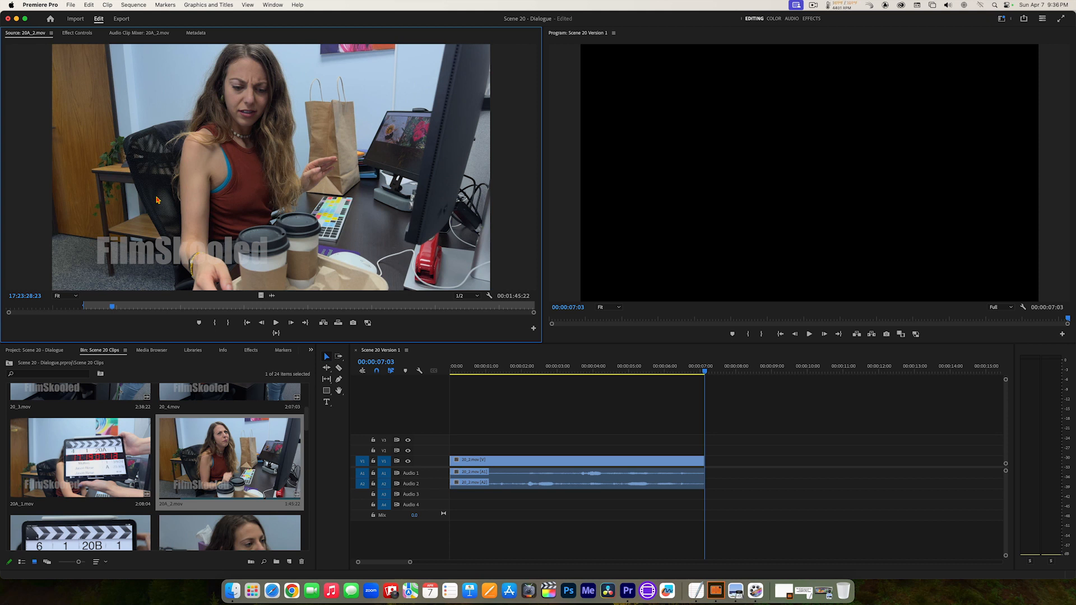
key(j)
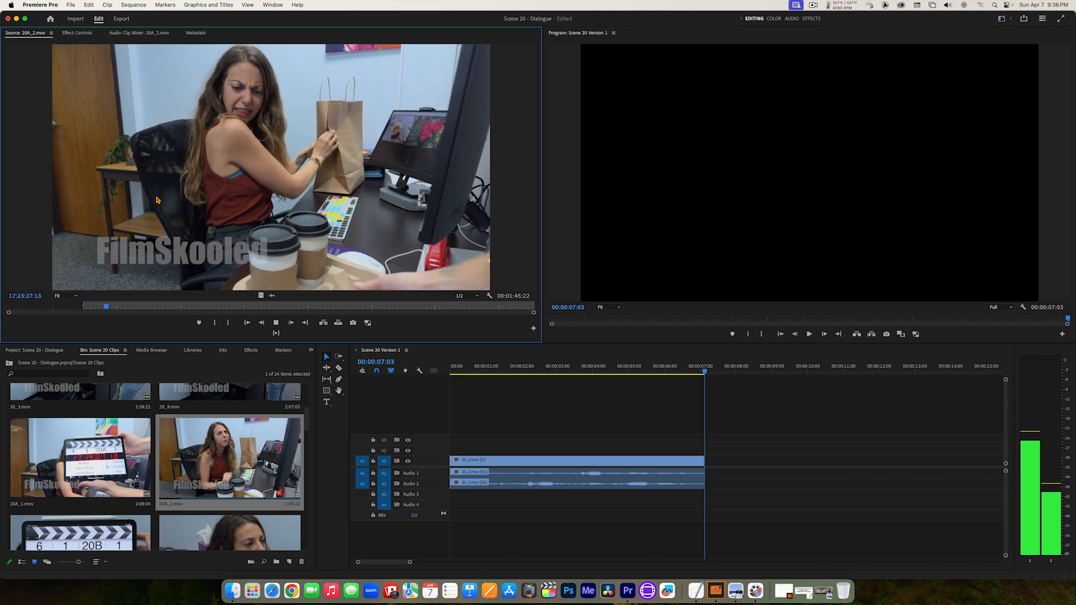
key(k)
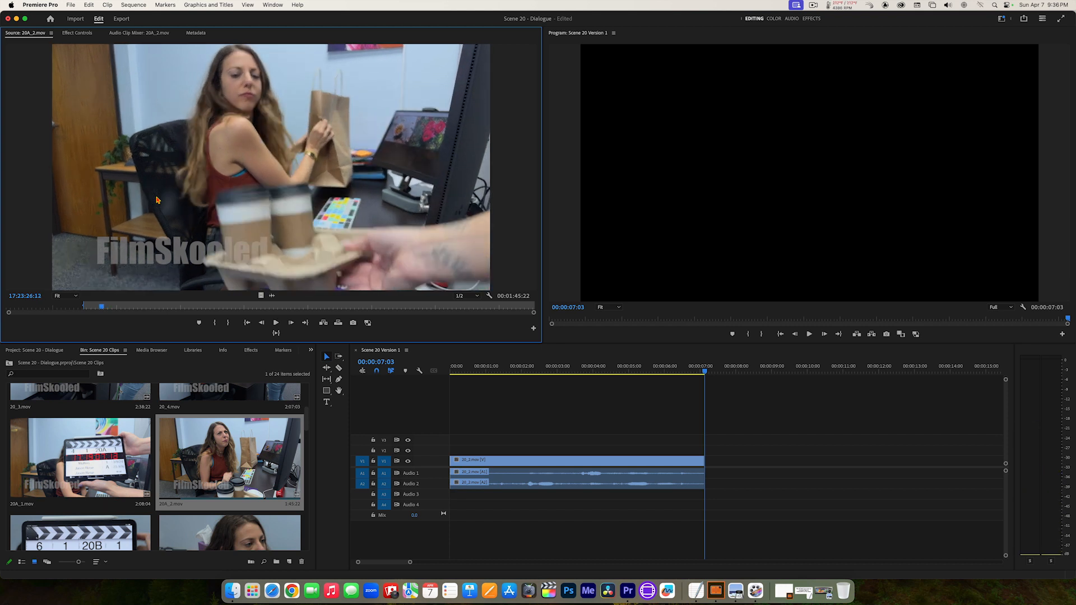
key(l)
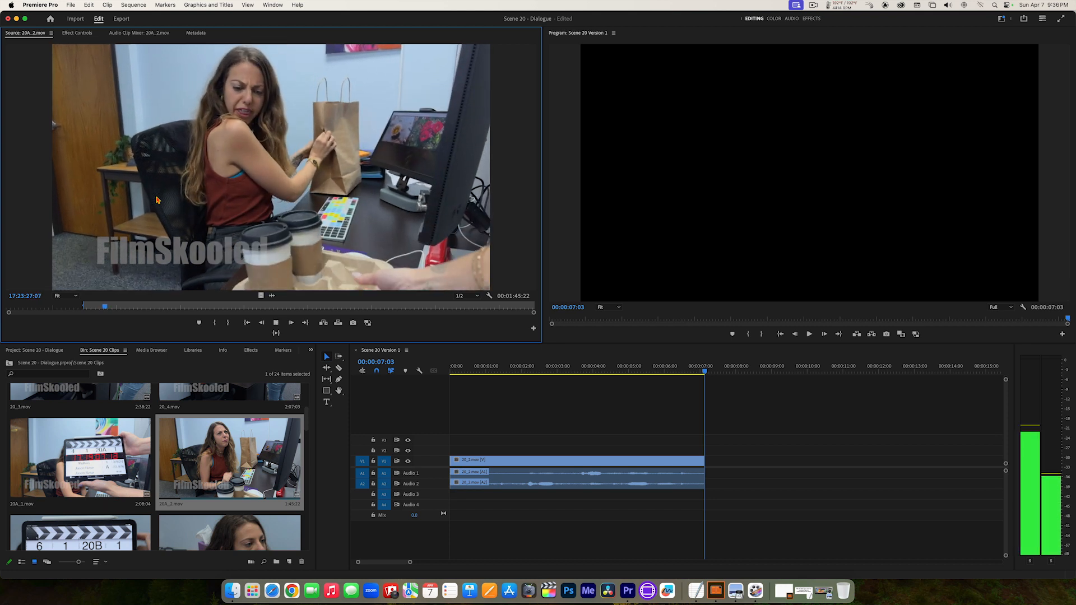
key(k)
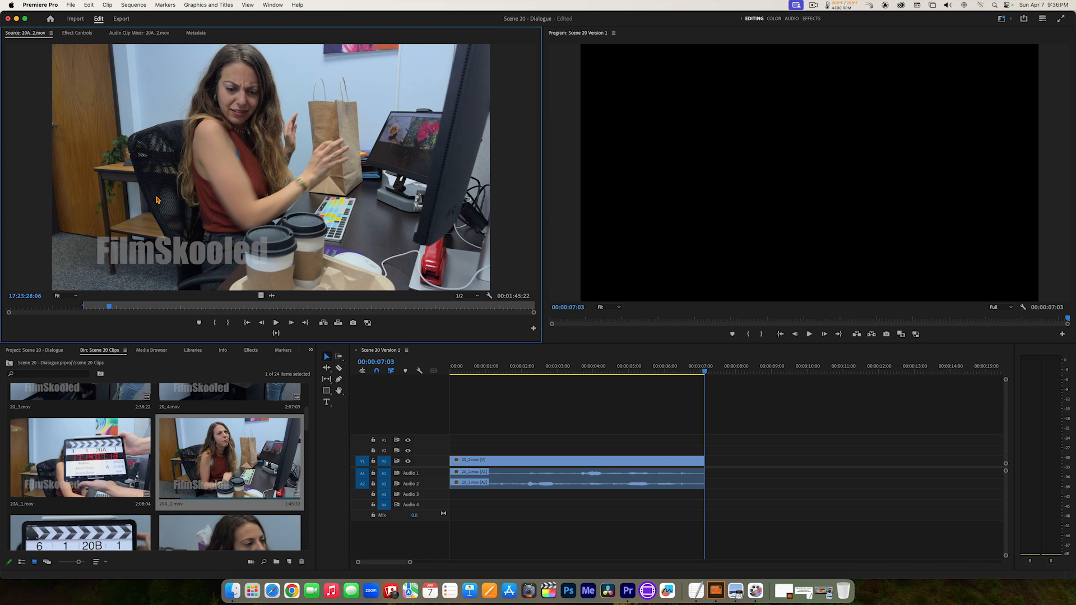
key(Right)
key(Right)
key(Right)
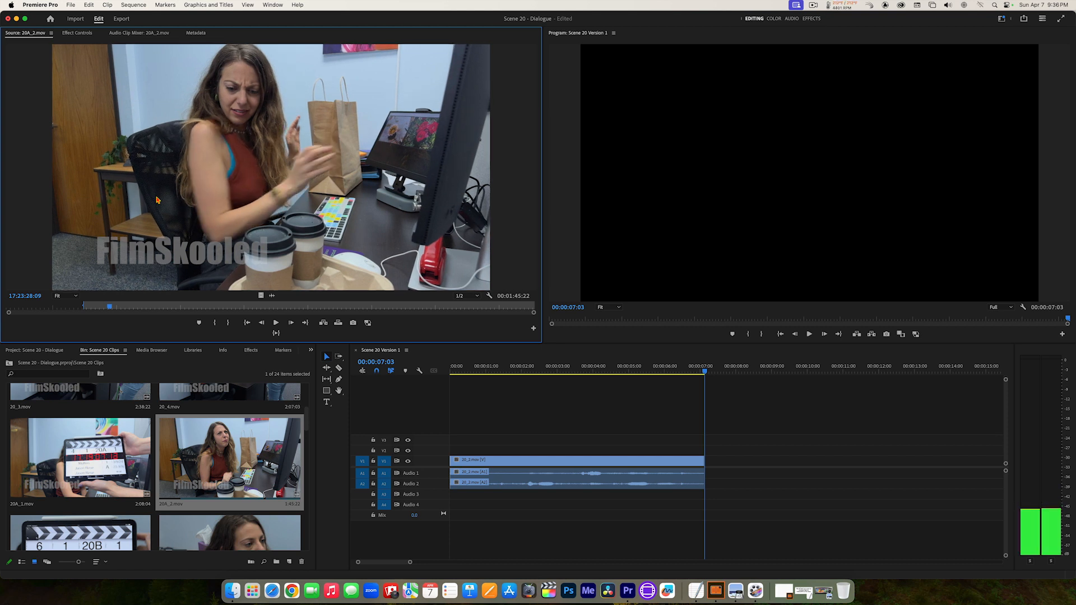
key(o)
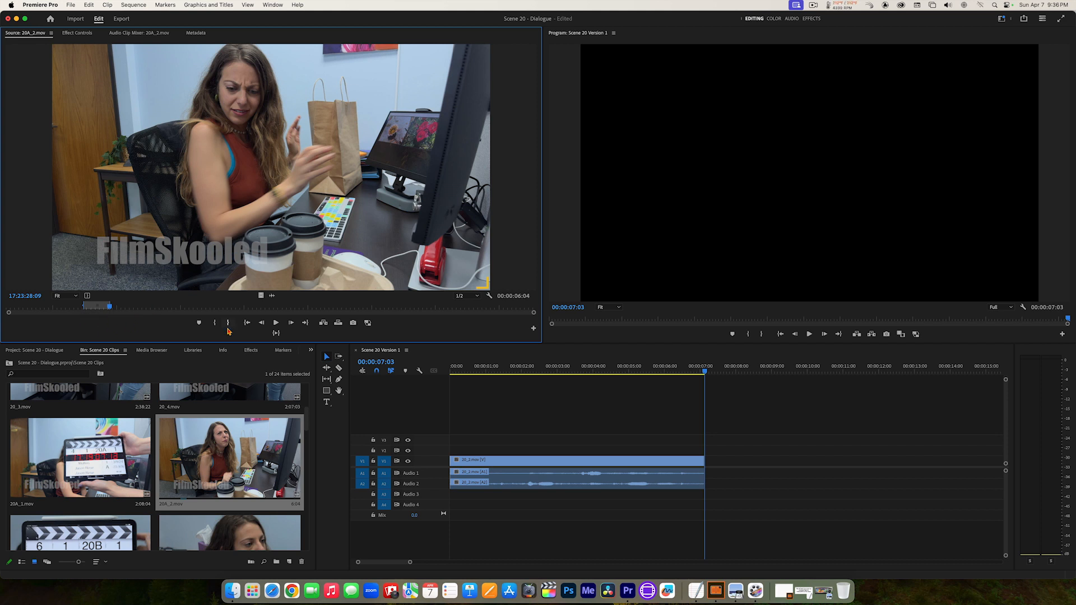
- Add the marked range of 20A_2.mov, video and audio, to the sequence at 00:00:07:03, directly after the 20_2.mov clip
click(276, 334)
drag(455, 270, 710, 464)
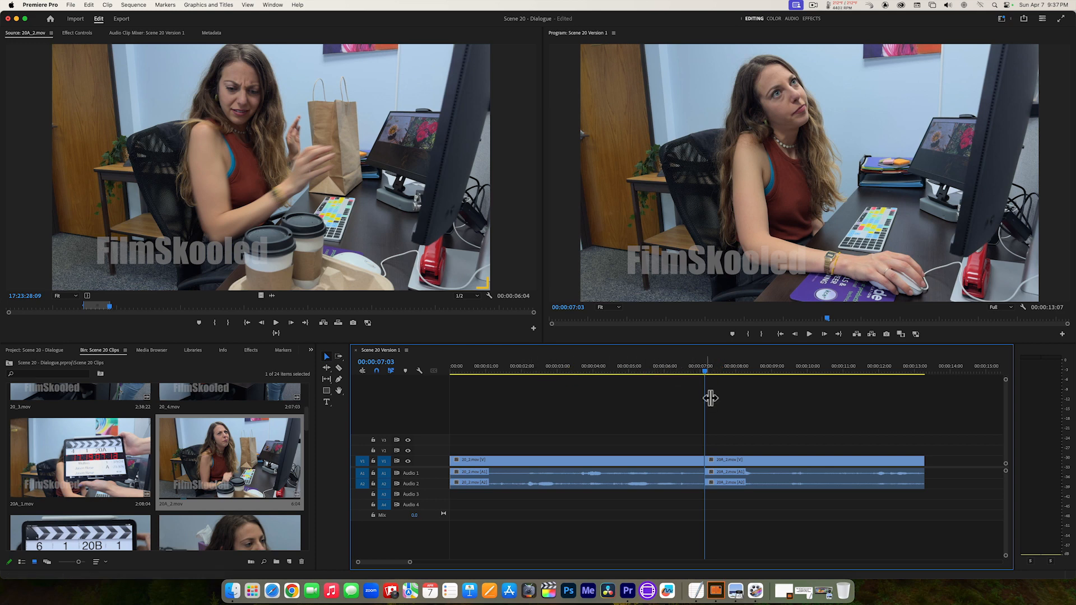
- Scrub the new clip, play the whole sequence from its start, and jump between its start, end and the cut at 00:00:07:03
drag(706, 372, 769, 372)
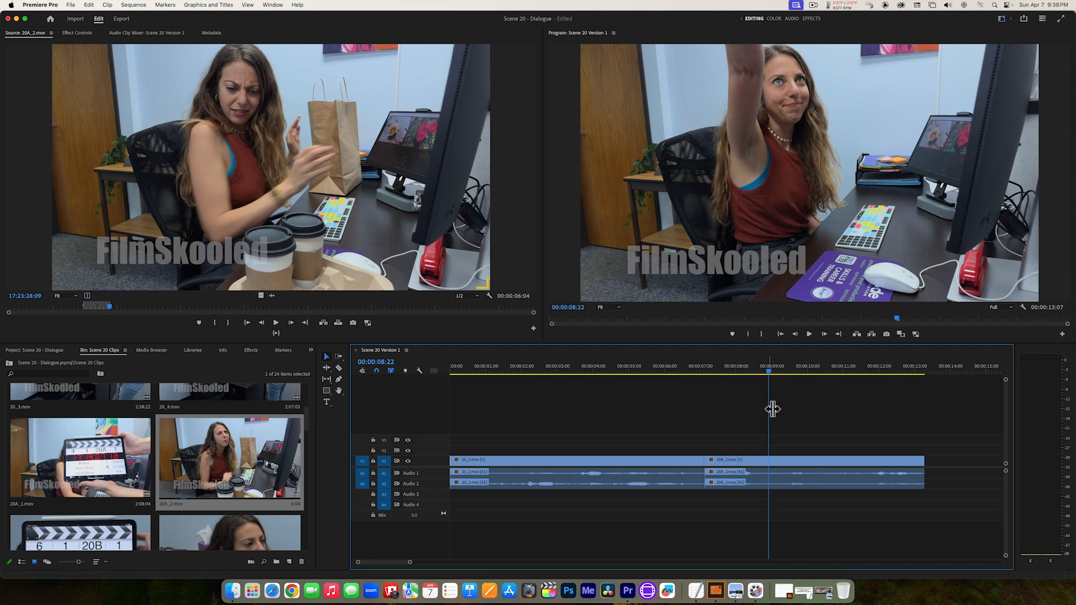
drag(773, 409, 430, 391)
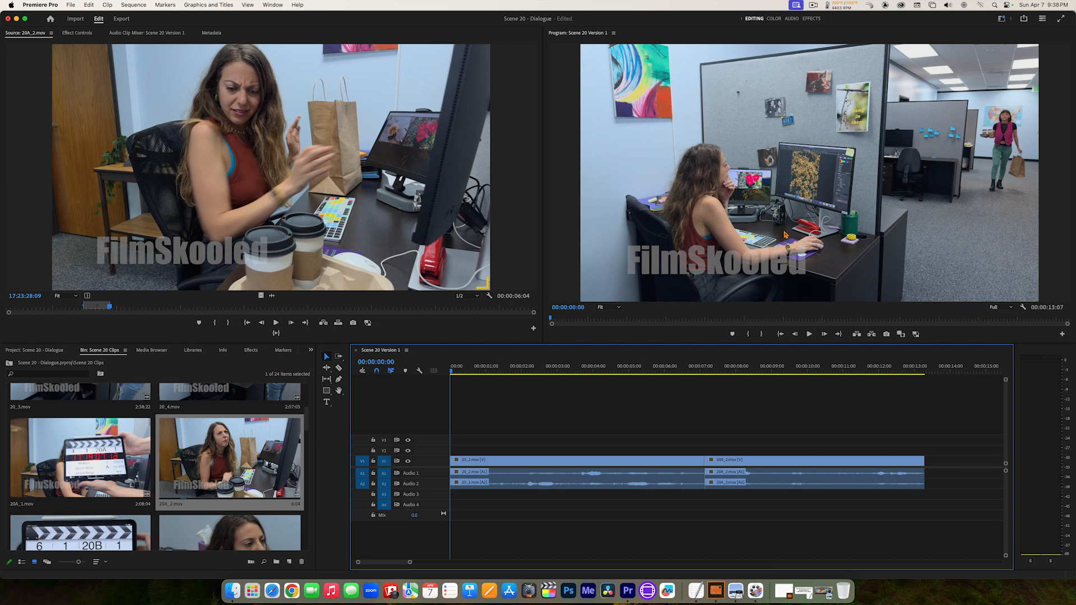
click(809, 334)
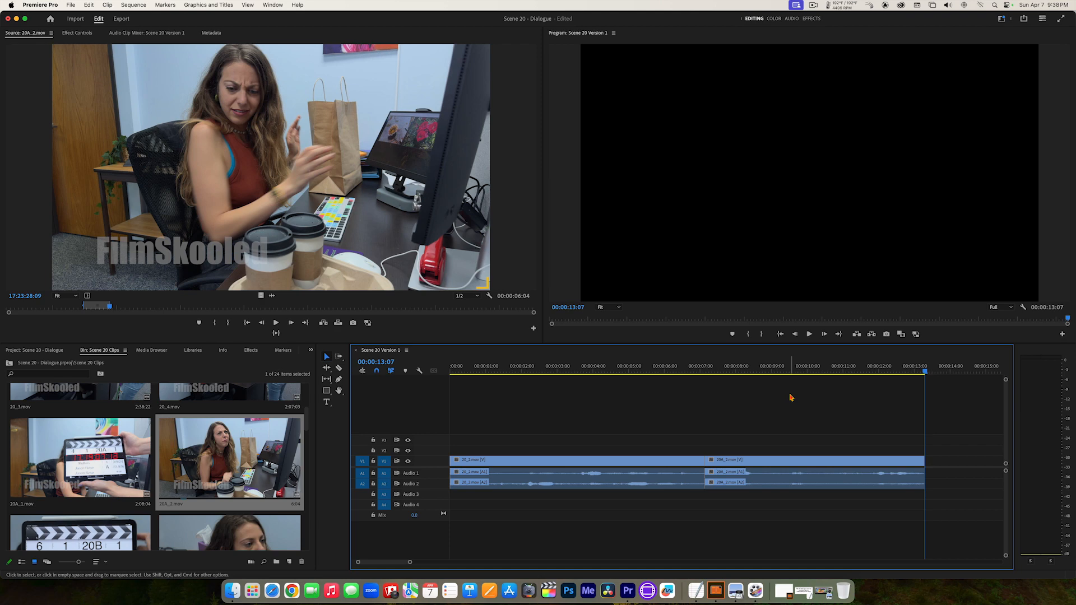
key(Home)
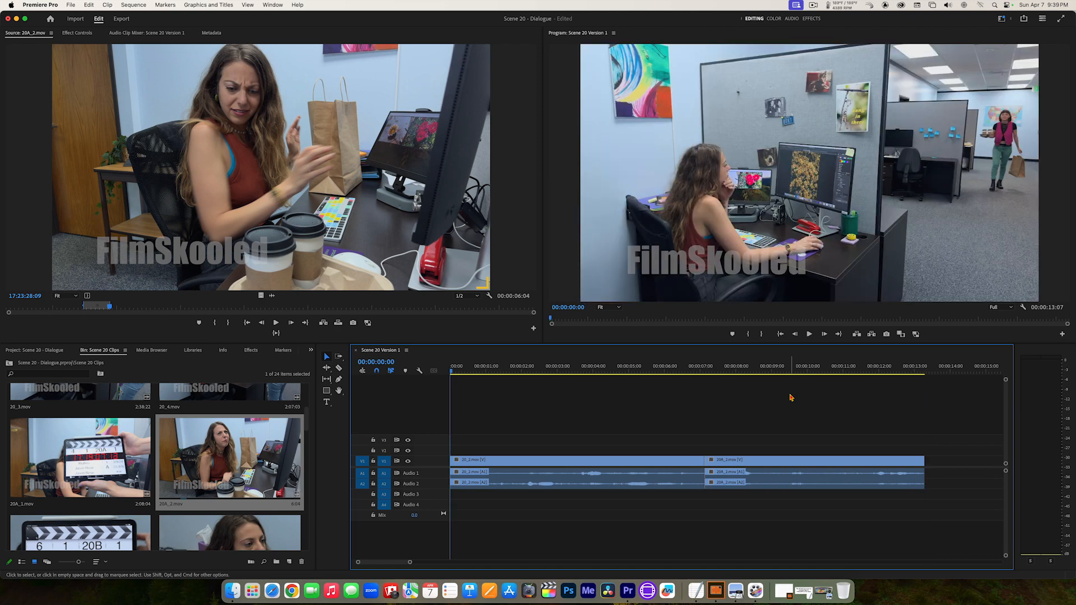
key(End)
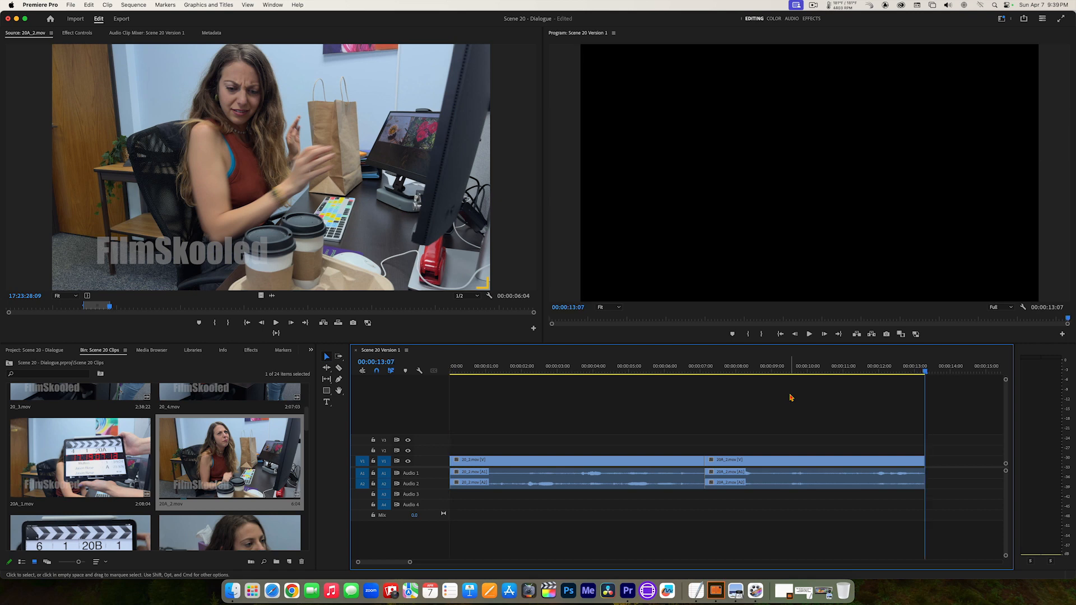
key(Home)
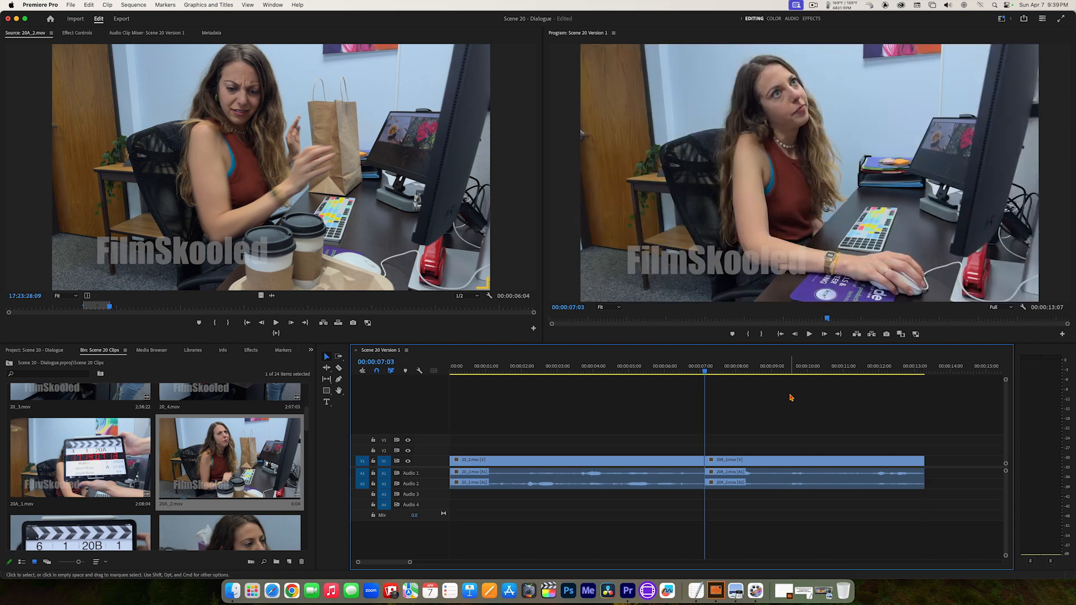
- Jump back and forth between the sequence's start, the cut at 00:00:07:03 and its end to compare the edit points
key(Down)
key(Down)
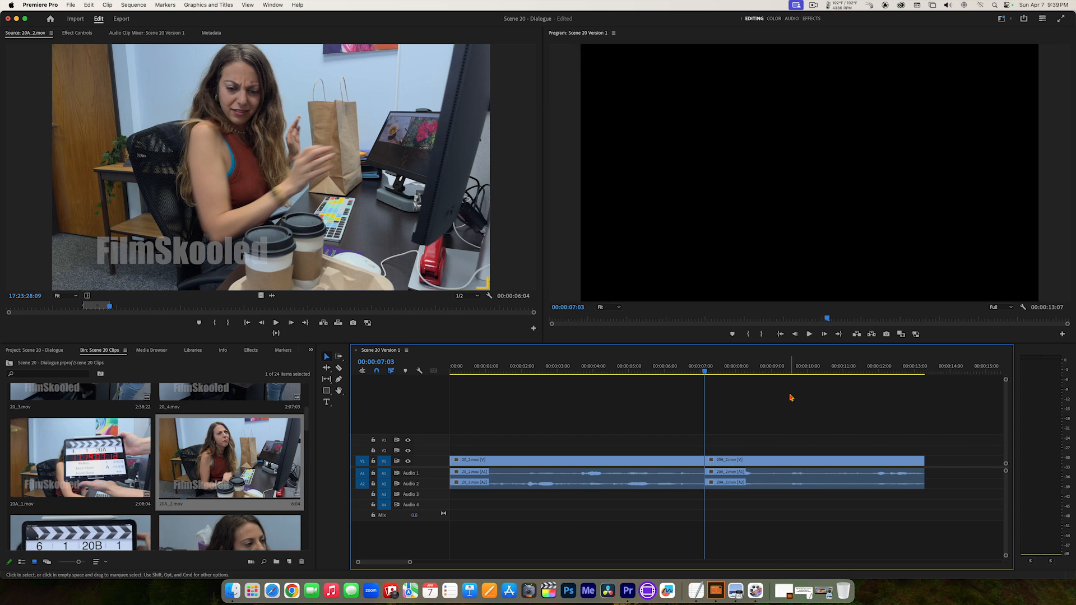
key(Up)
key(Up)
key(Down)
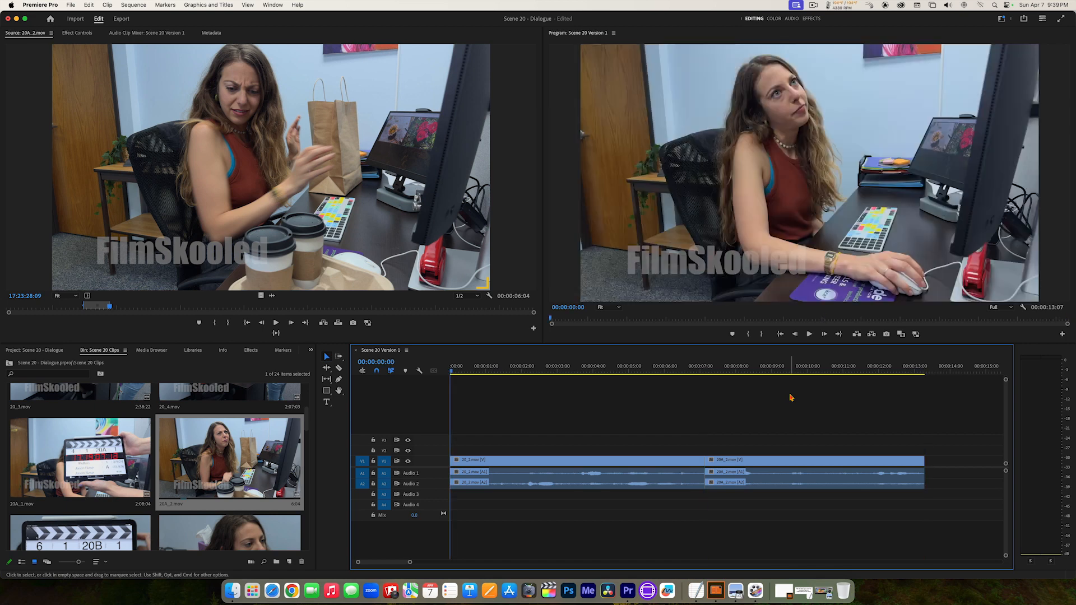
key(Down)
key(Up)
key(Up)
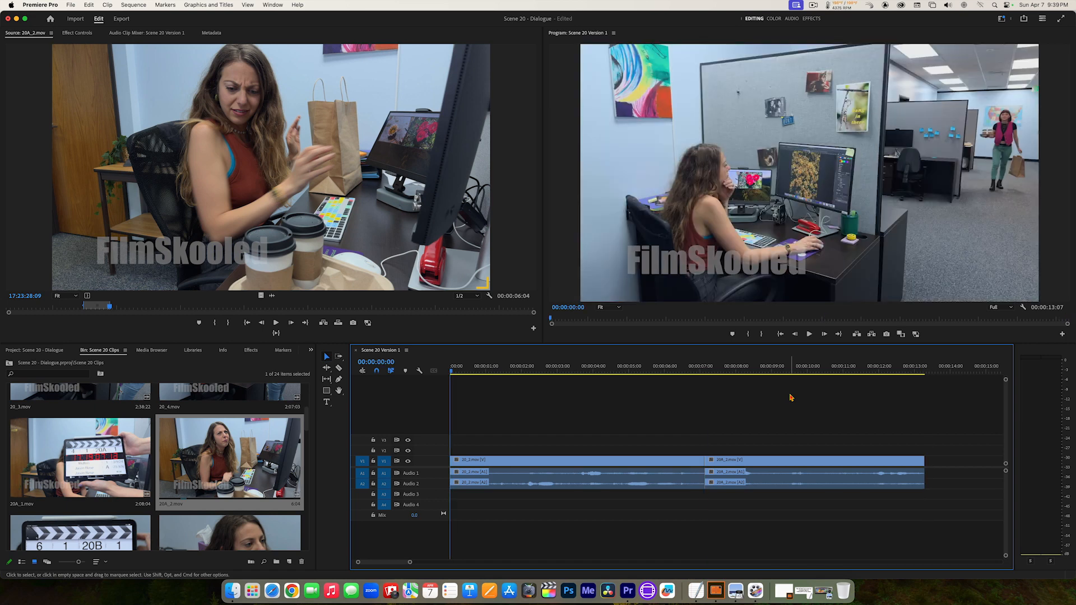
key(Down)
key(Down)
key(Up)
key(Up)
- Play the sequence from its start through the cut from 20_2.mov to 20A_2.mov, up to its end at 00:00:13:07
key(space)
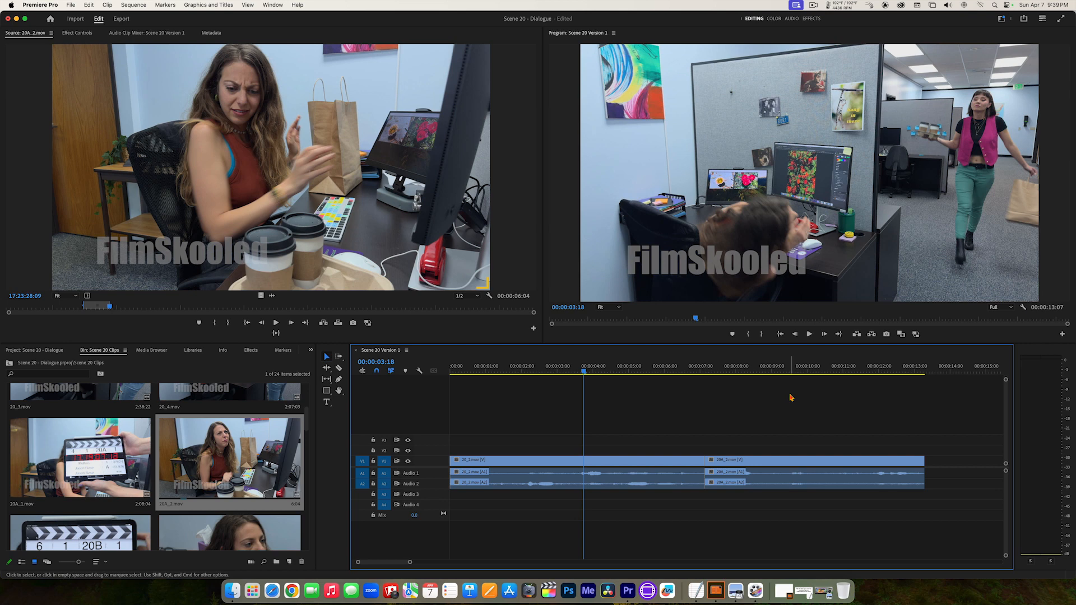
key(space)
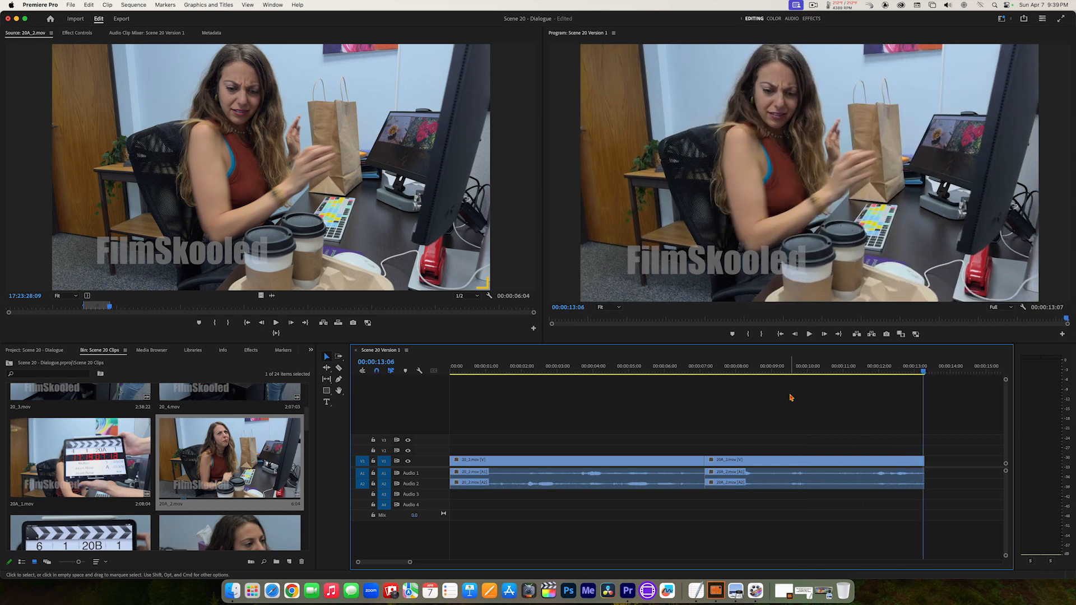
key(j)
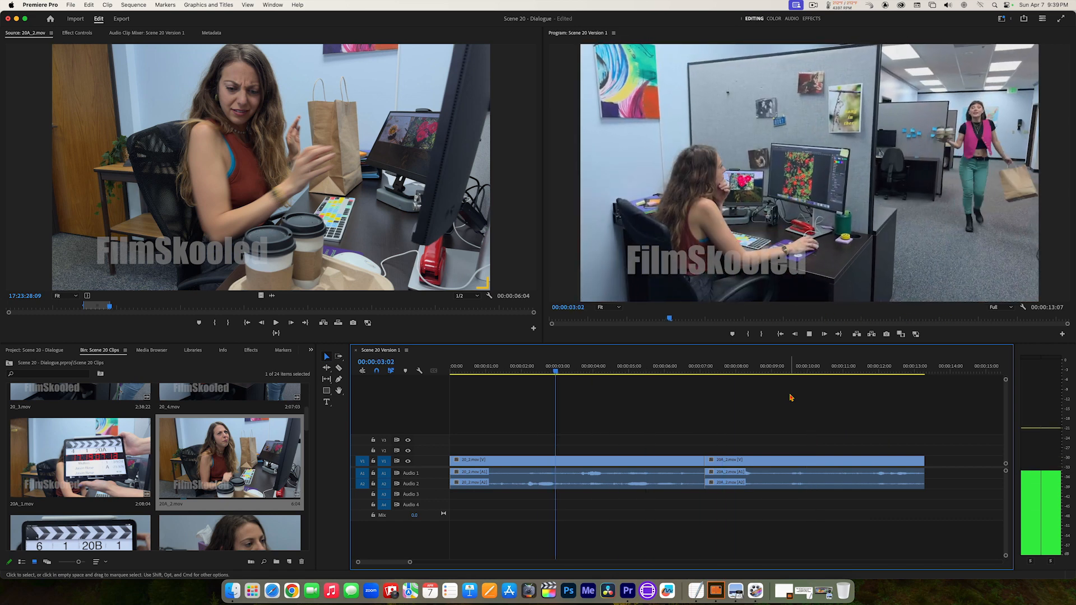
key(k)
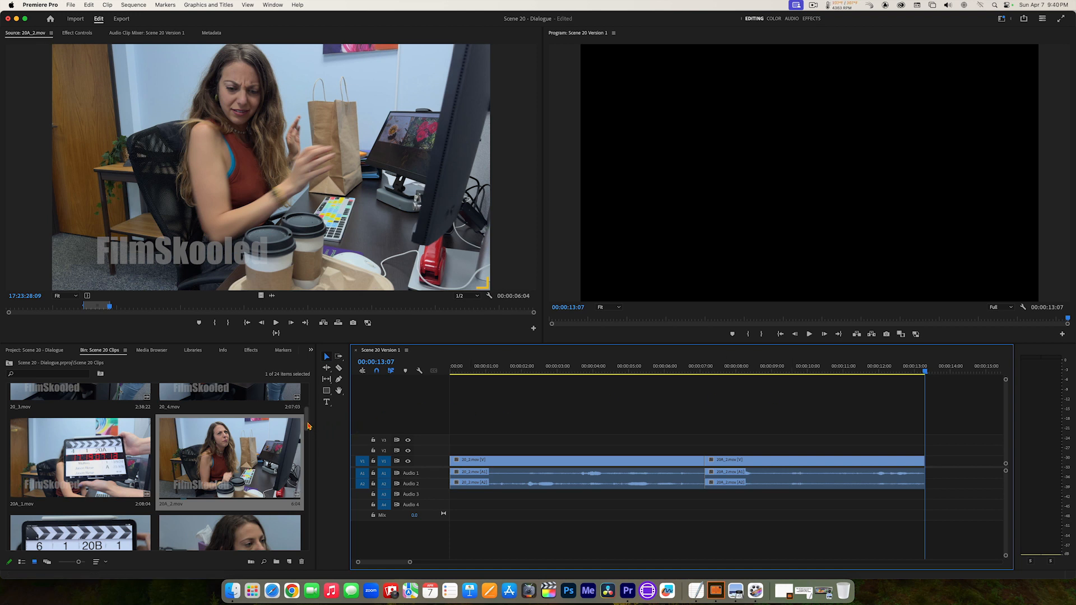
- Check the Hover Scrub option for the clip thumbnails of the Scene 20 Clips bin
mouse_move(308, 425)
mouse_down()
mouse_move(312, 471)
mouse_move(315, 400)
mouse_move(315, 424)
mouse_up()
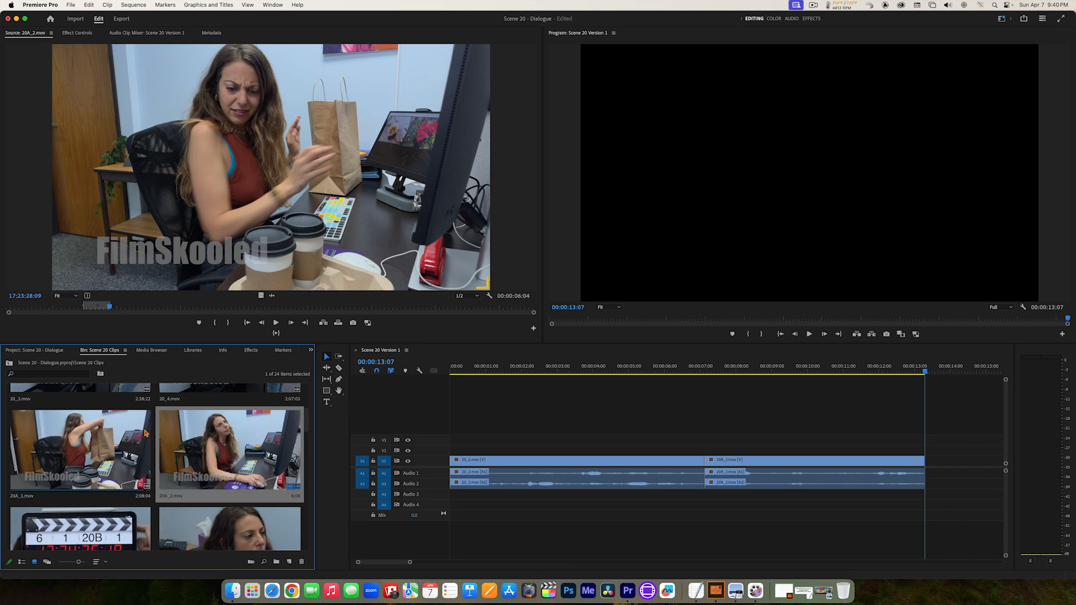
click(126, 352)
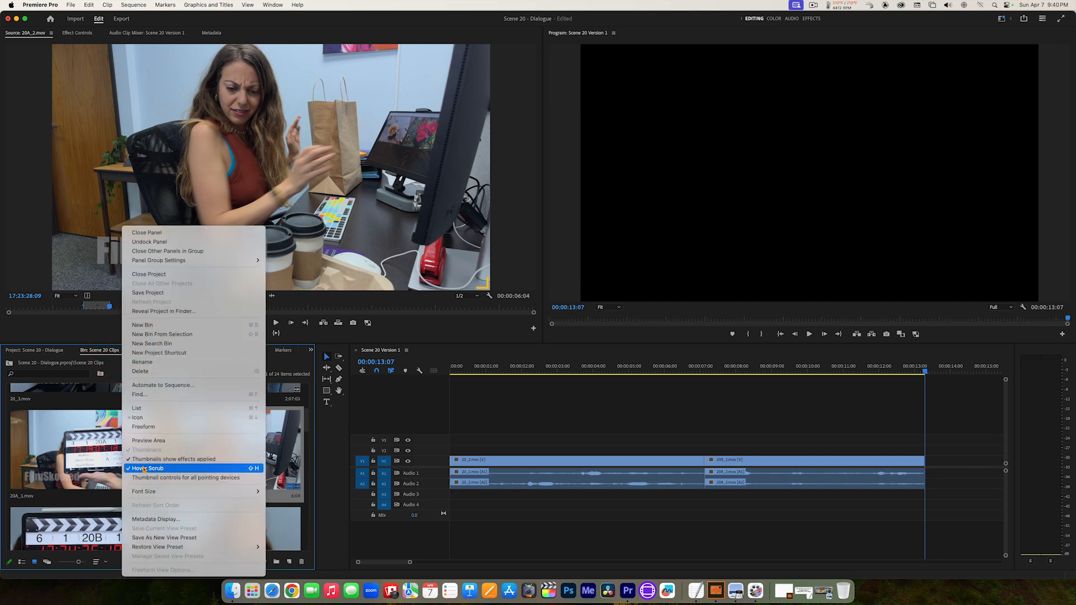
click(144, 469)
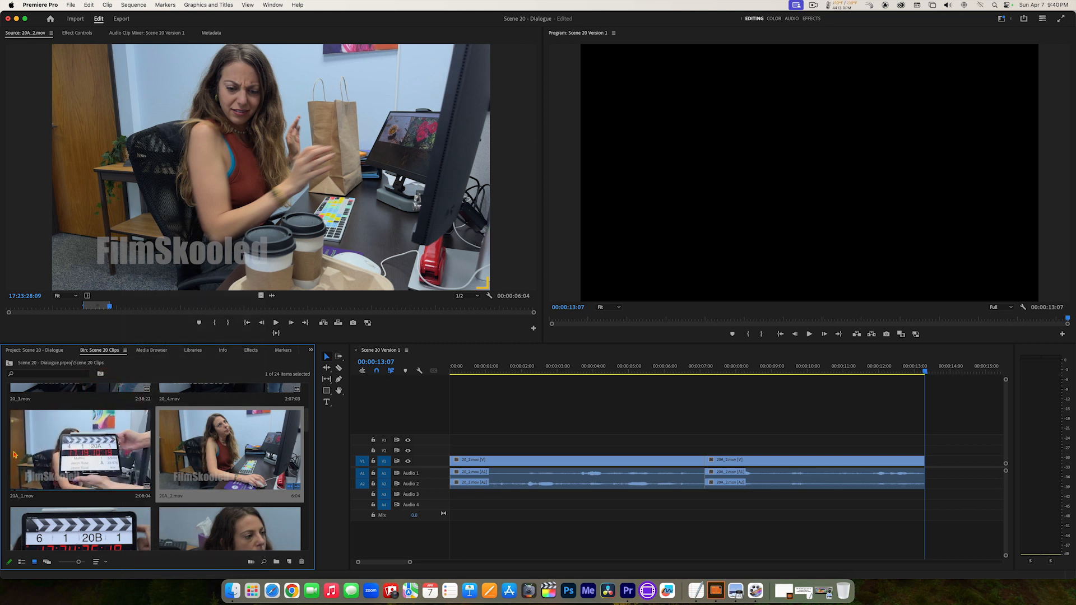
- Set poster frames for 20A_1.mov and 20A_2.mov that show the seated woman with the paper bag on the desk
right_click(61, 459)
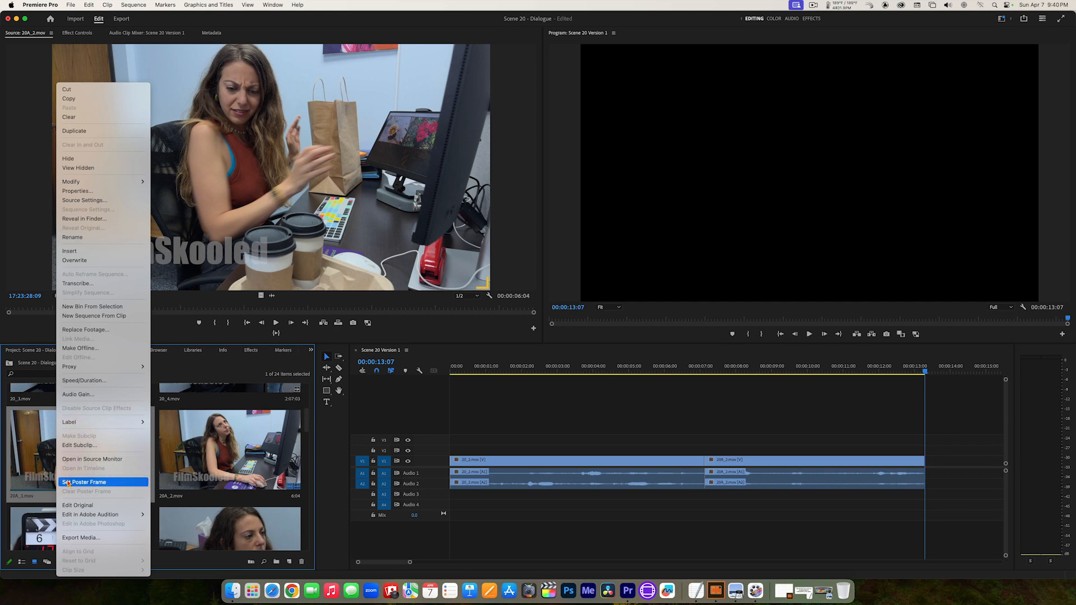
click(67, 483)
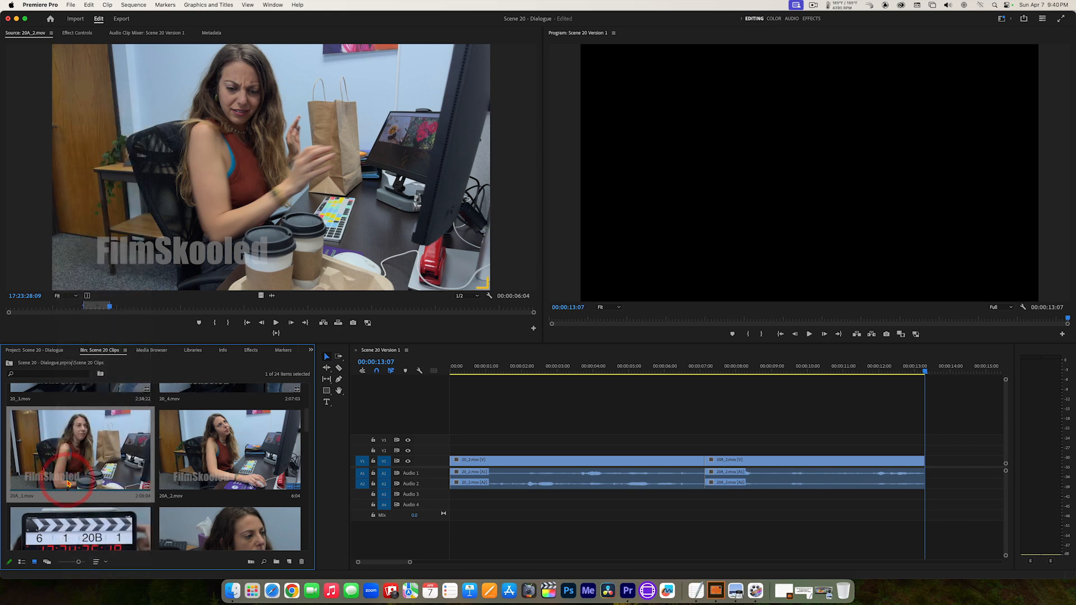
right_click(230, 449)
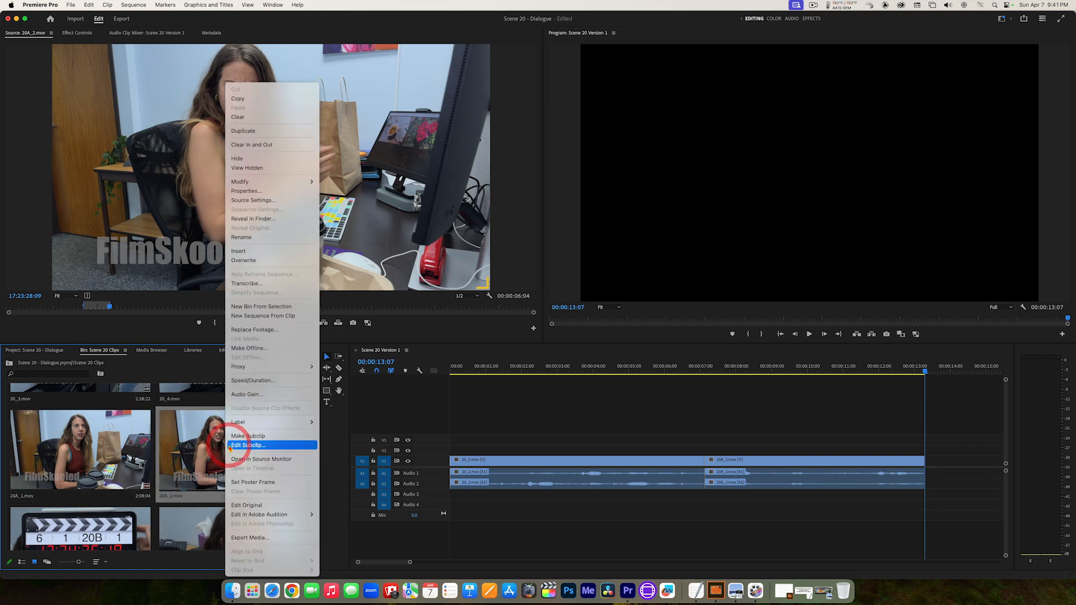
click(240, 483)
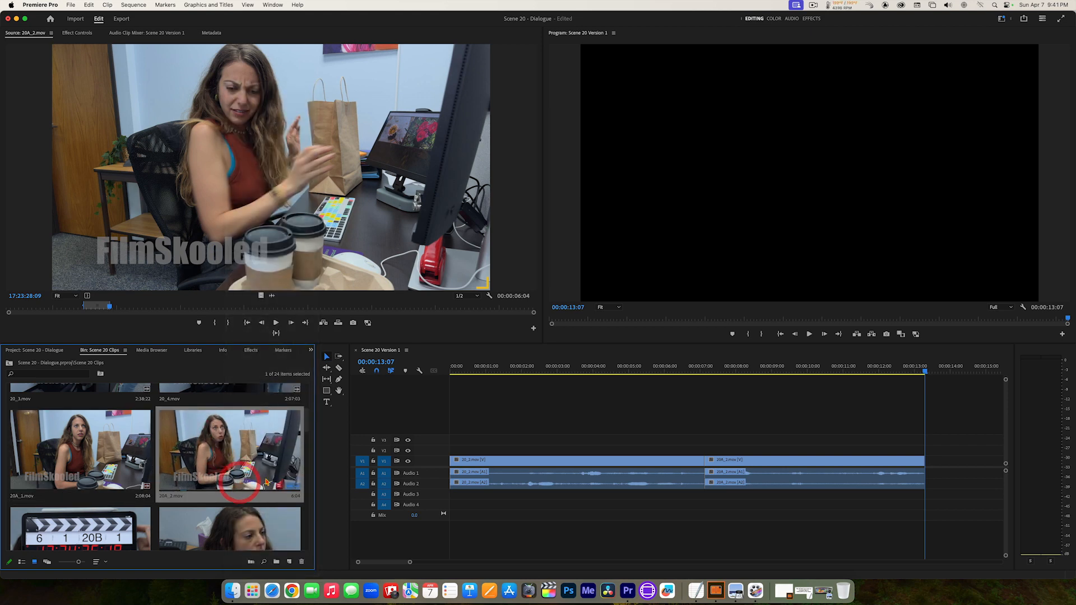
- Set close-up poster frames of the long-haired woman, without the slate, for 20B_1.mov and 20B_2.mov
scroll(308, 433, down, 3)
click(308, 439)
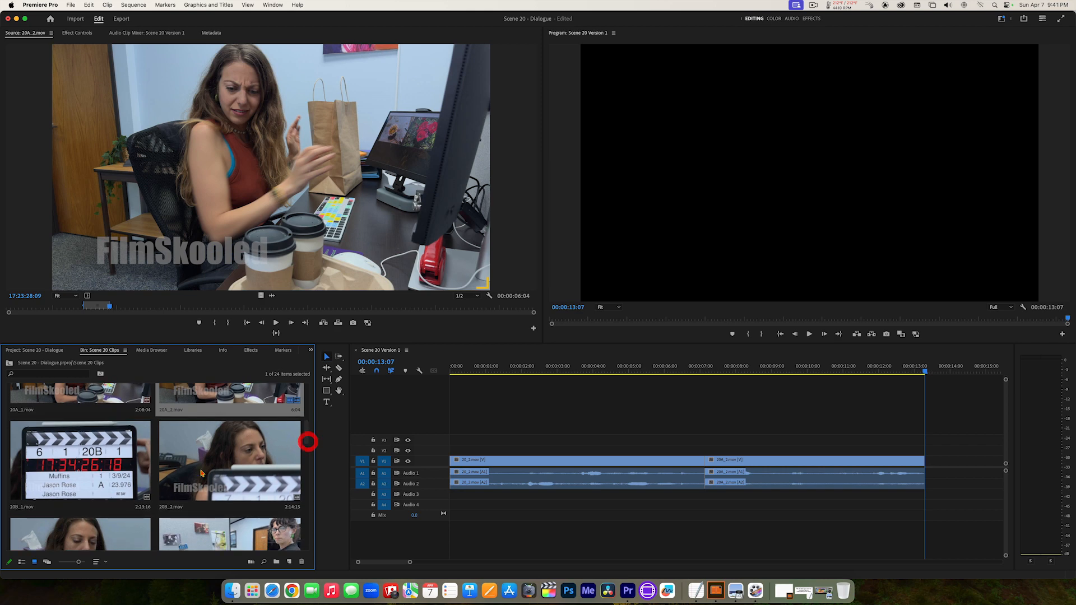
right_click(51, 478)
click(61, 483)
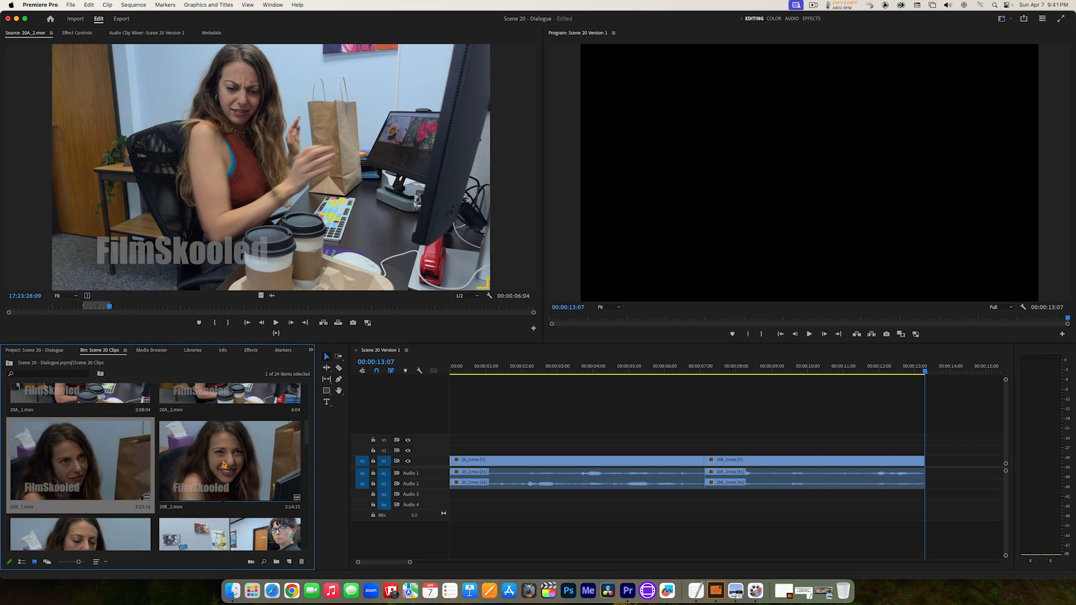
right_click(223, 465)
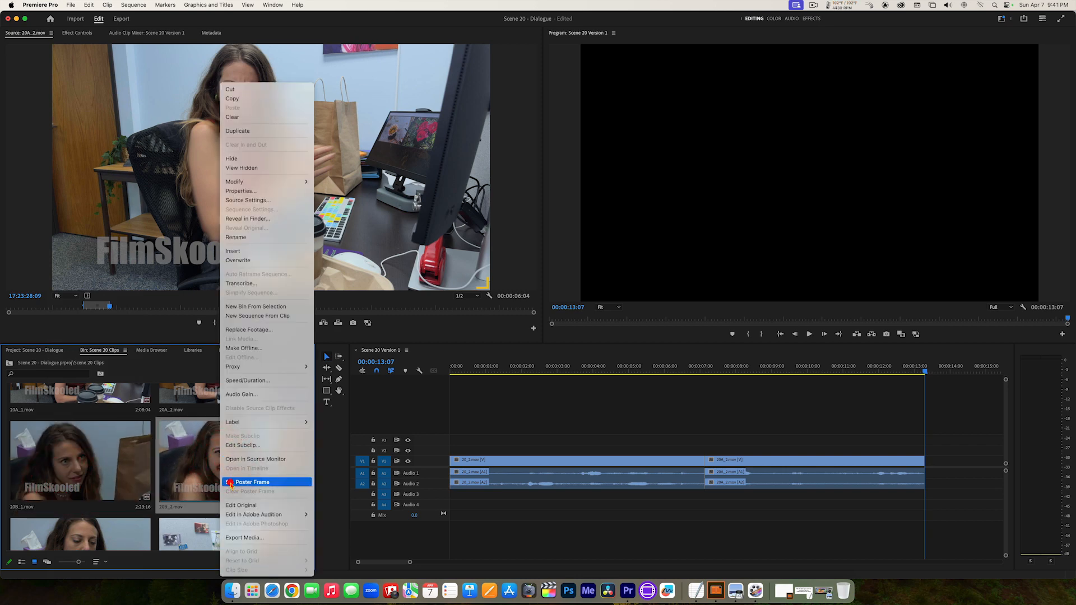
click(230, 483)
- Set poster frames showing the woman in the pink vest at the desk for 20C_1.mov and 20C_2.mov
drag(308, 426, 308, 442)
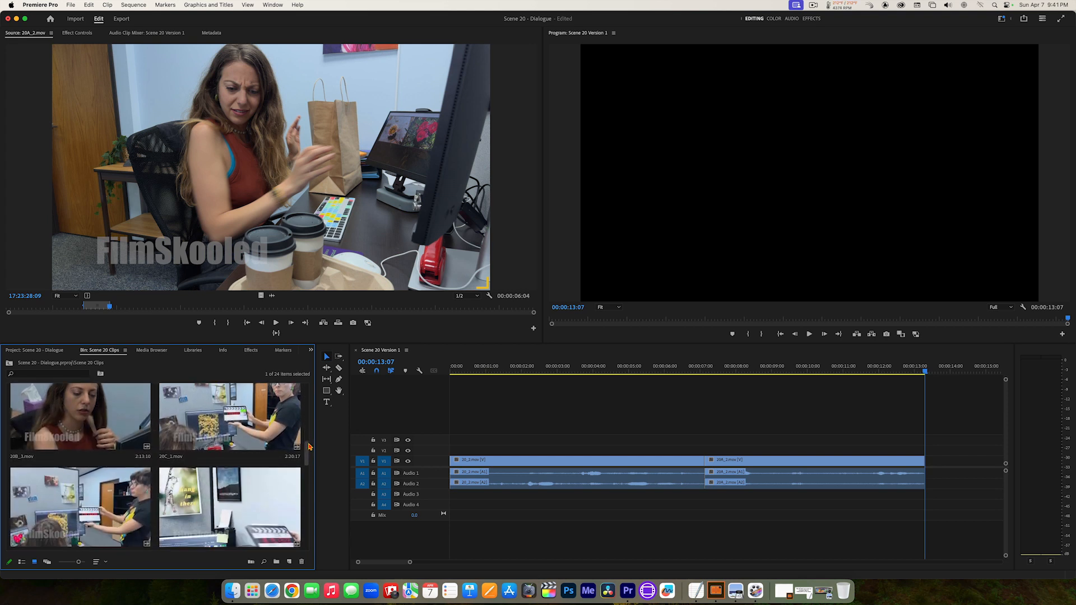
click(204, 427)
right_click(205, 428)
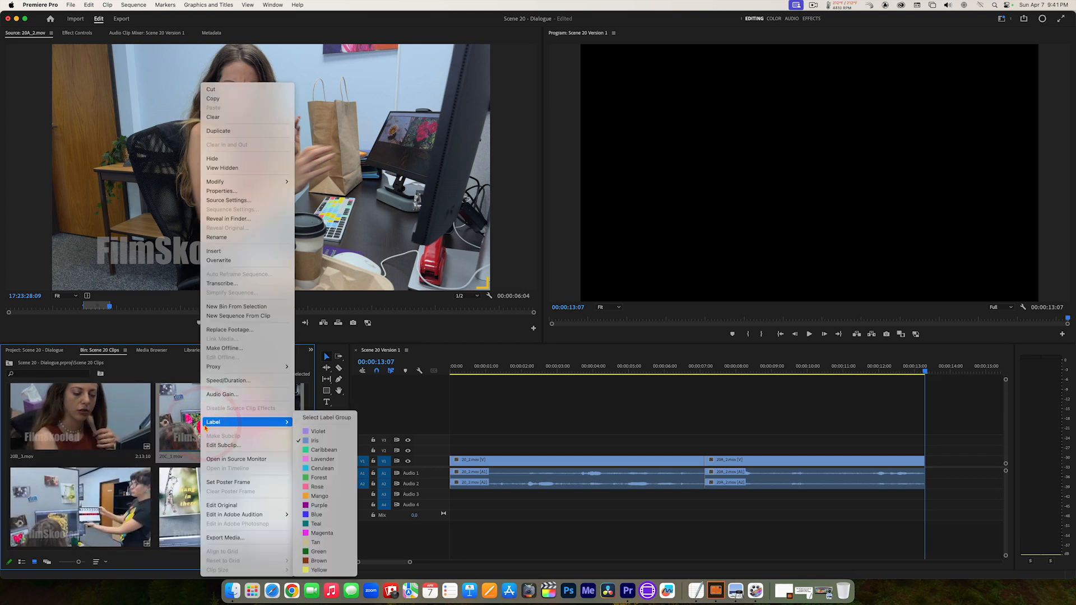
click(227, 482)
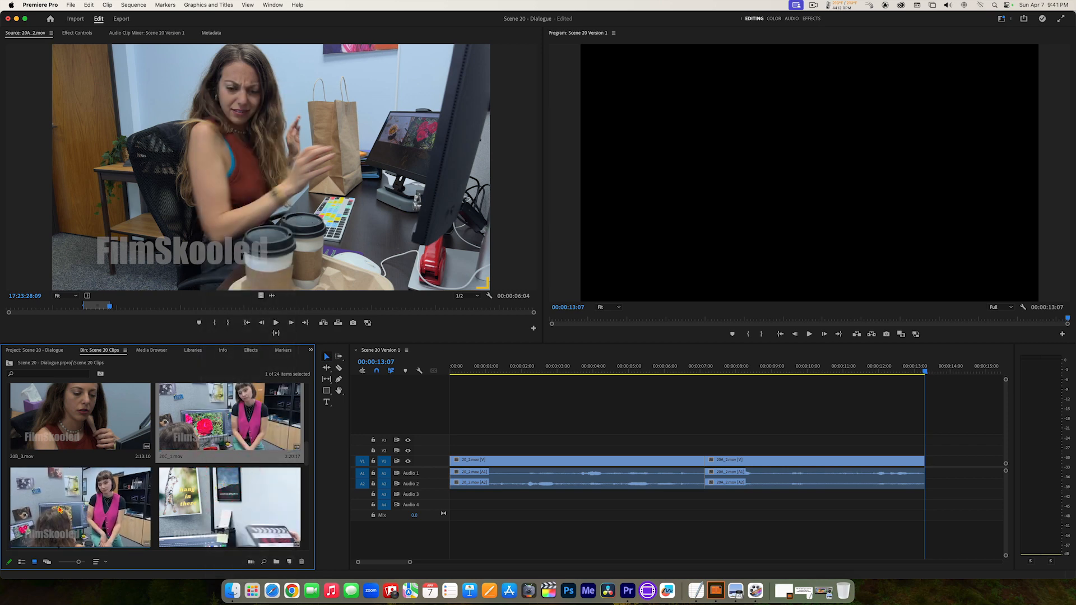
right_click(60, 509)
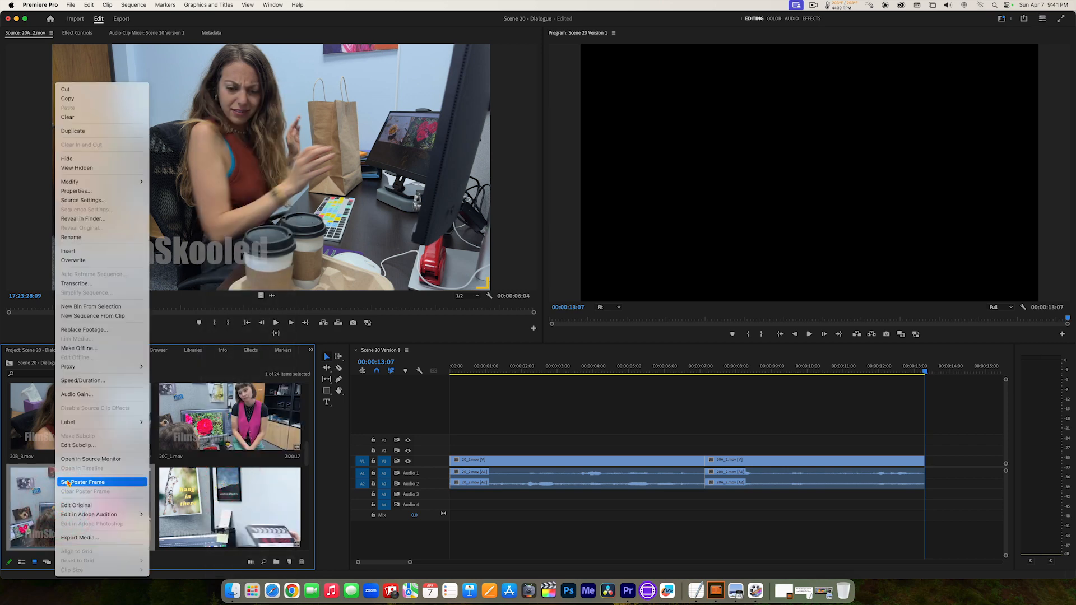
click(67, 483)
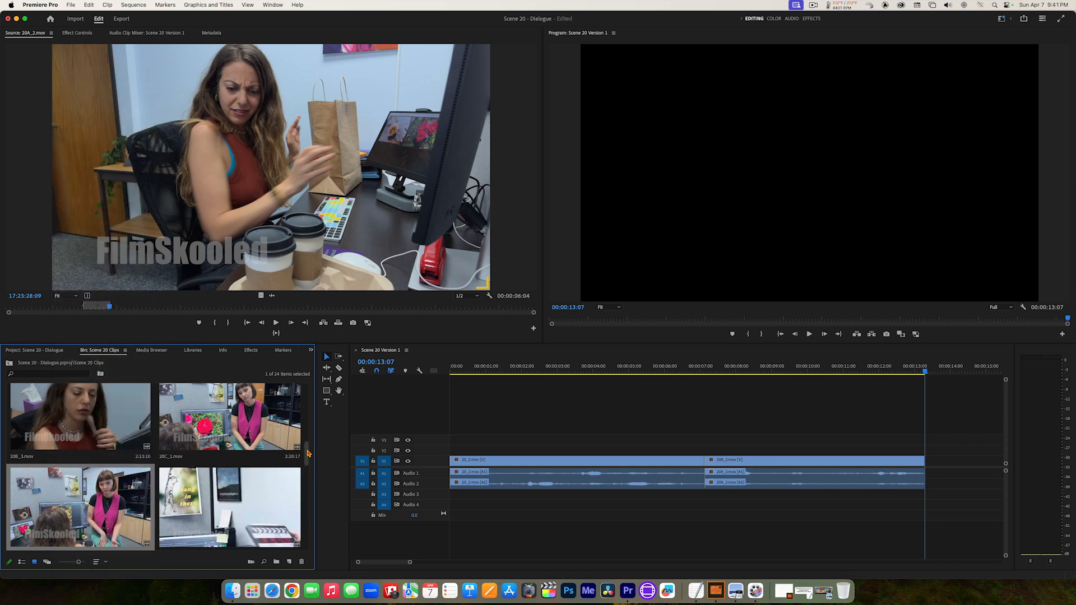
- Open 20C_2.mov from the bin and play it from 17:53:21:14 to about 17:53:32:05, past the woman sitting on the desk
drag(308, 453, 308, 449)
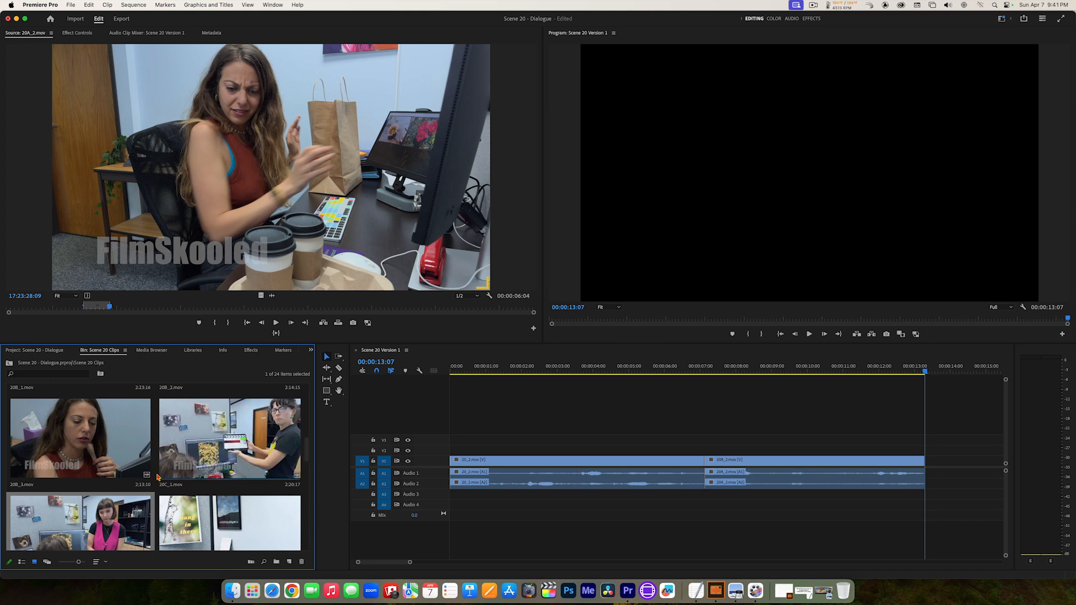
double_click(68, 526)
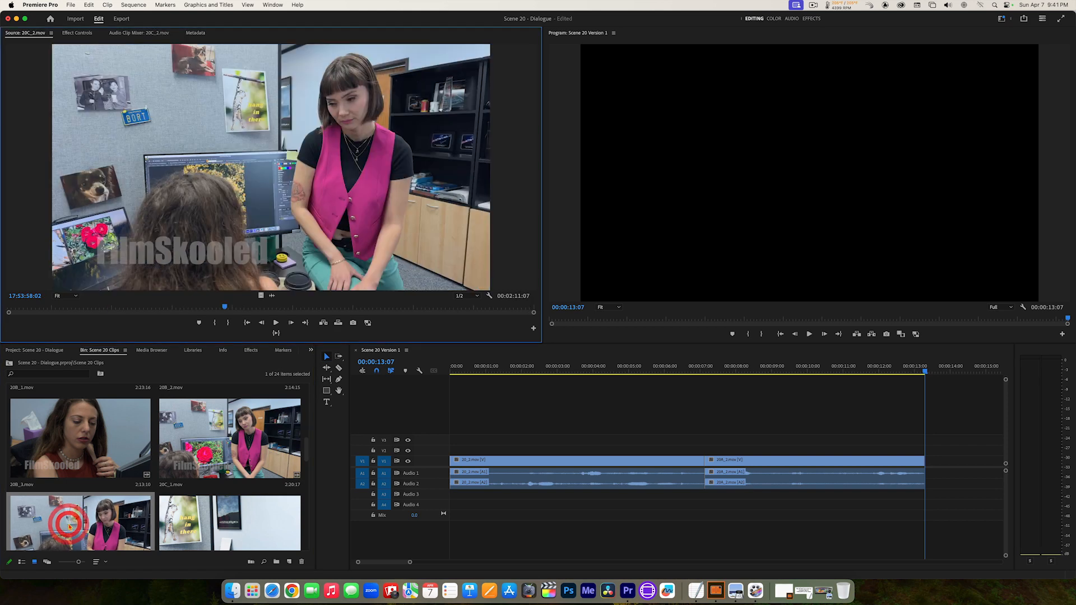
click(93, 307)
key(space)
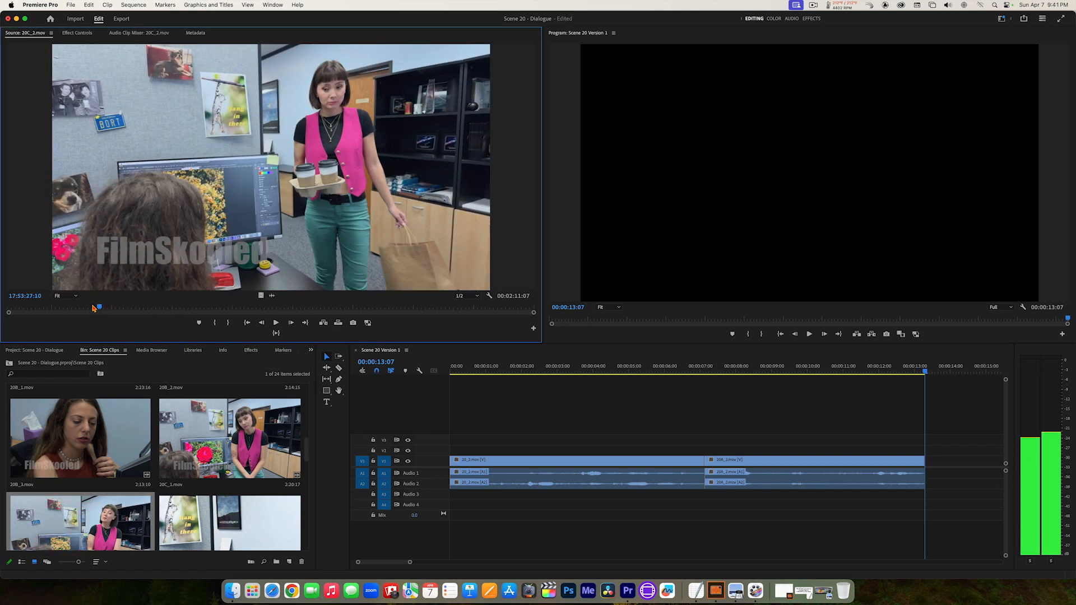
drag(93, 308, 77, 308)
click(79, 308)
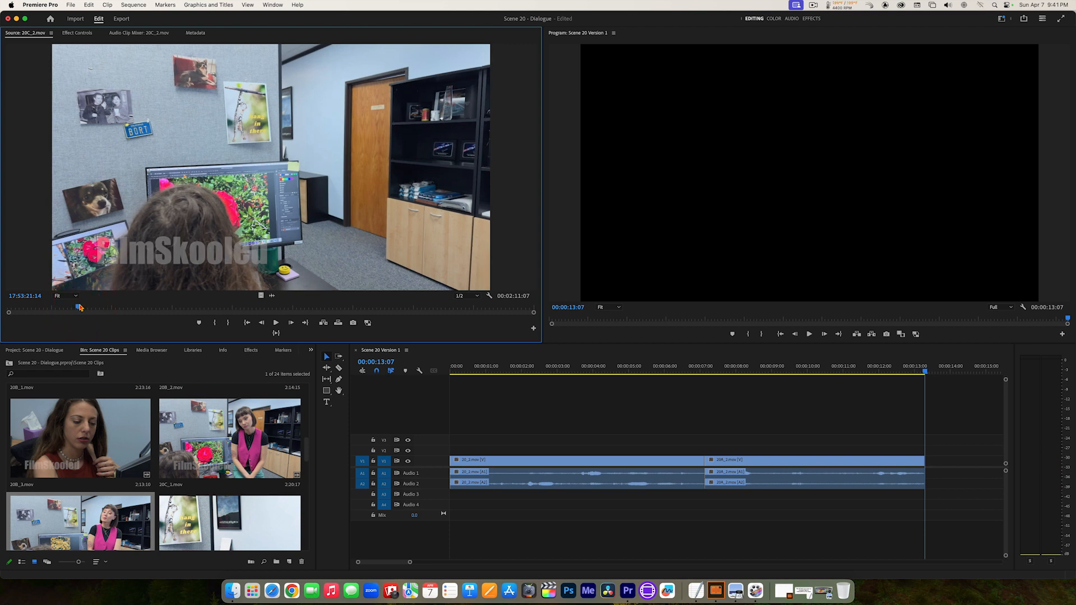
key(space)
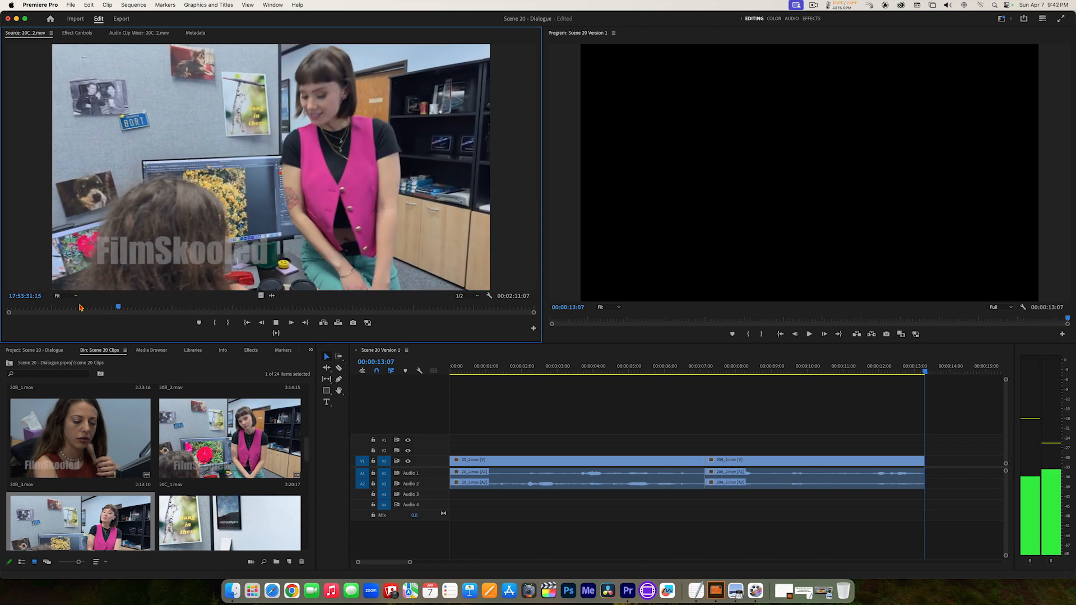
key(space)
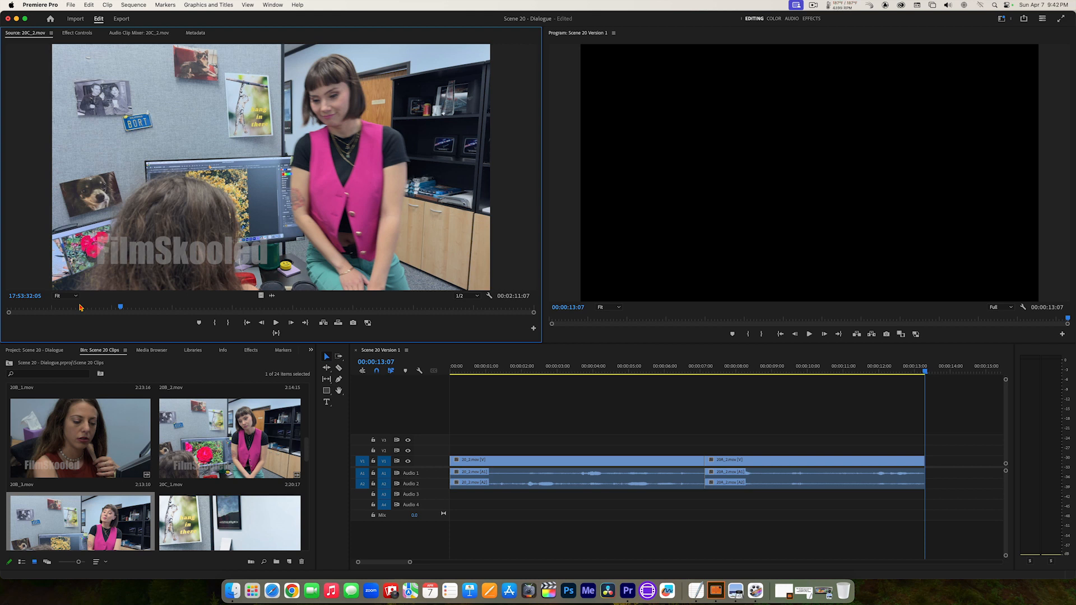
- Shuttle through 20C_2.mov around the woman sitting down and mark its In point at 17:53:30:21
key(j)
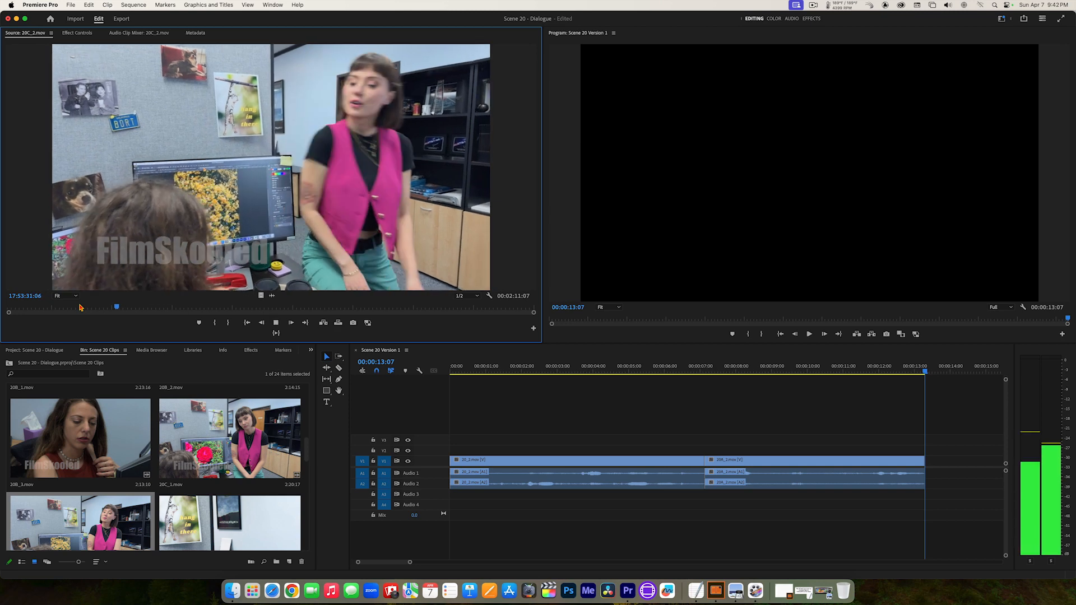
key(k)
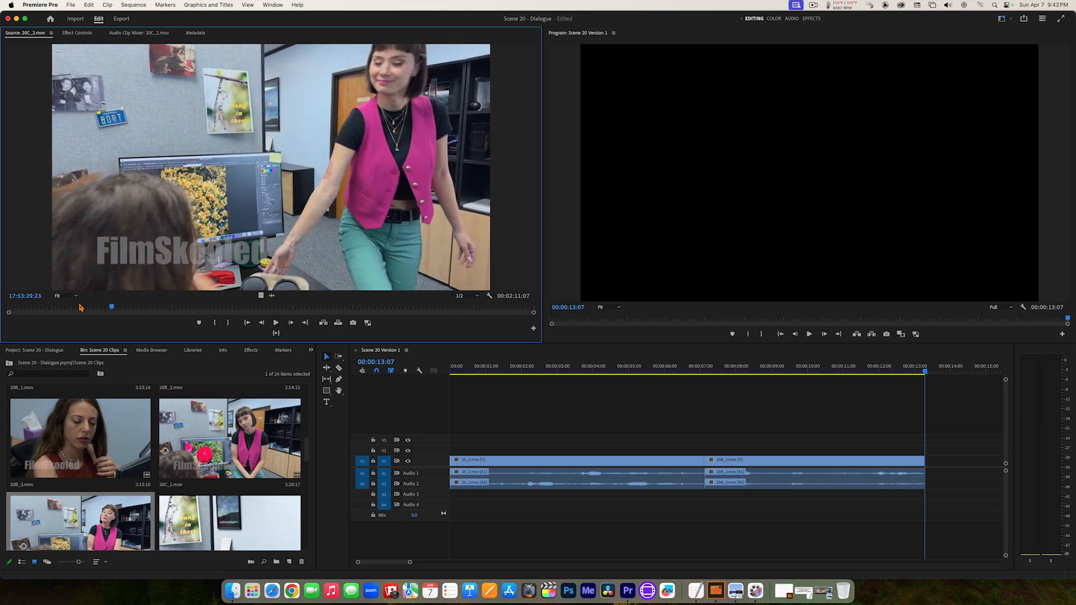
key(l)
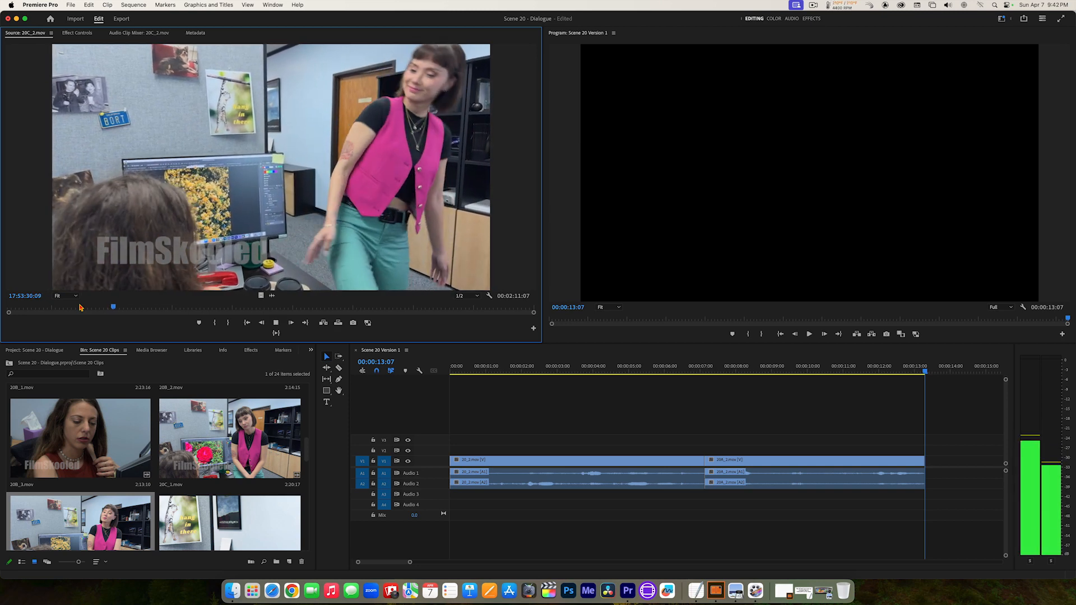
key(k)
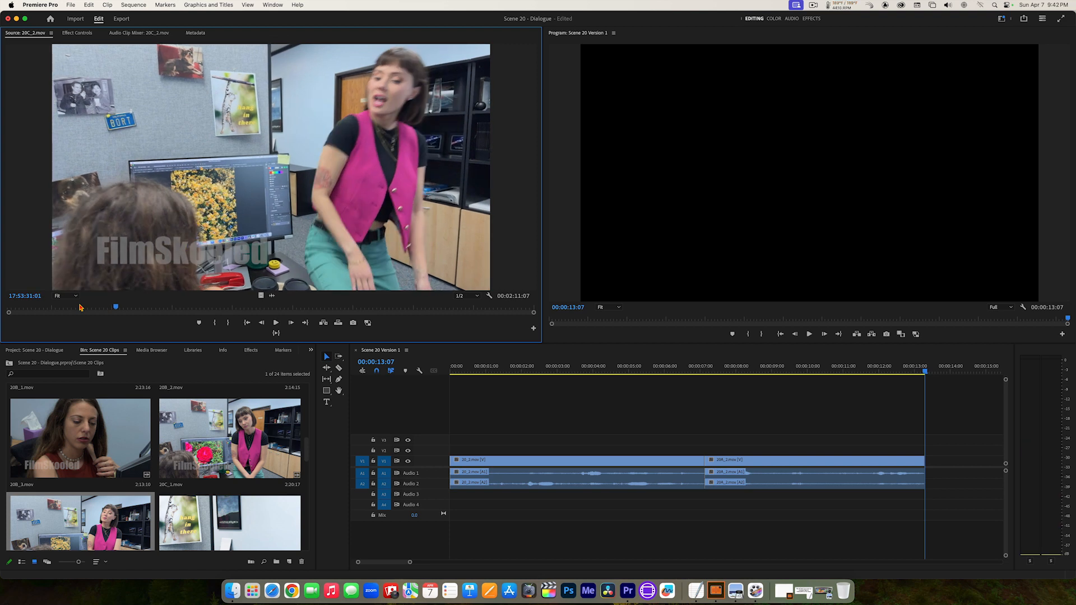
key(j)
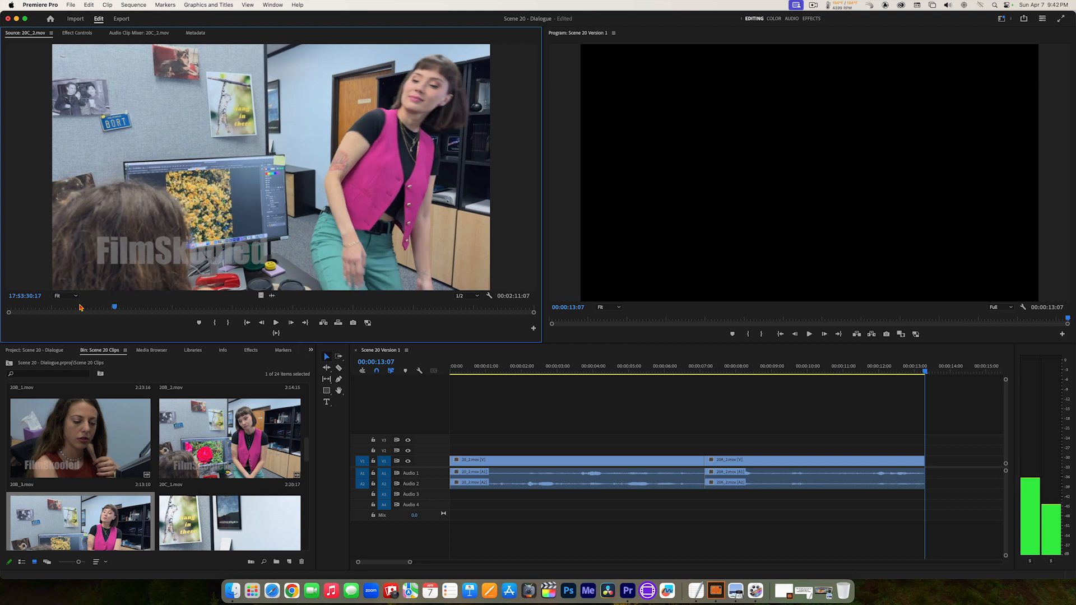
key(k+l)
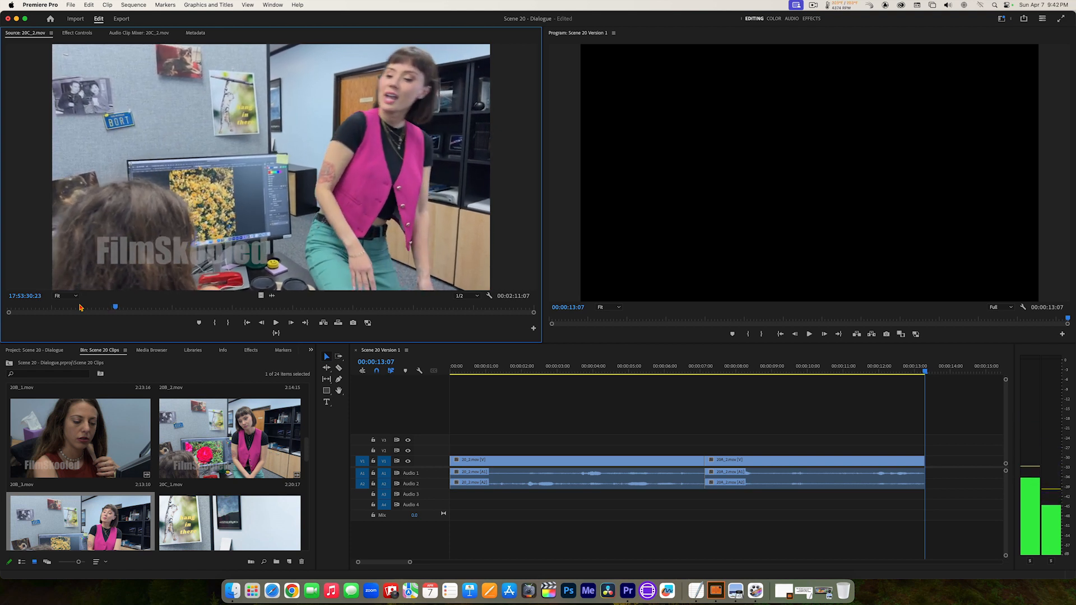
key(Left)
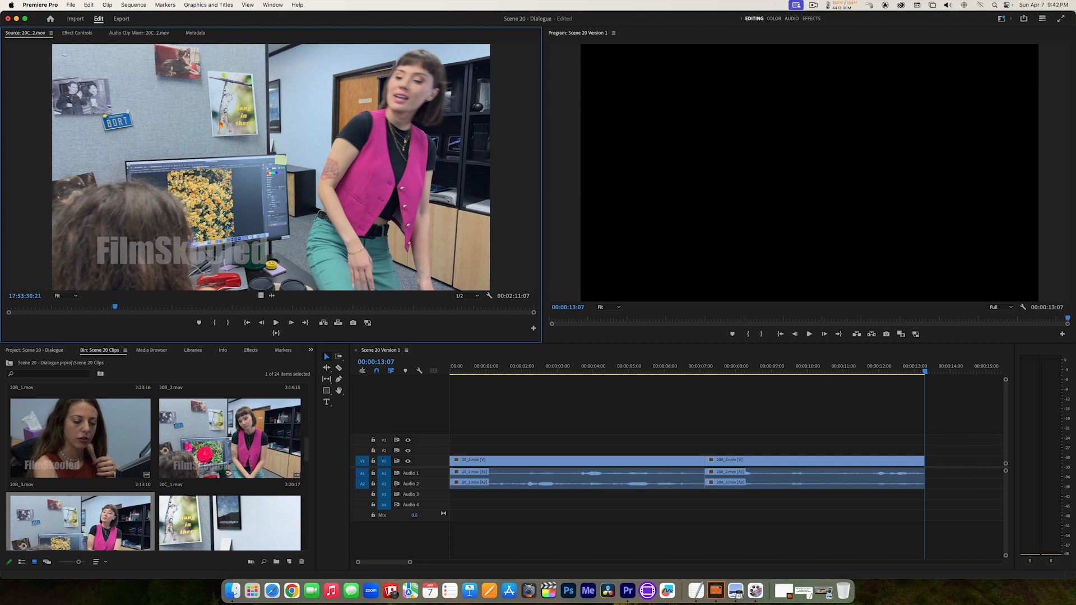
key(i)
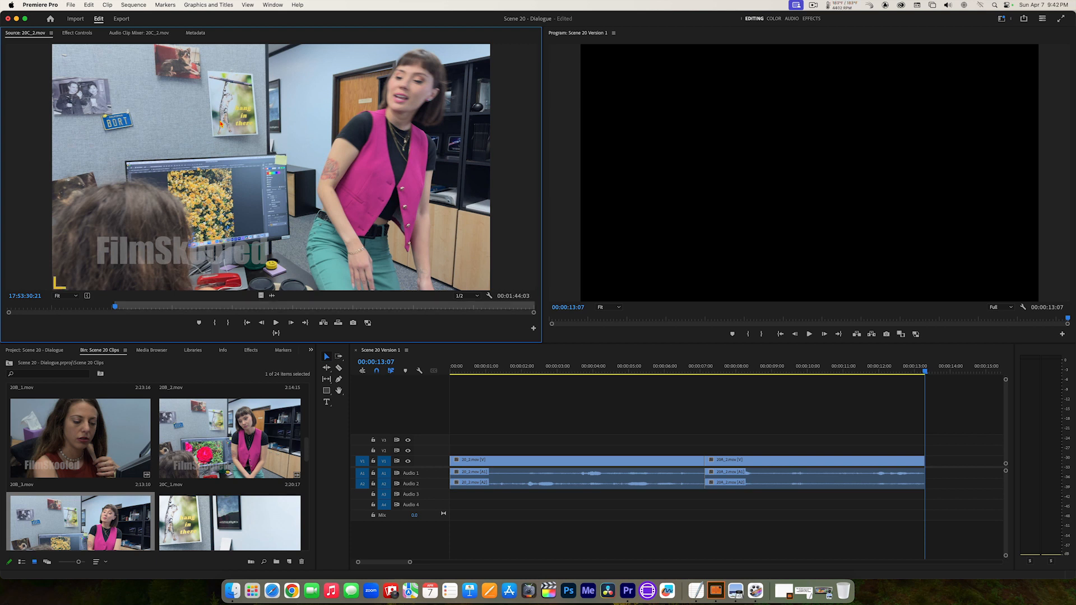
- Mark the Out point of 20C_2.mov at 17:53:32:03 and preview the range from In to Out
key(space)
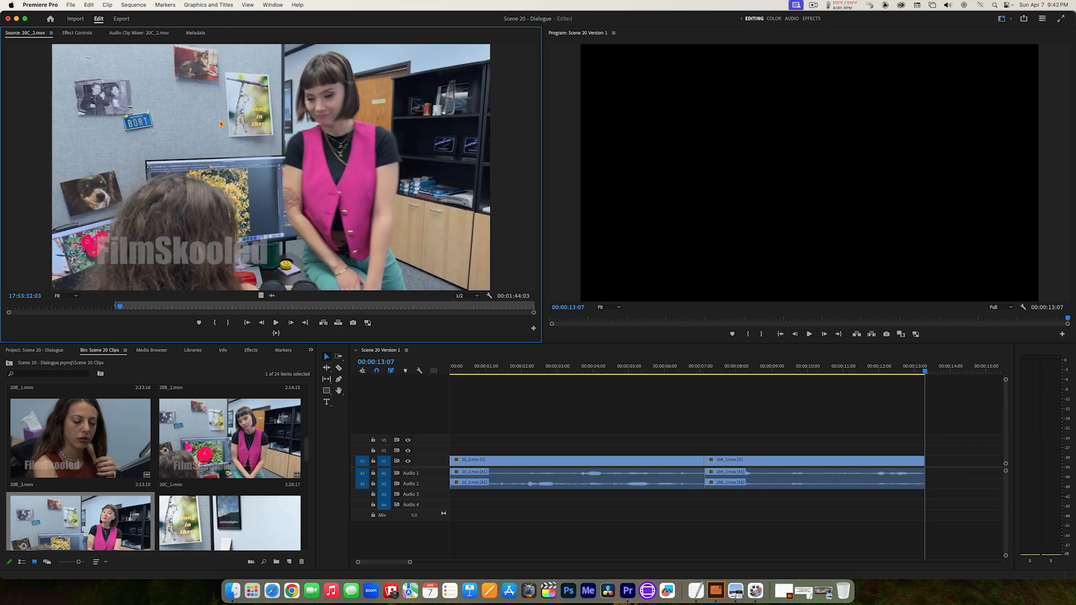
key(o)
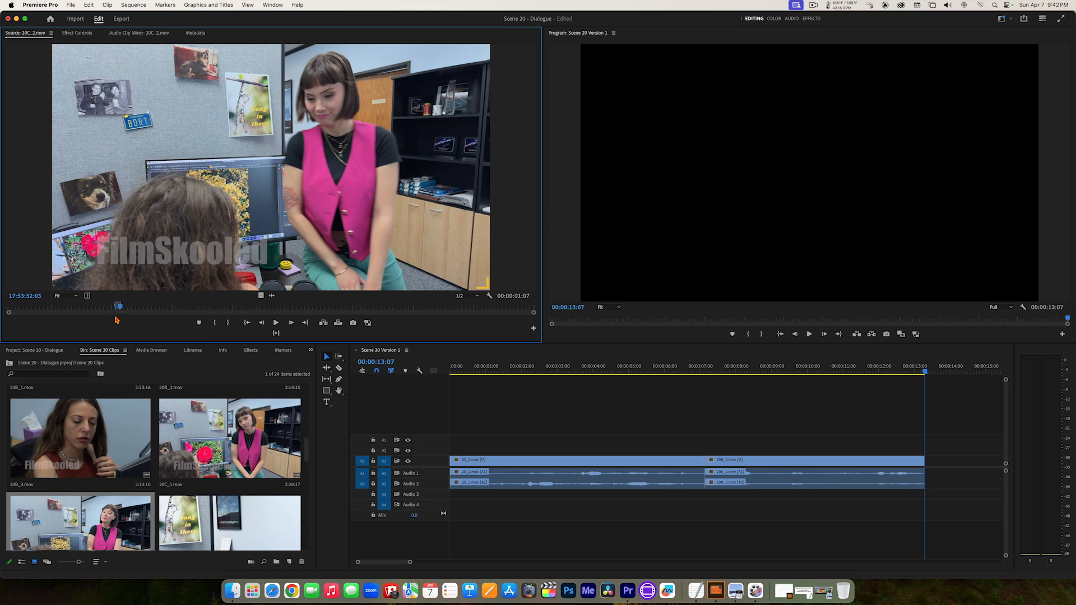
click(276, 334)
drag(298, 168, 932, 467)
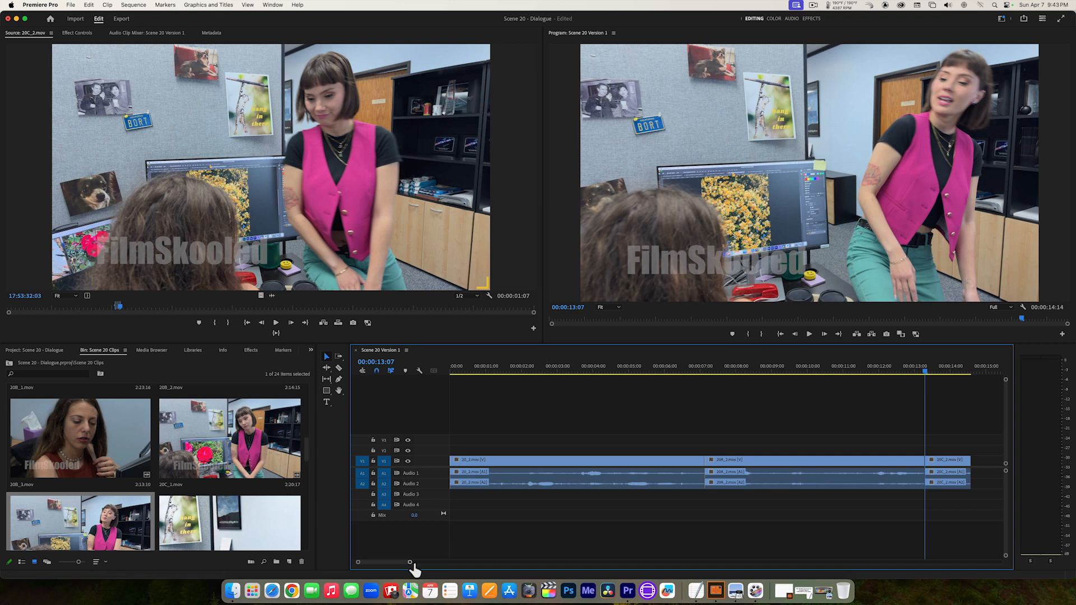
drag(414, 567, 420, 569)
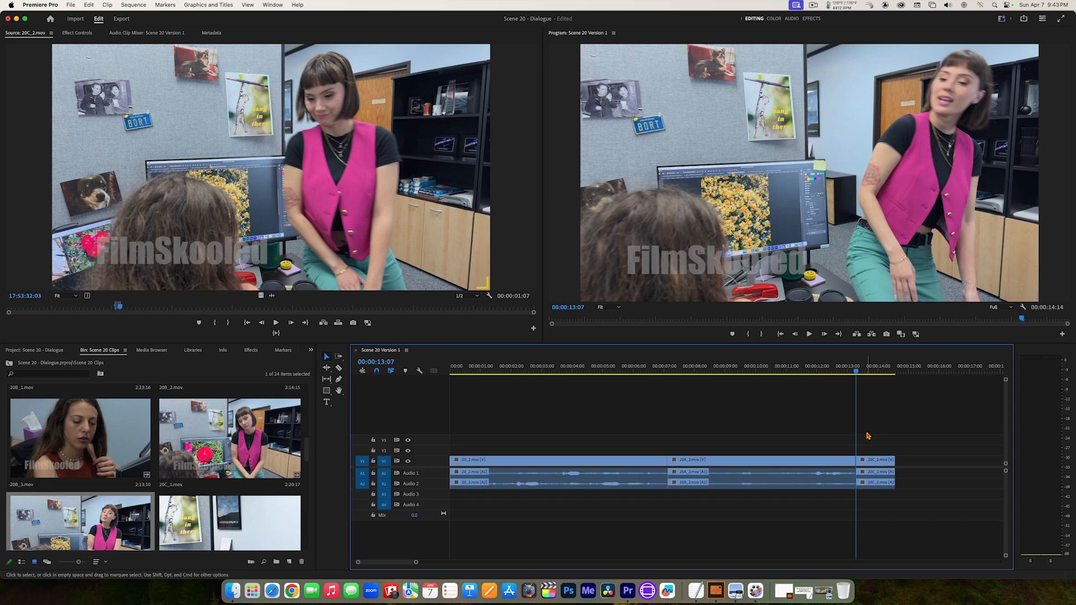
key(Delete)
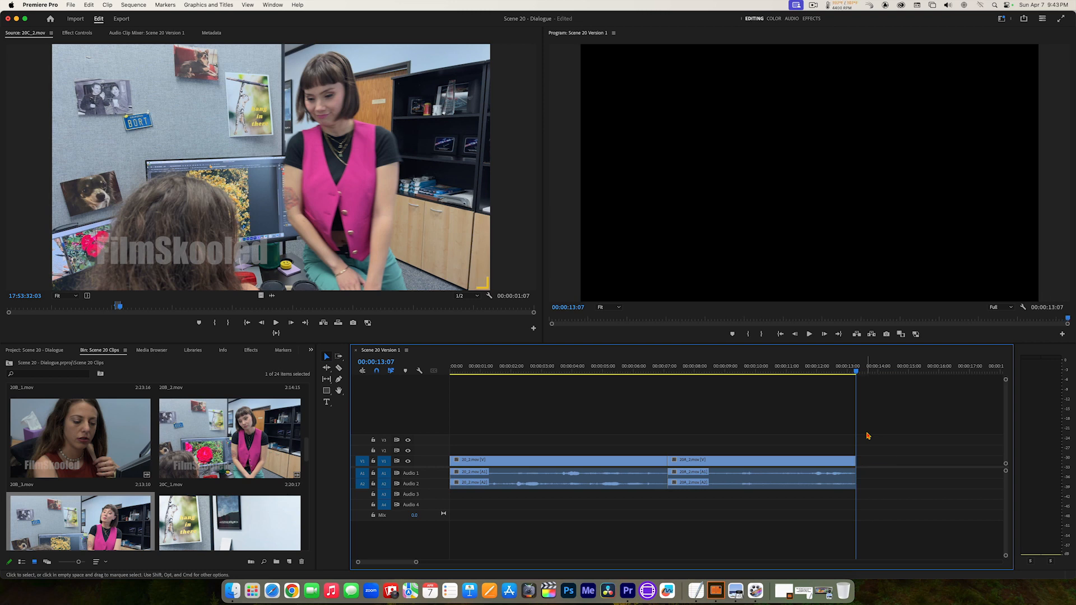
drag(321, 193, 916, 460)
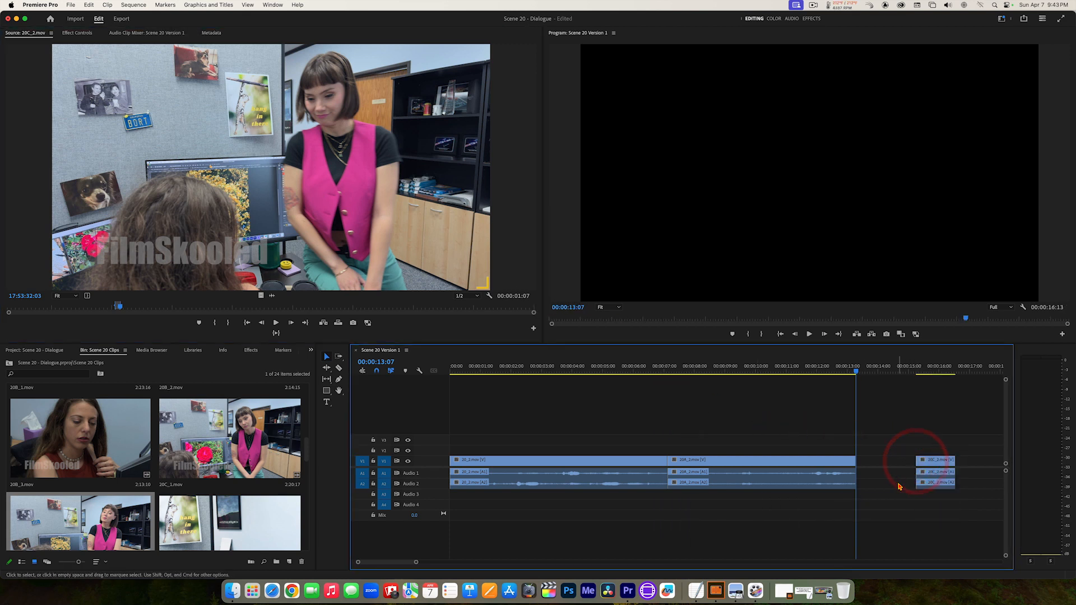
click(936, 461)
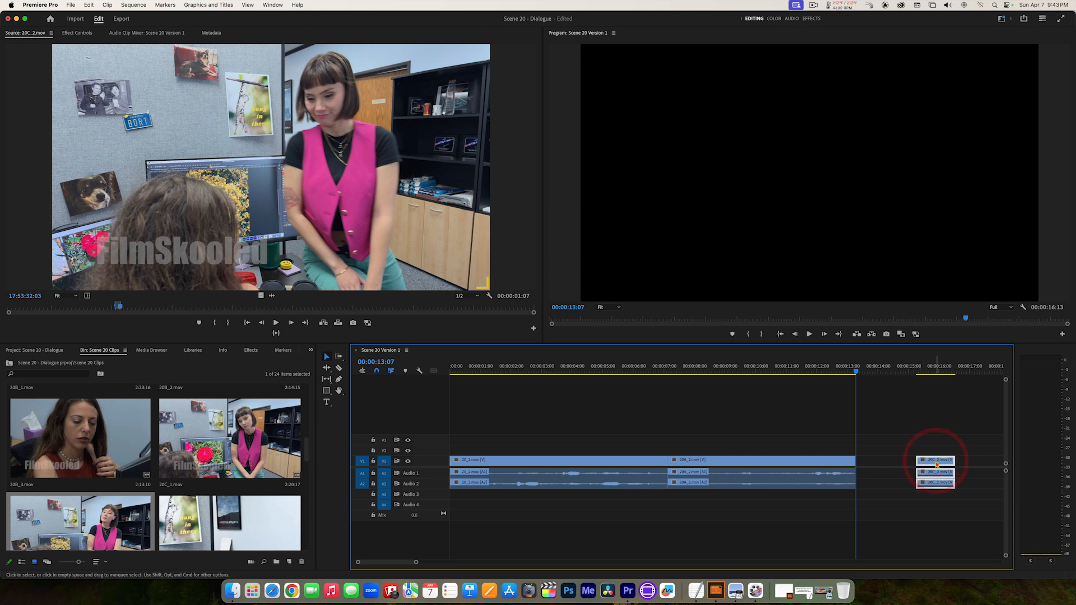
key(Delete)
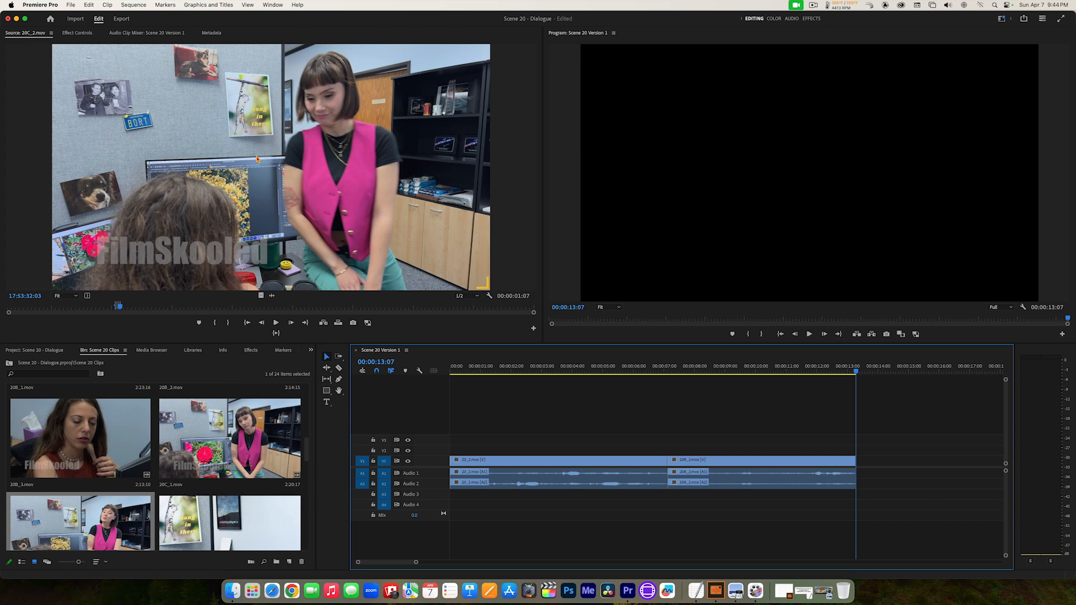
- Add the marked 20C_2.mov range directly after the last clip at 00:00:13:07 and play the sequence from its start
drag(257, 160, 861, 471)
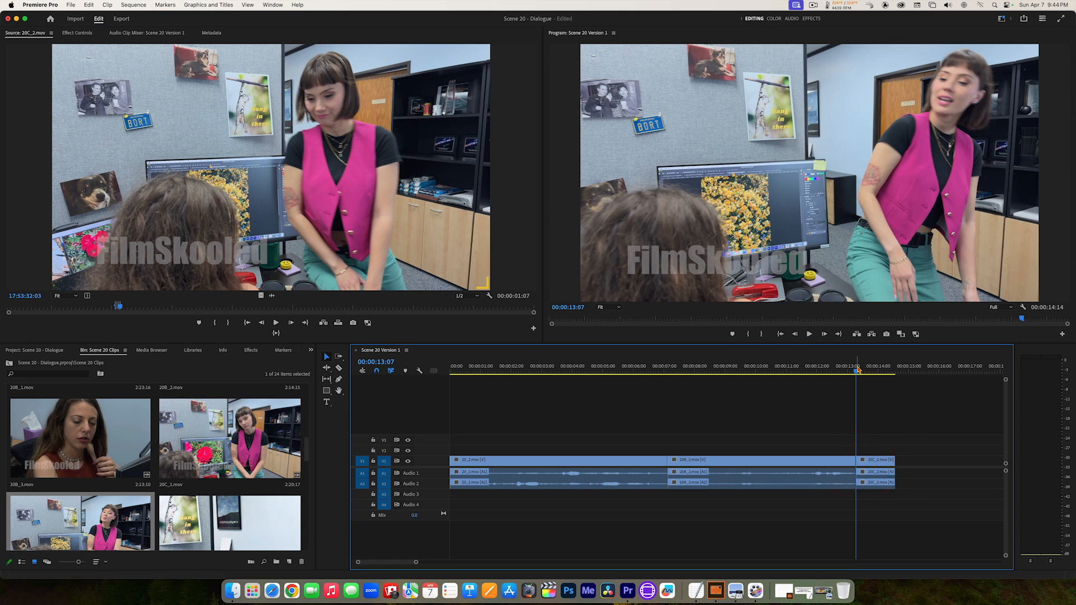
drag(858, 369, 408, 374)
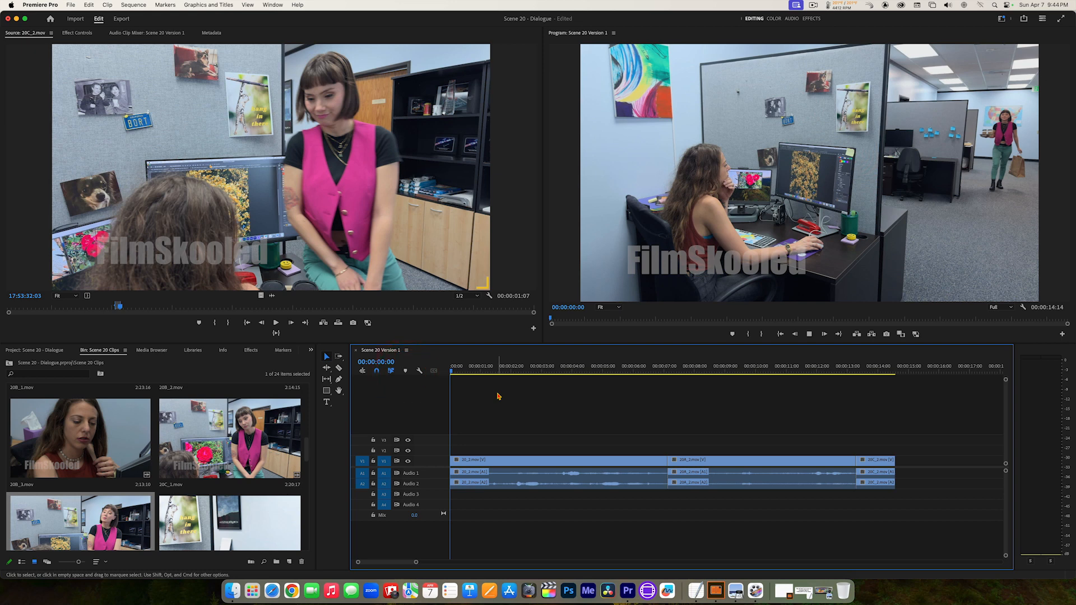
key(space)
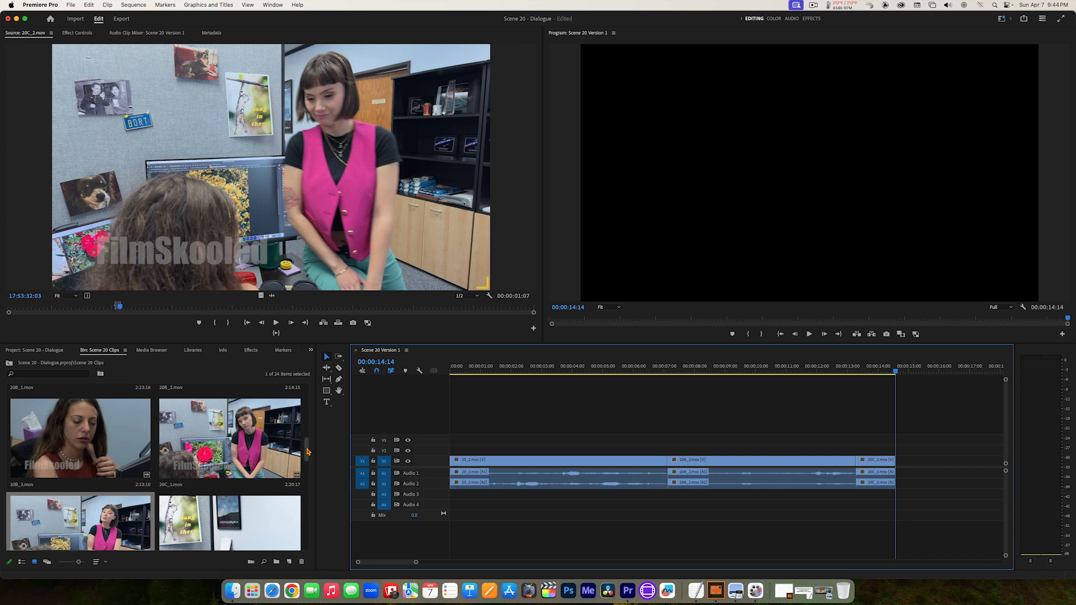
- Open 20A_2.mov from the bin and play it from 17:23:21:04 to about 17:23:29:09, where the seated woman reaches forward
drag(307, 451, 307, 419)
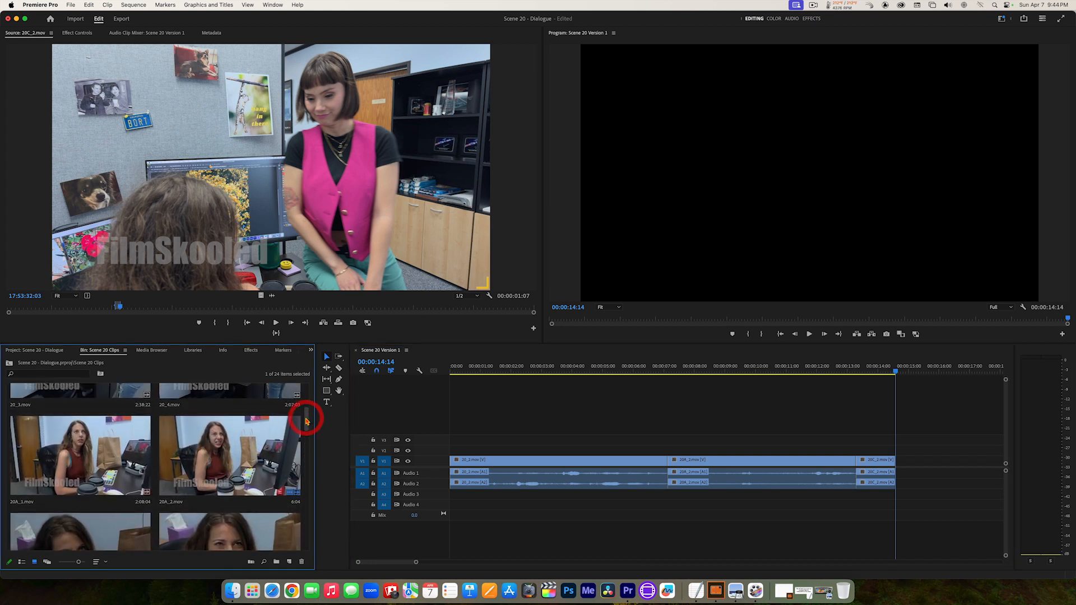
double_click(201, 456)
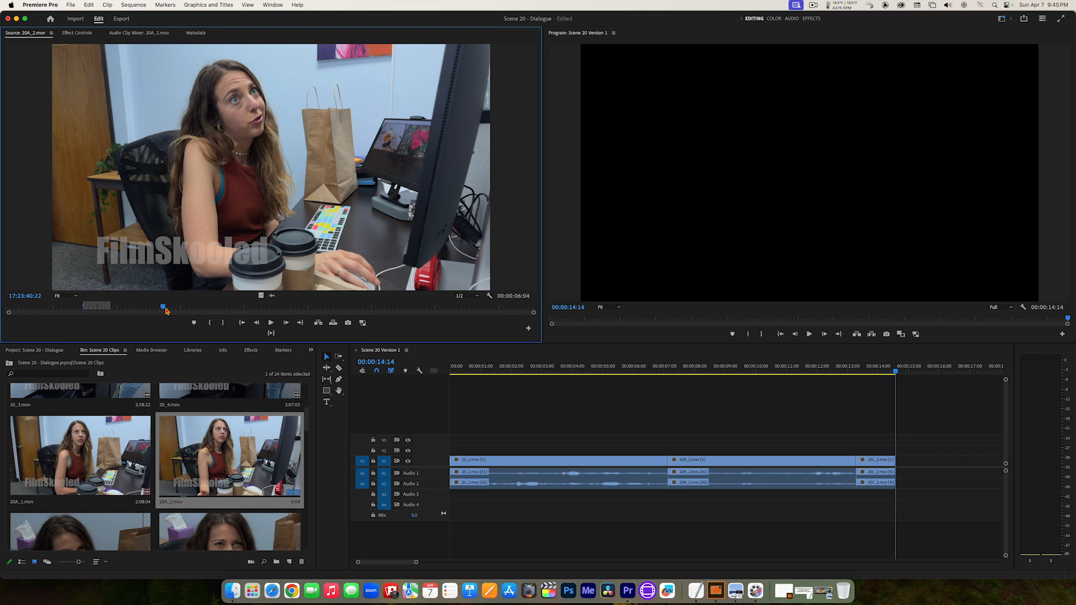
drag(163, 310, 79, 311)
click(80, 311)
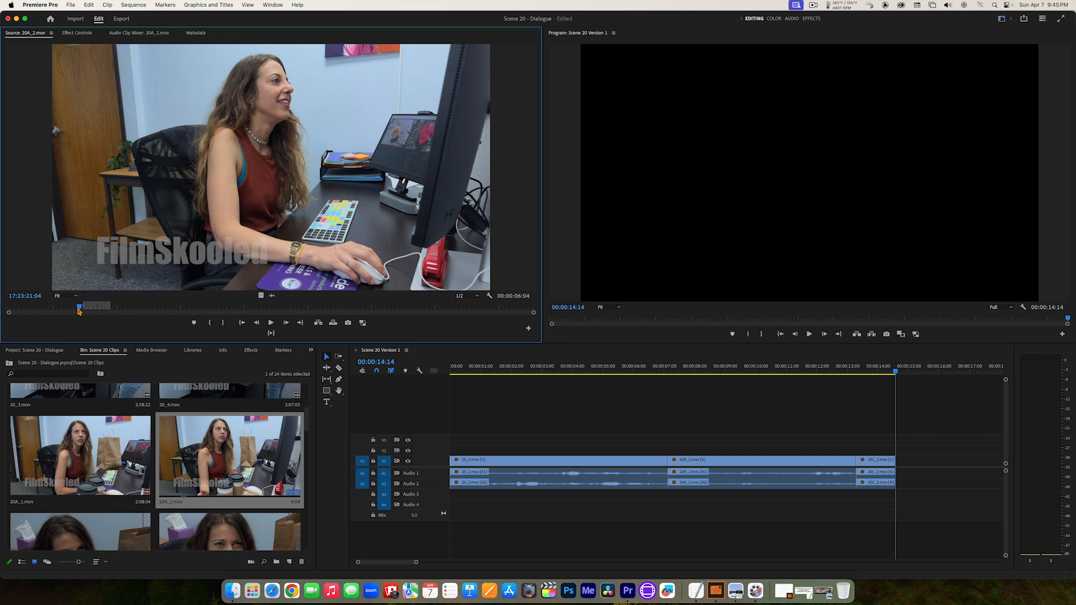
key(space)
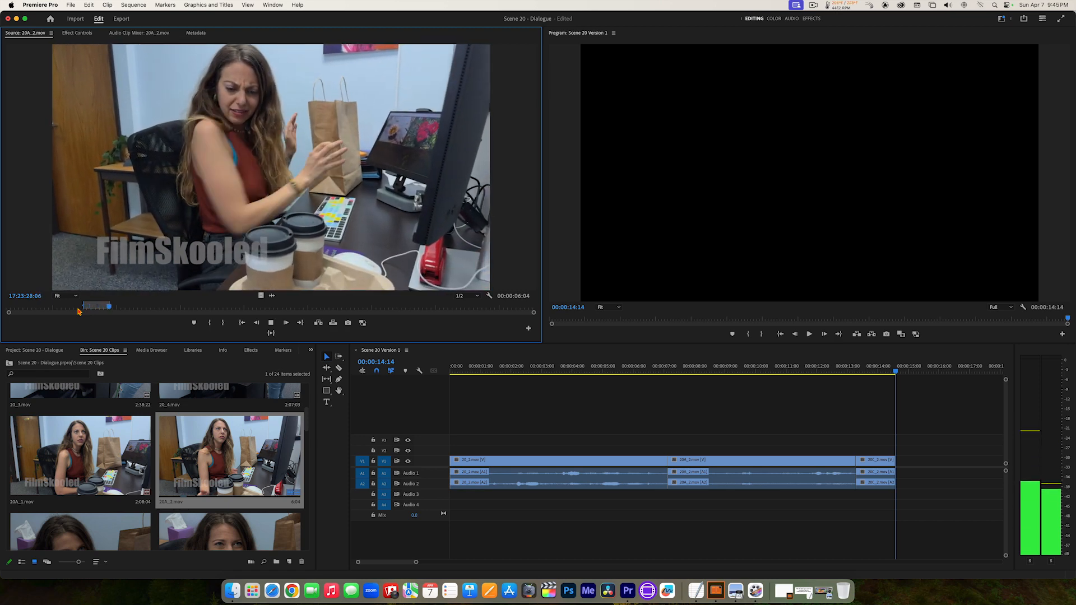
key(space)
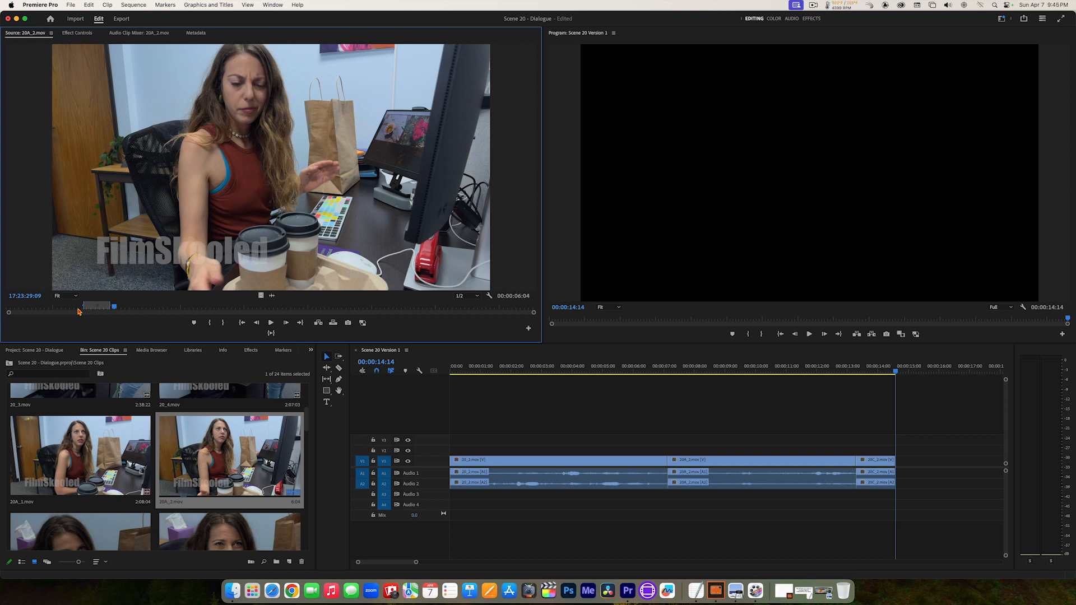
- Step back through 20A_2.mov frame by frame and mark a new In point at 17:23:29:01
key(Left)
key(Left)
key(Left)
key(Left)
key(Left)
key(Left)
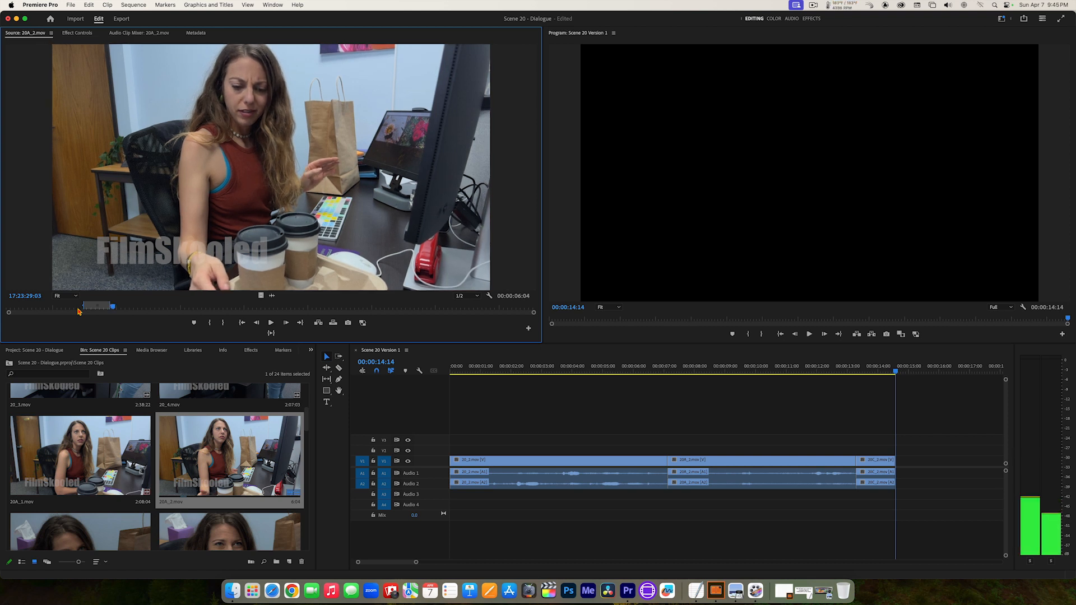
key(Left)
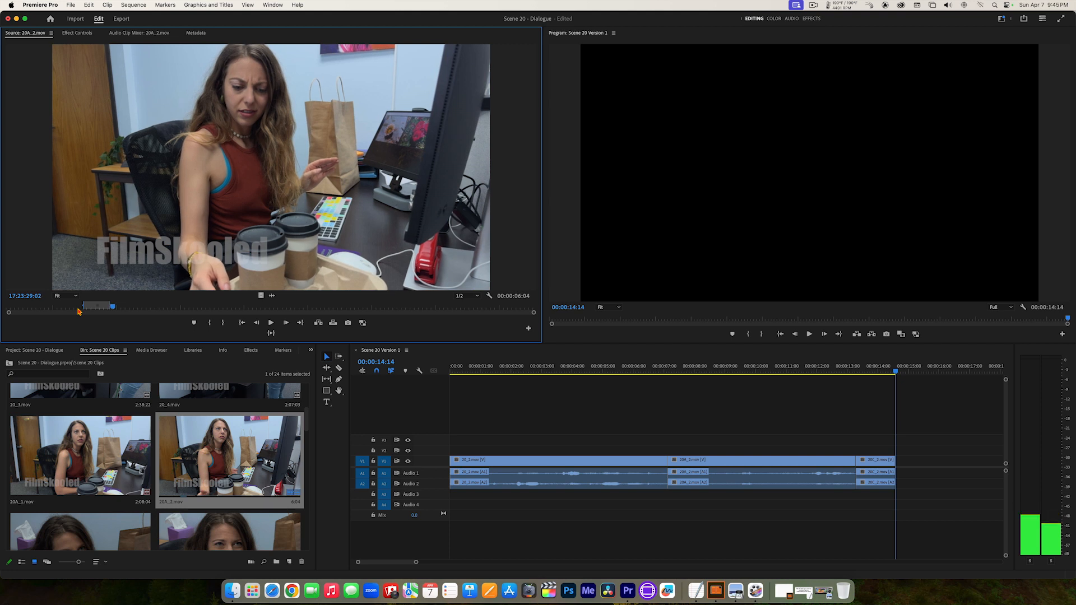
key(Left)
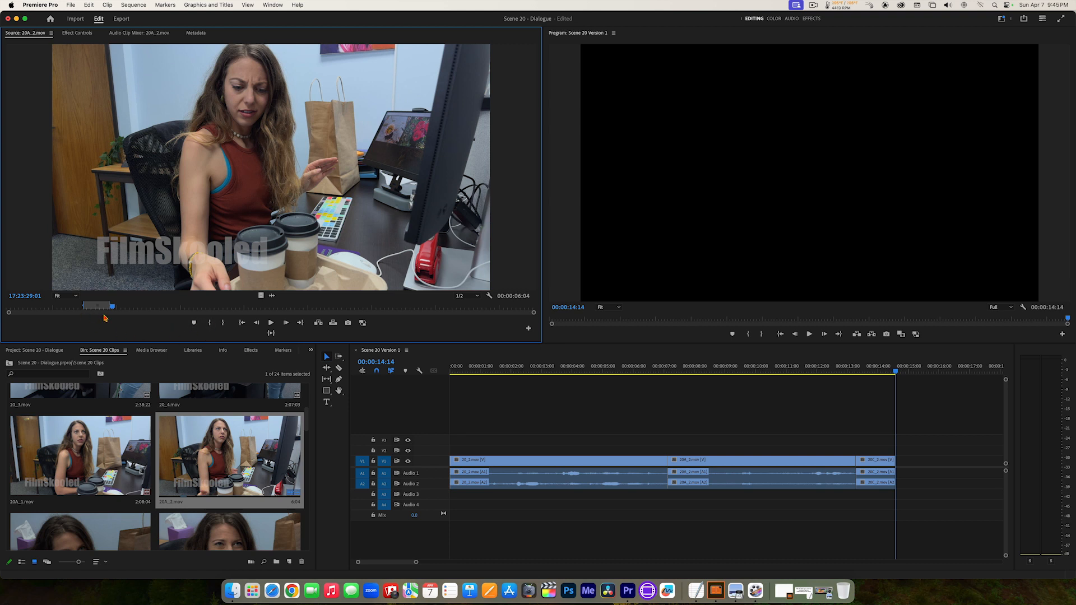
click(210, 324)
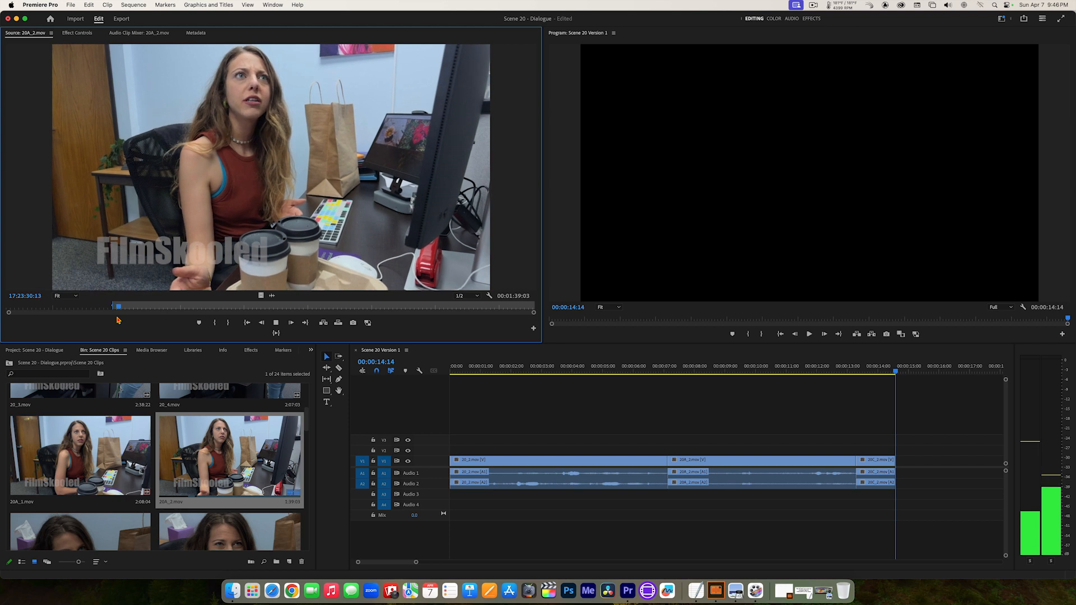
- Mark the Out point of 20A_2.mov at 17:23:30:11, where the seated woman looks up, and preview the marked range
key(space)
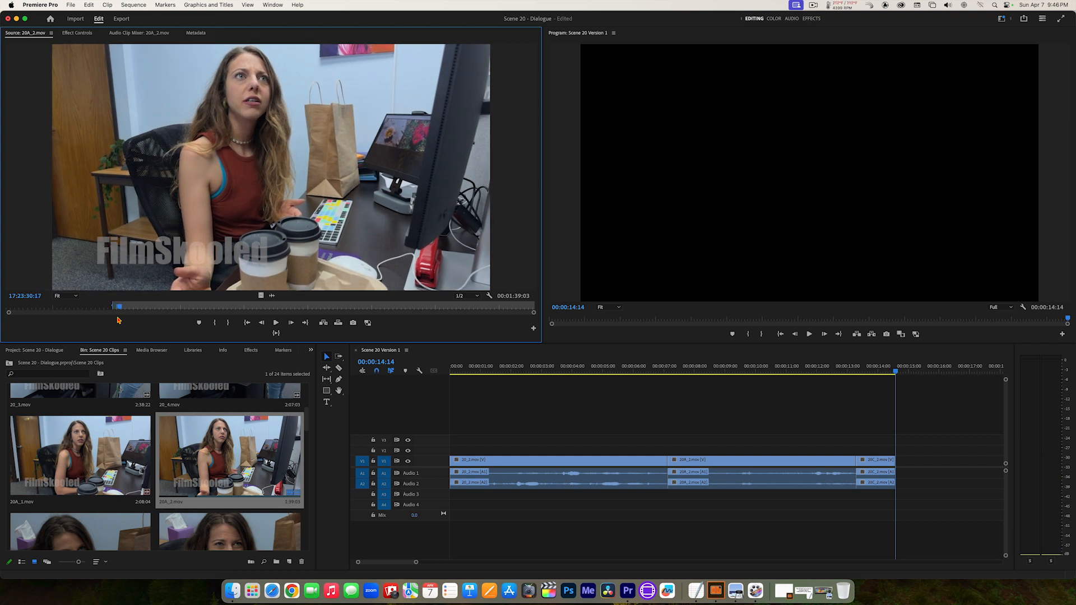
key(space)
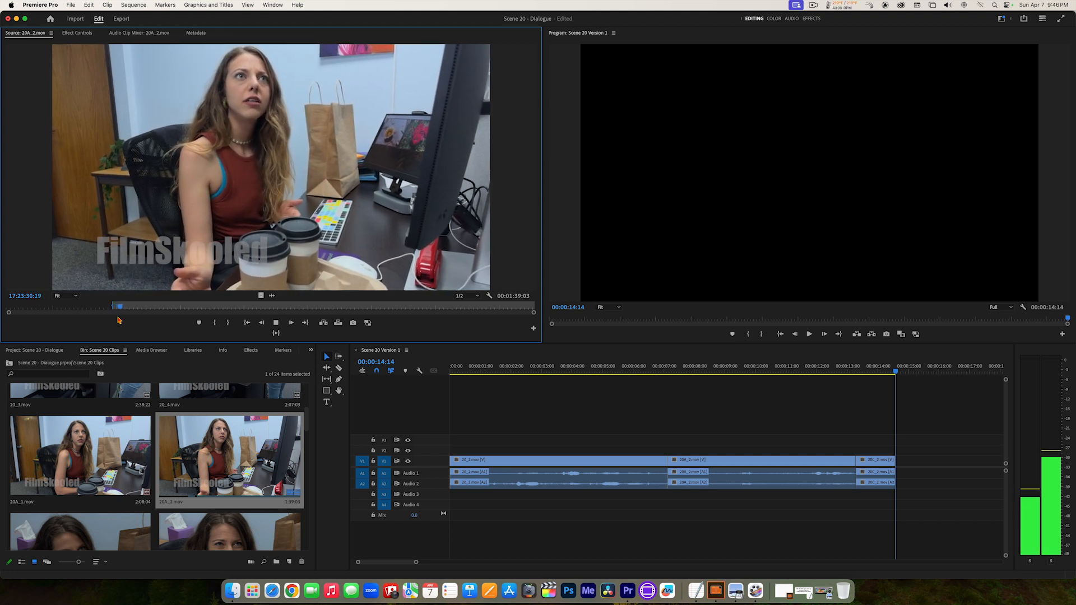
key(space)
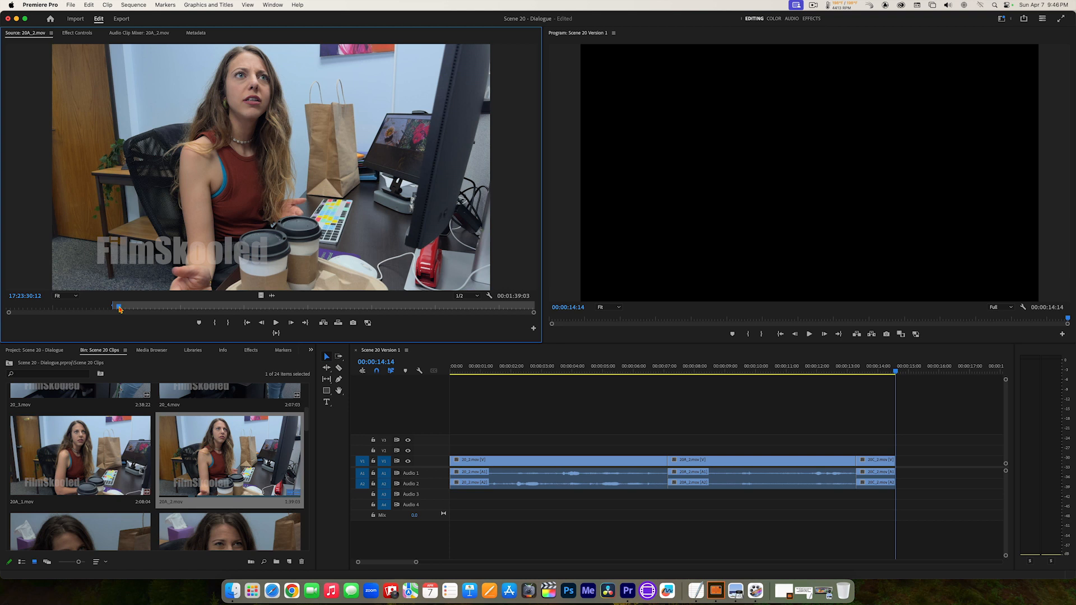
drag(119, 309, 120, 312)
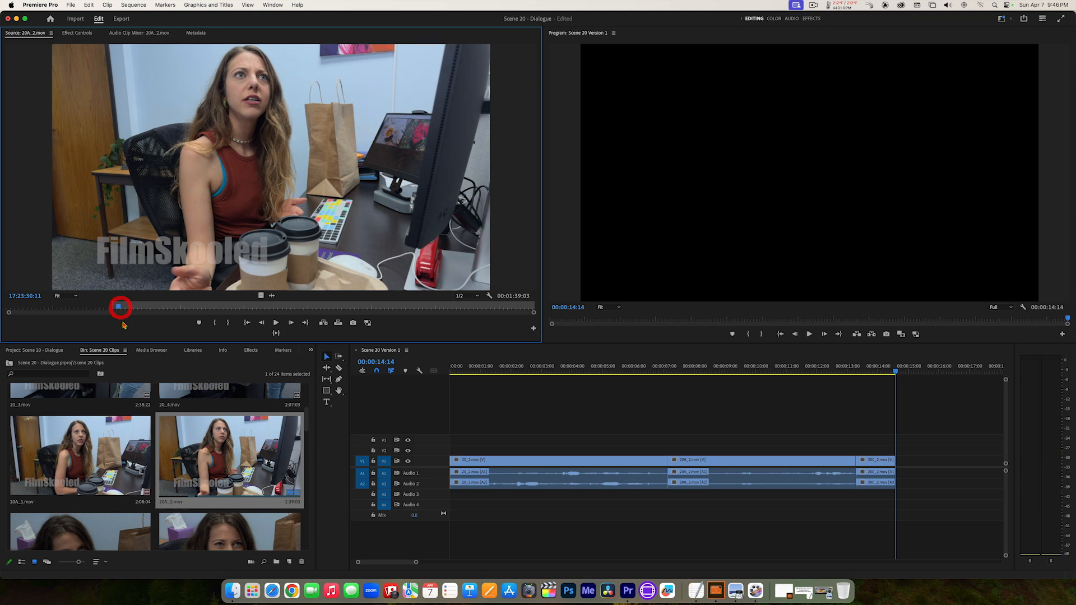
click(228, 325)
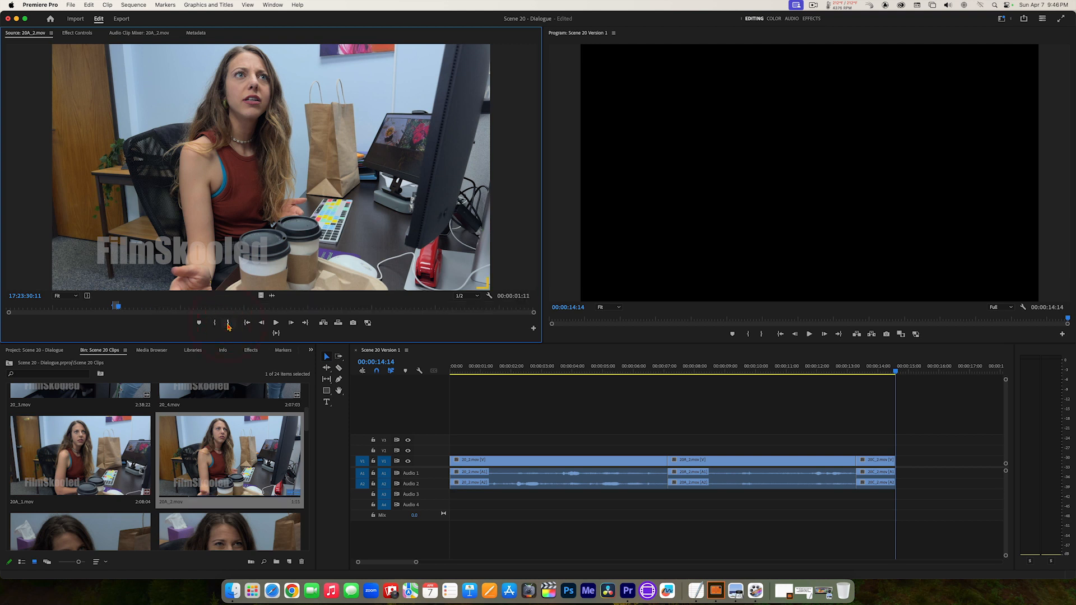
click(276, 334)
- Add the marked 20A_2.mov range after the last clip at 00:00:14:14 and return the playhead to the sequence start
drag(517, 312, 898, 464)
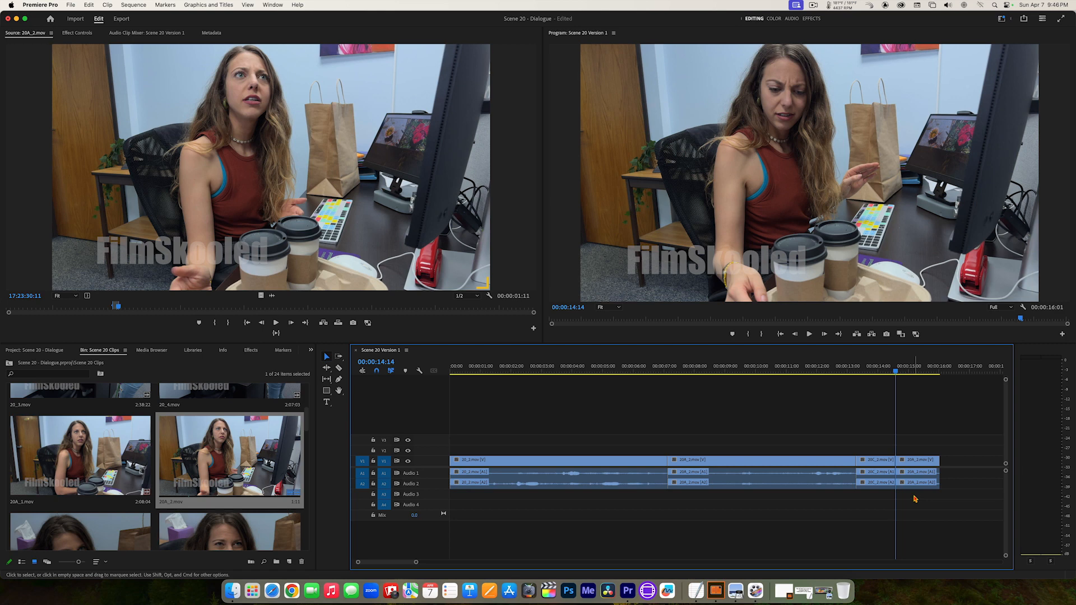
drag(895, 372, 380, 332)
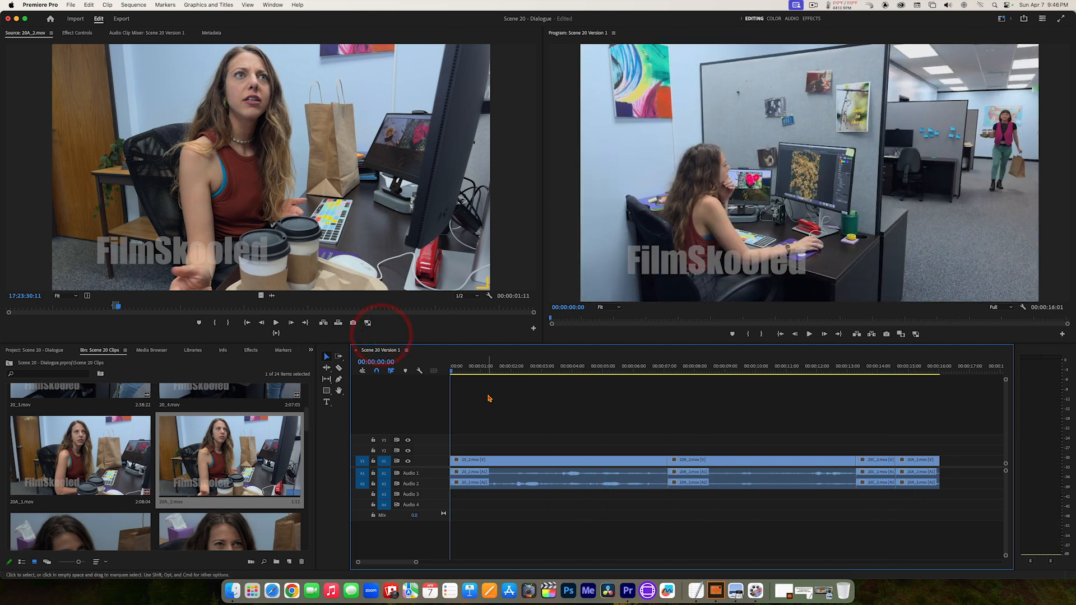
- Play the whole sequence from its start through the end of the last clip
key(space)
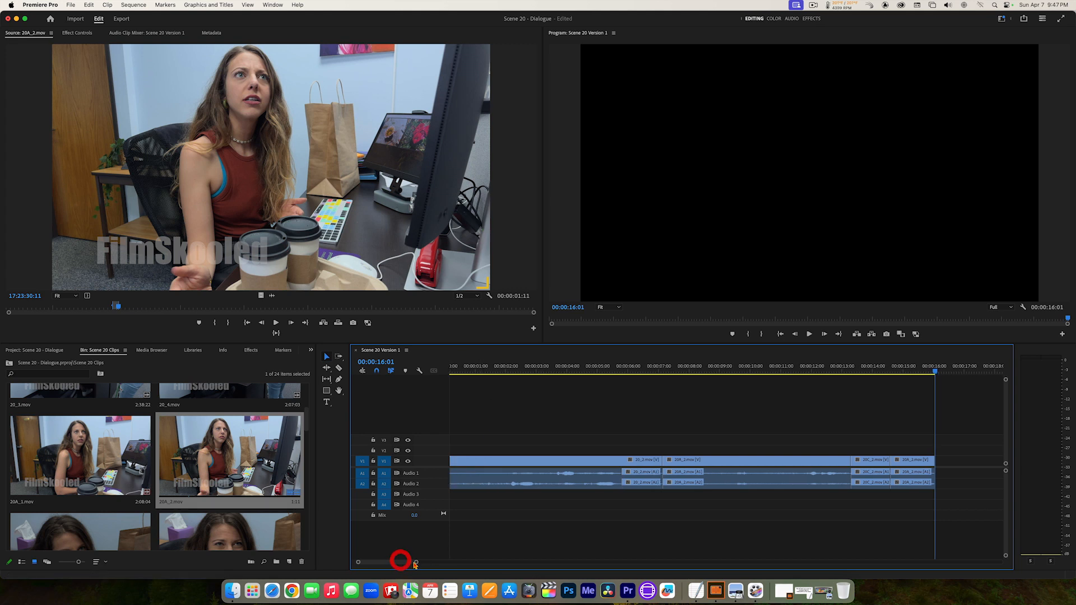
drag(416, 562, 426, 565)
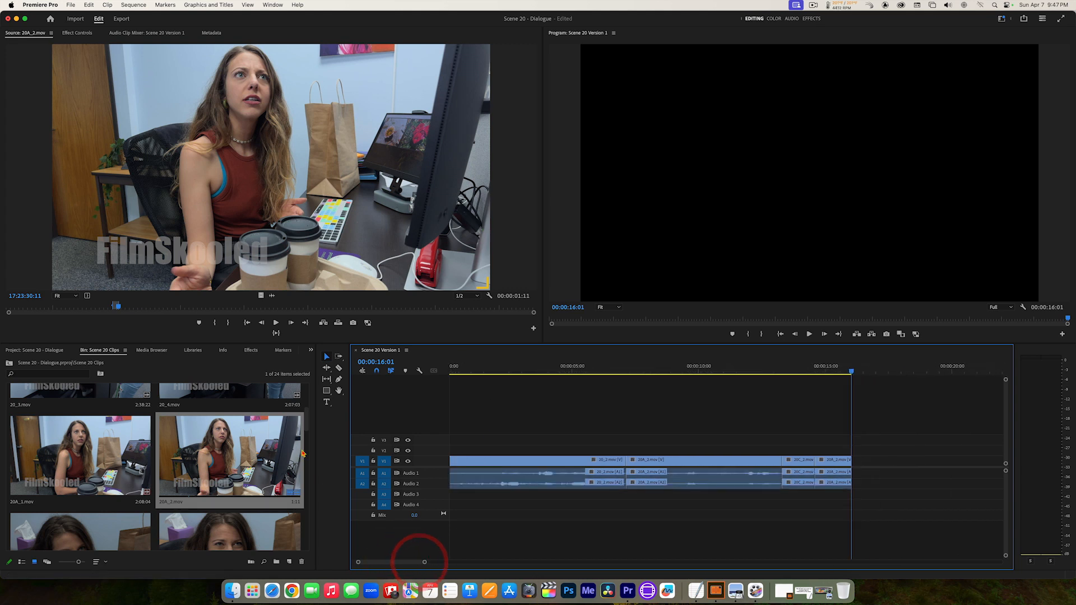
- Open 20C_2.mov from the bin, skim its footage and check its marked In and Out points
drag(307, 425, 311, 449)
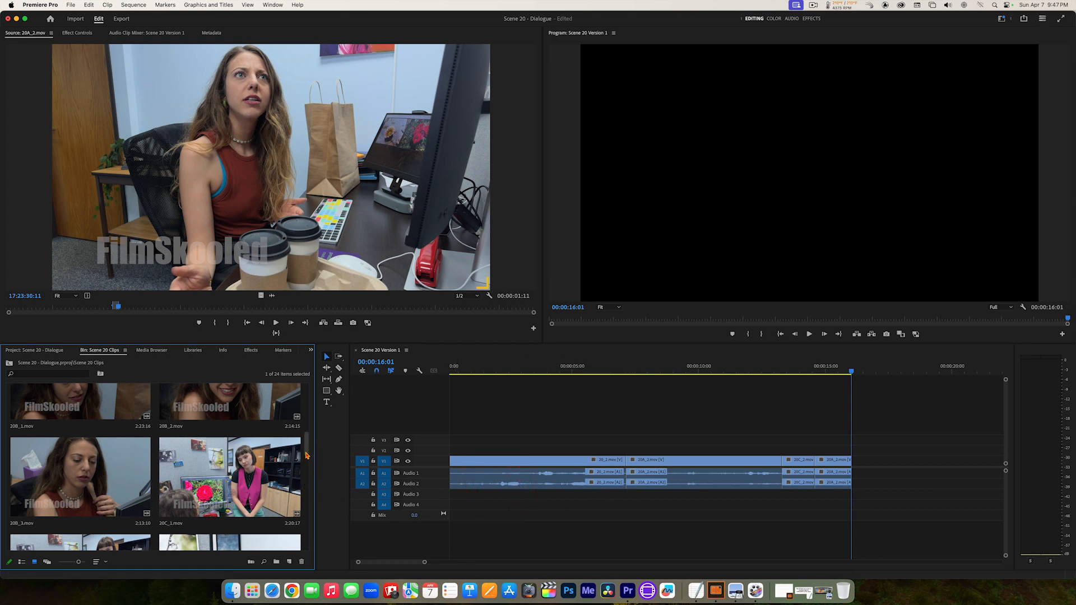
drag(308, 454, 307, 469)
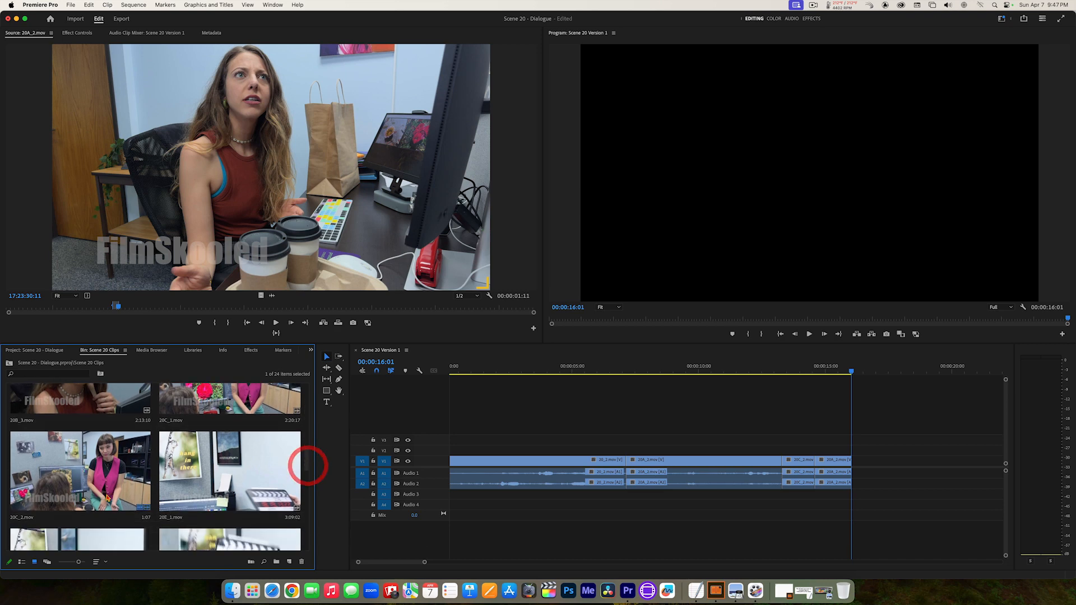
double_click(55, 504)
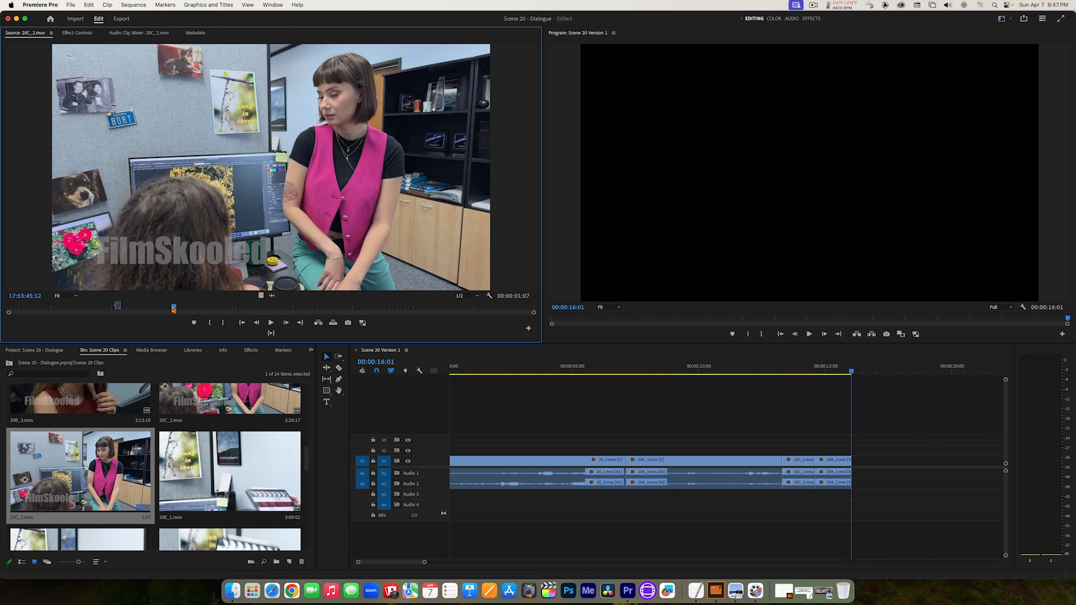
drag(174, 309, 142, 306)
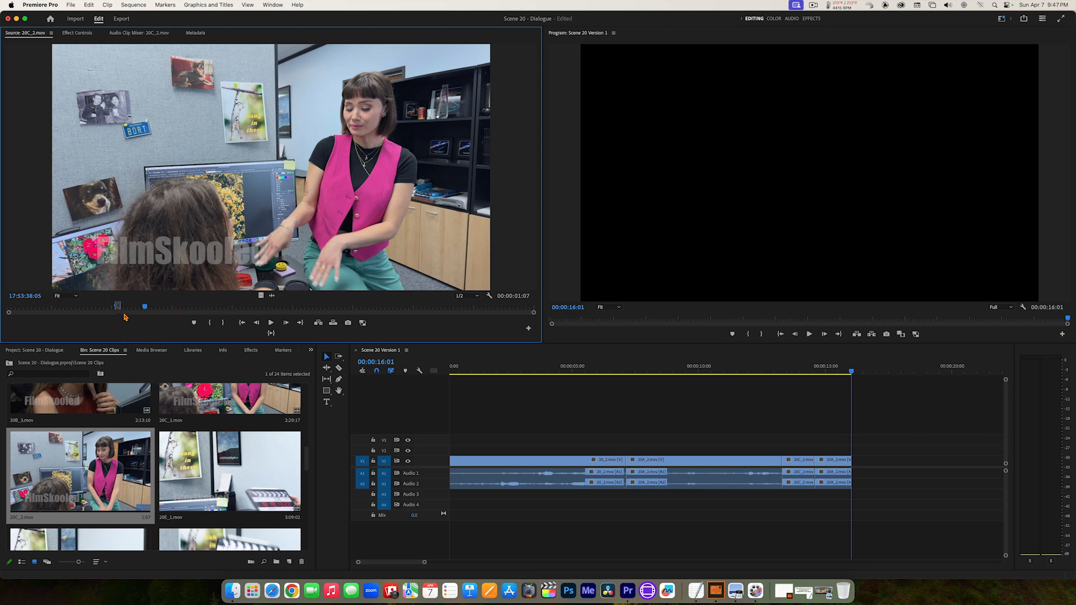
click(242, 326)
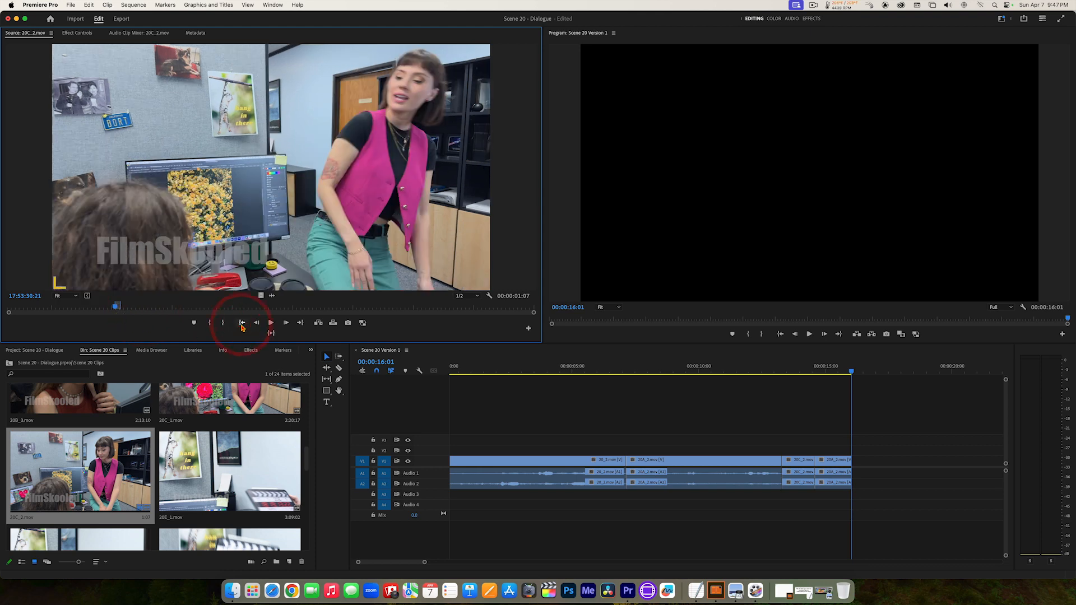
click(301, 324)
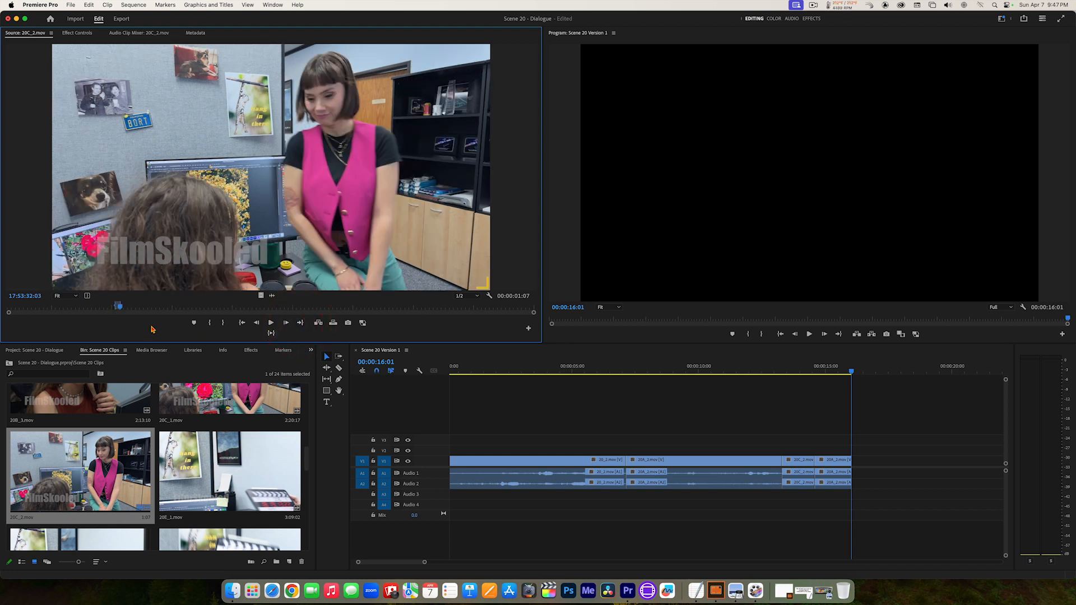
- Mark a new In point in 20C_2.mov at 17:53:33:18 and play on to about 17:53:40:12
key(space)
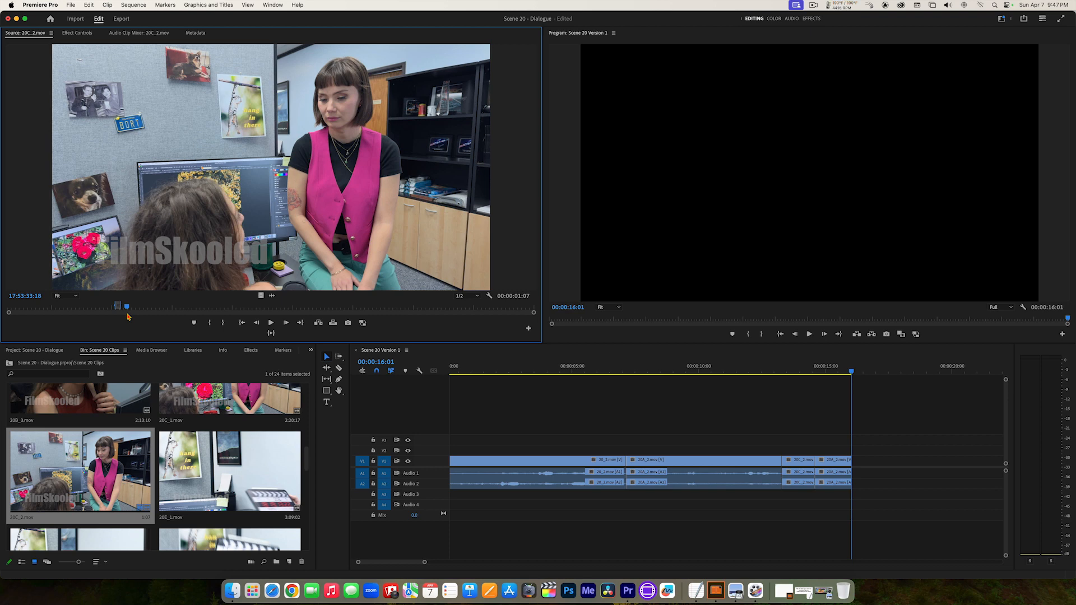
key(i)
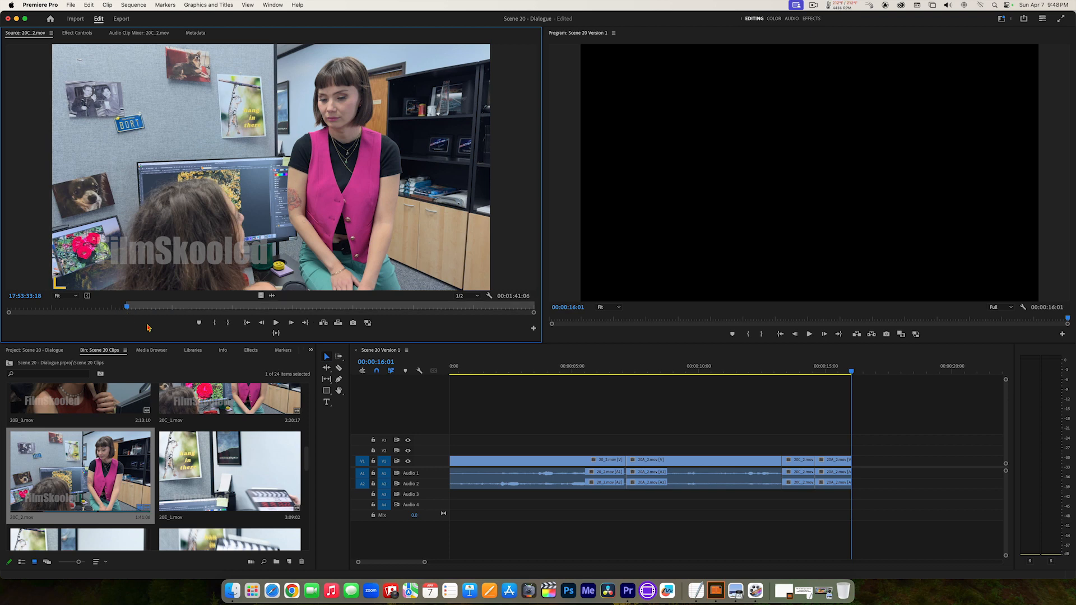
key(space)
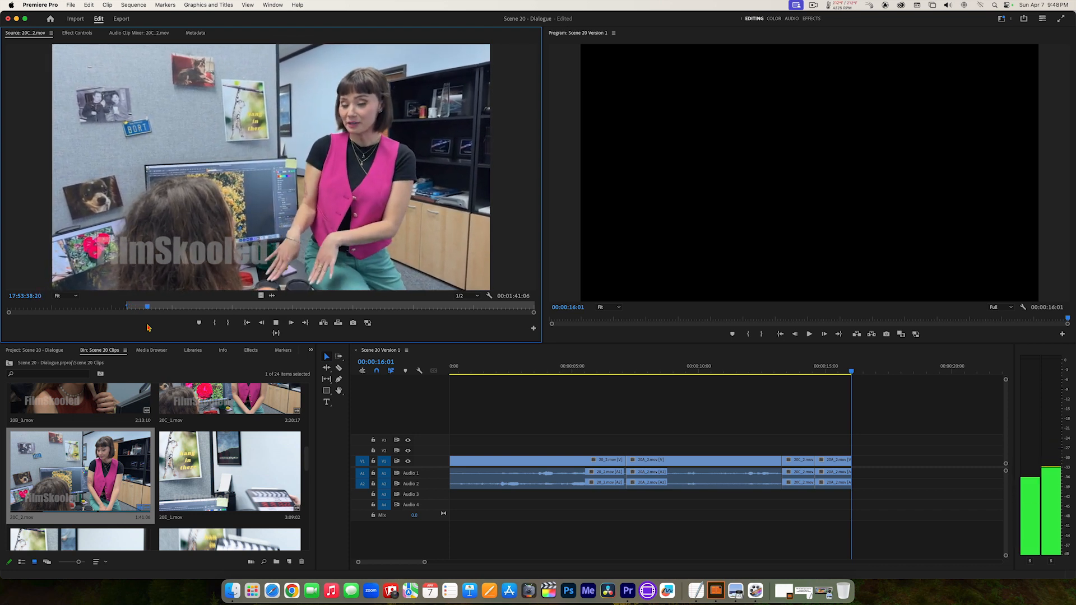
key(space)
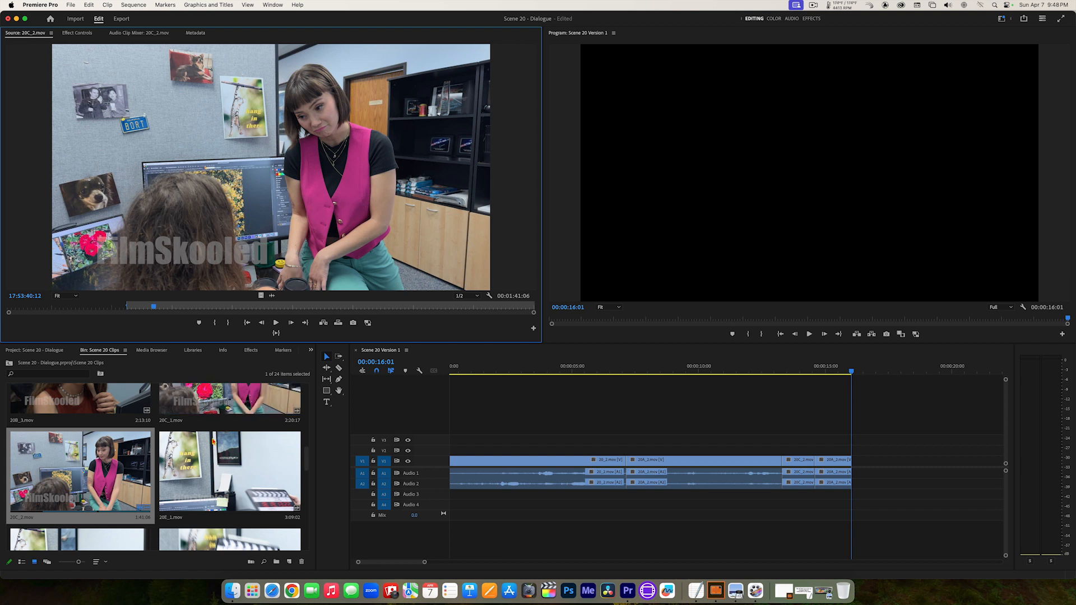
- Open 20C_1.mov from the bin and play it from 17:50:45:00 to about 17:51:00:14
double_click(197, 399)
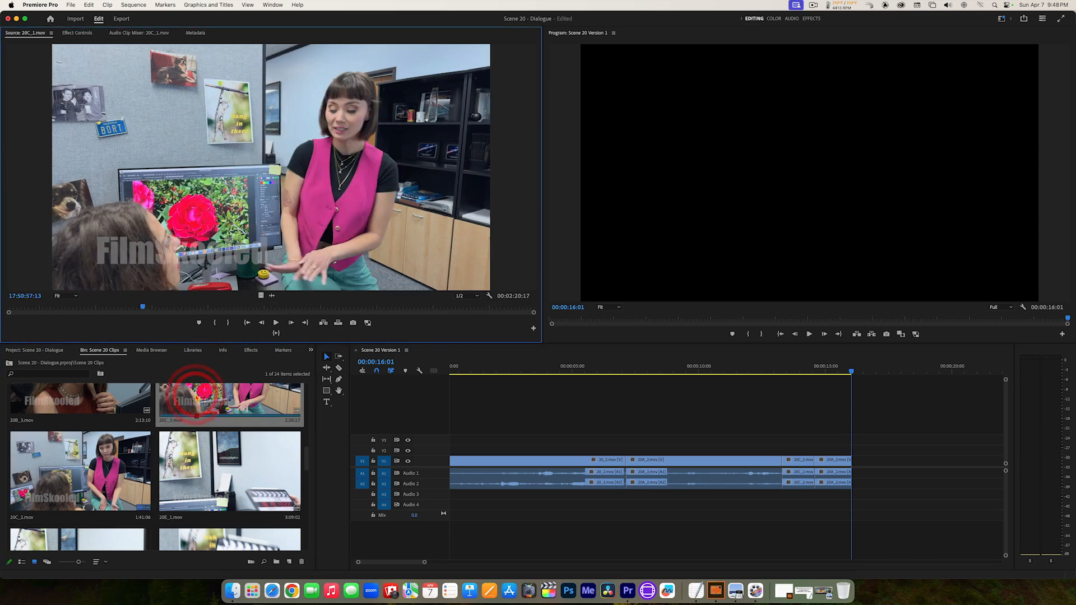
drag(133, 307, 96, 307)
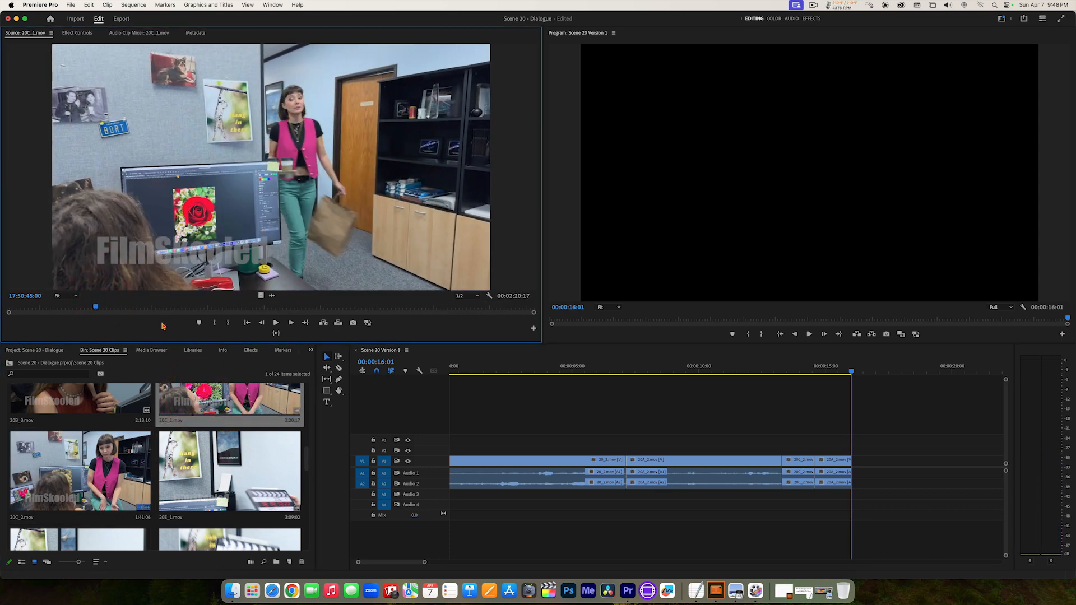
key(space)
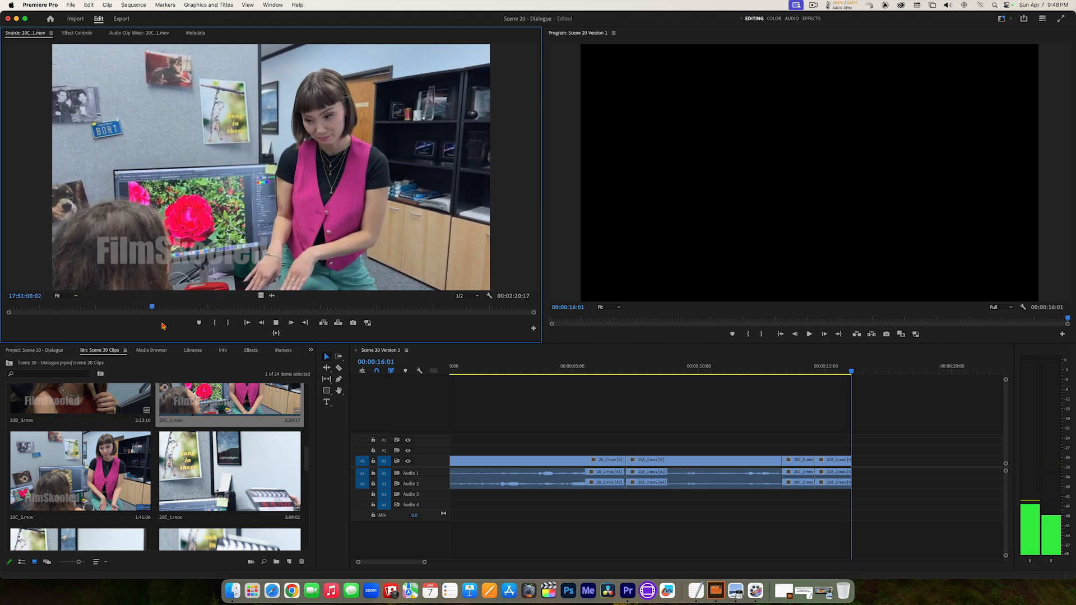
key(space)
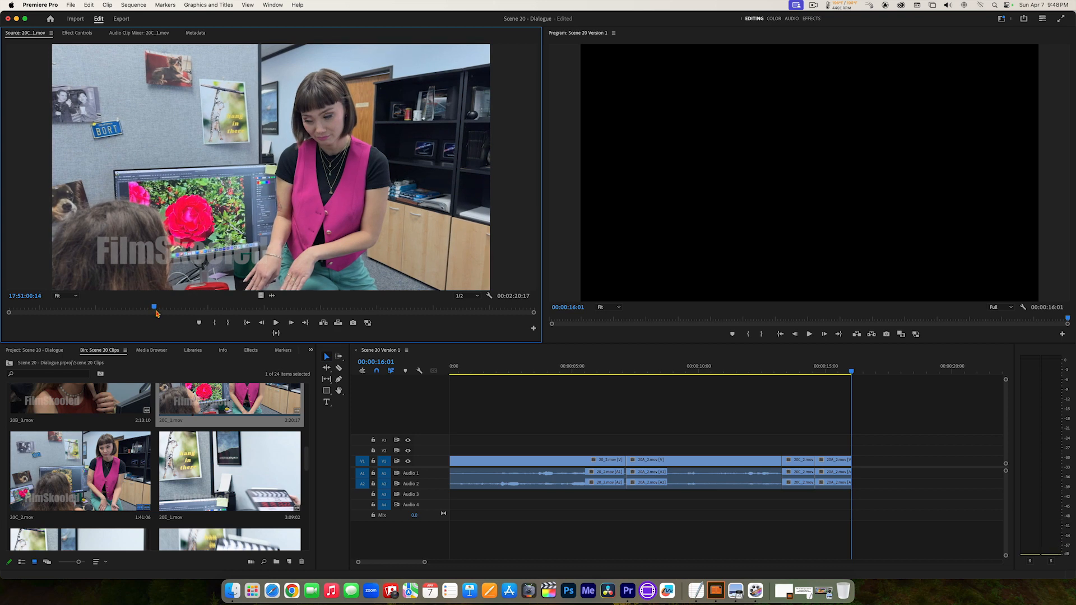
- Go back through 20C_1.mov and mark the In point at 17:50:53:15, where the standing woman sits with hands lowered
drag(153, 309, 114, 313)
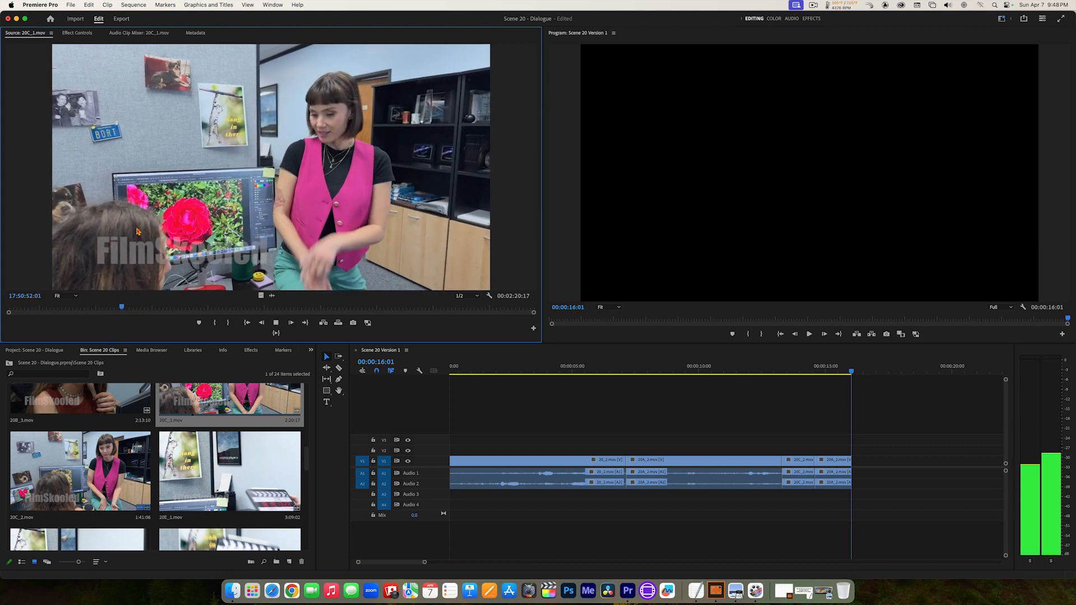
key(space)
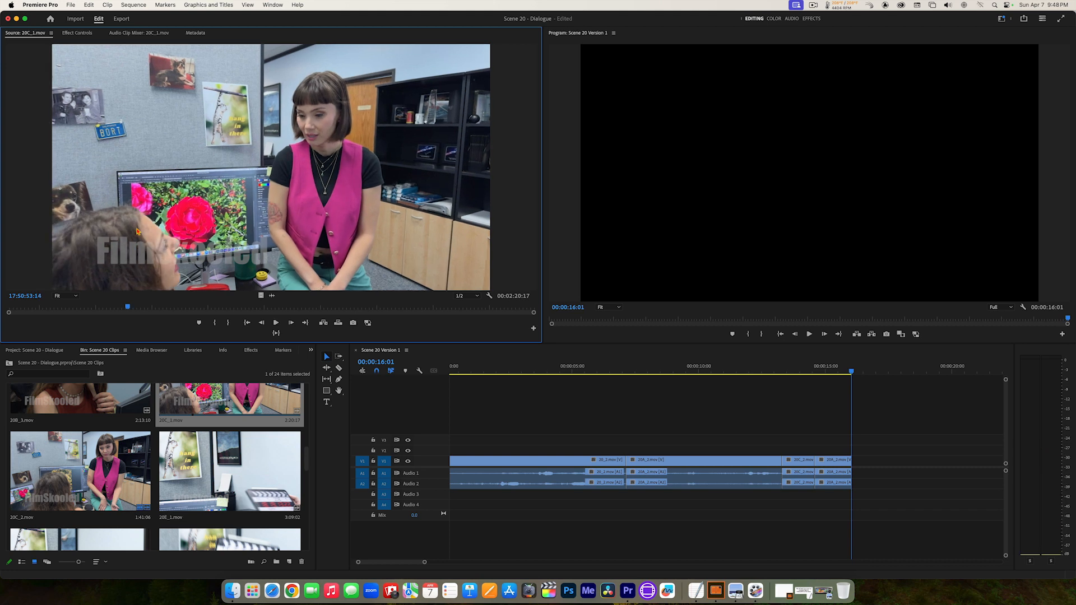
key(Left)
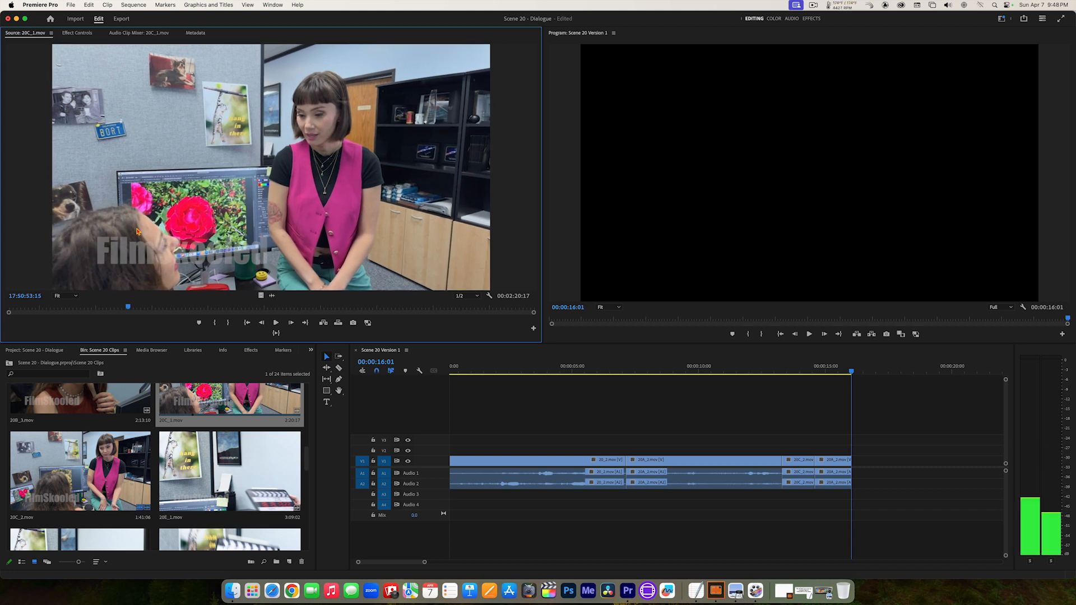
key(o)
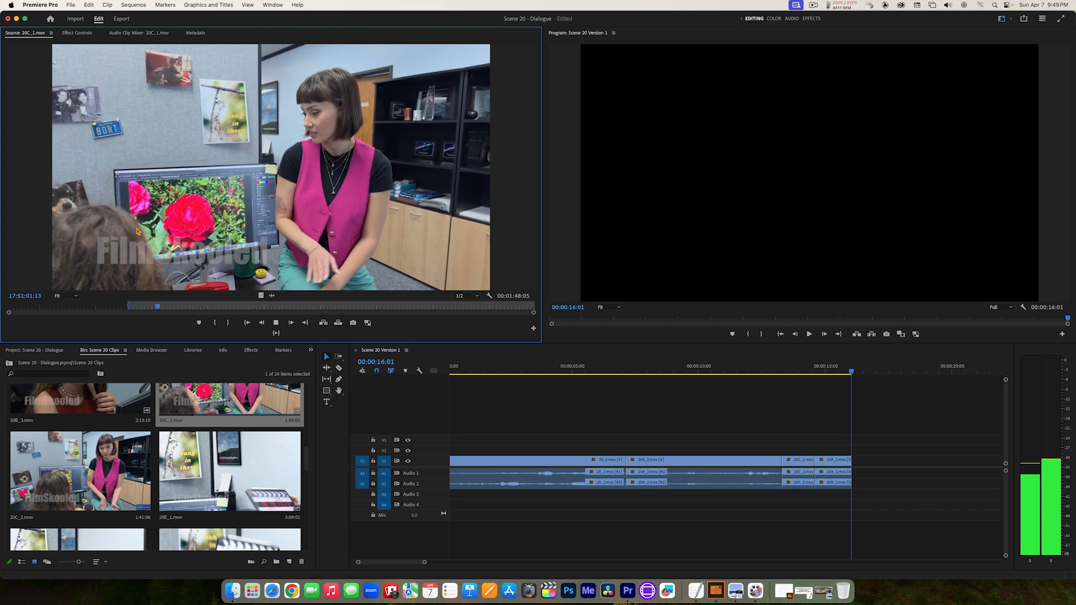
- Review the end of the line in 20C_1.mov and mark the Out point at 17:51:02:00
key(space)
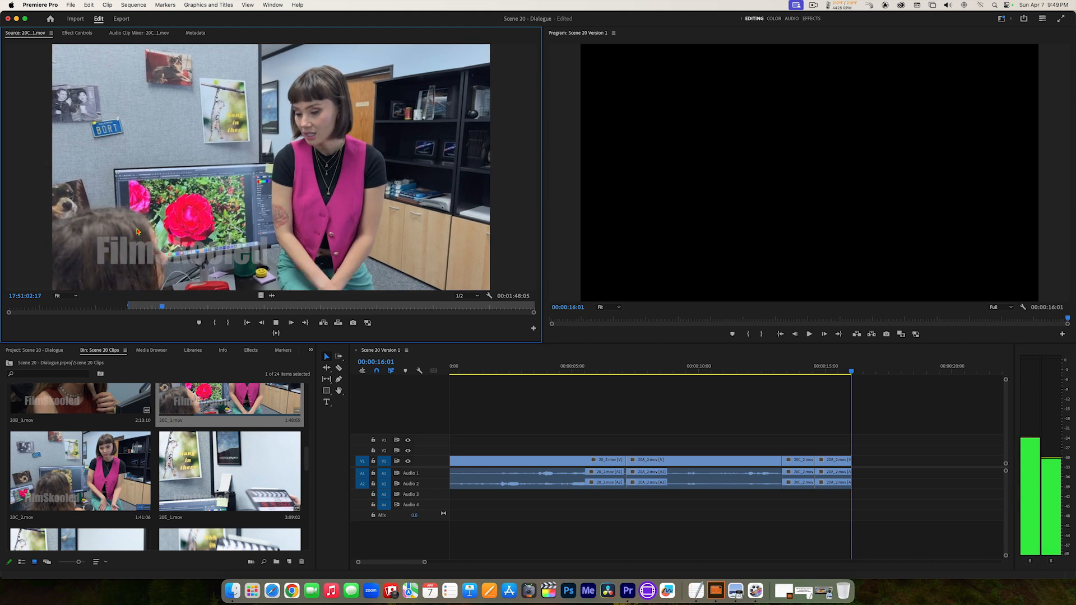
key(j)
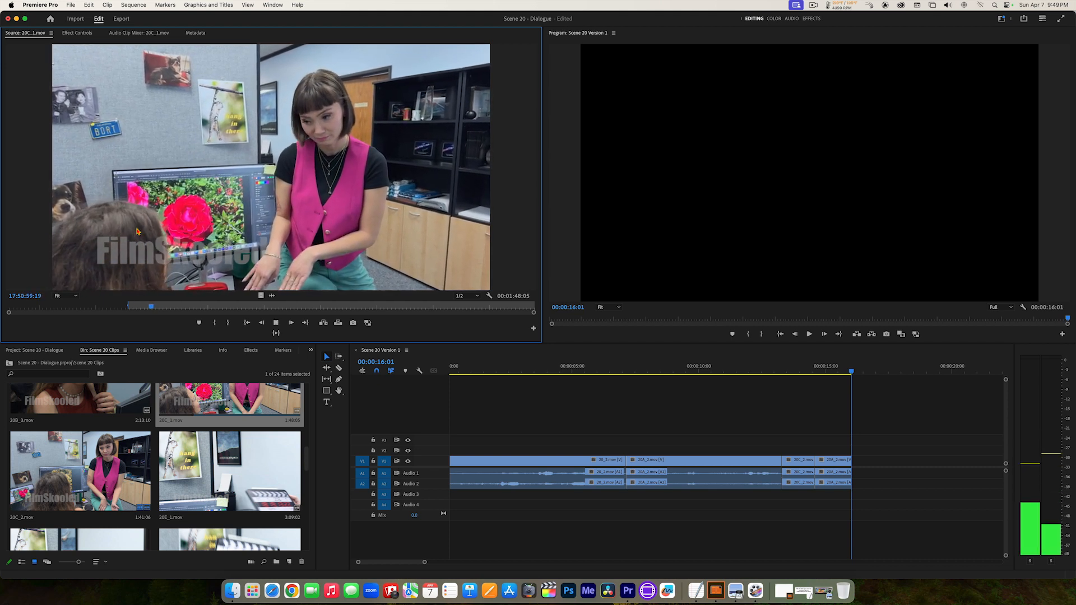
key(k)
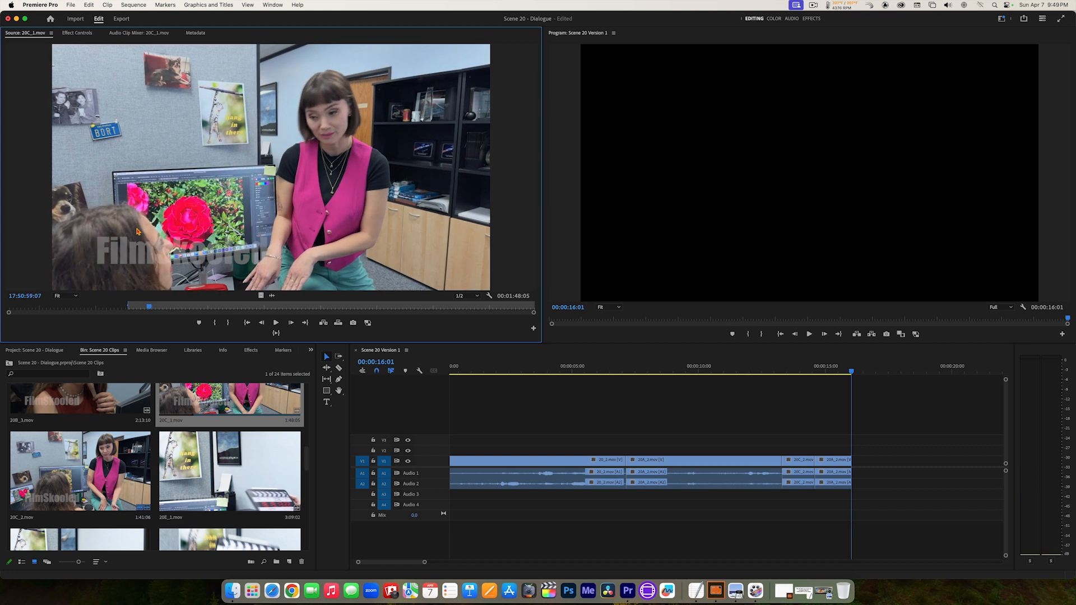
key(l)
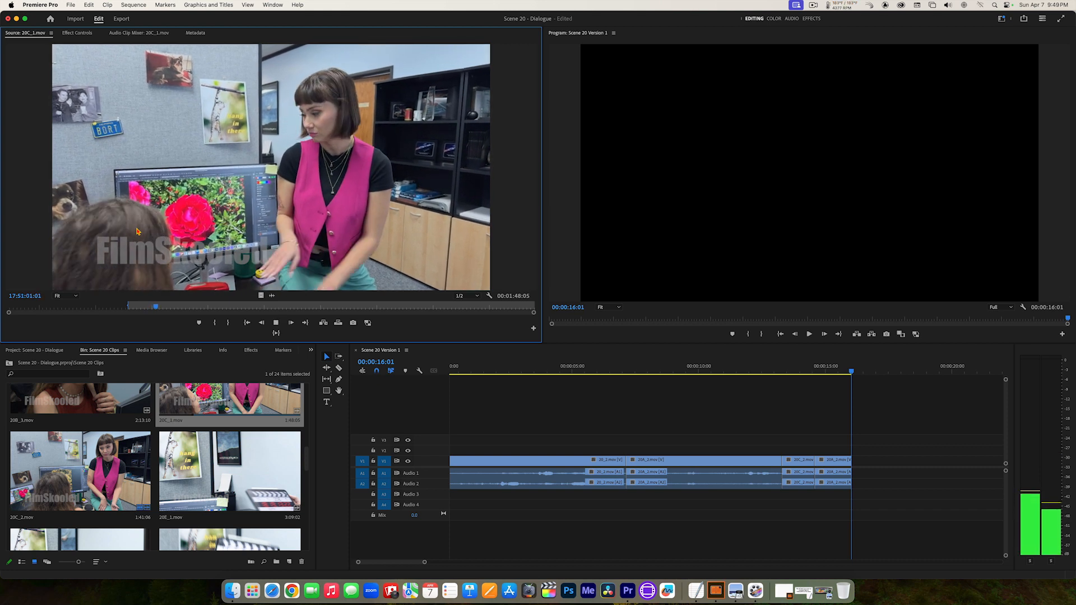
key(k)
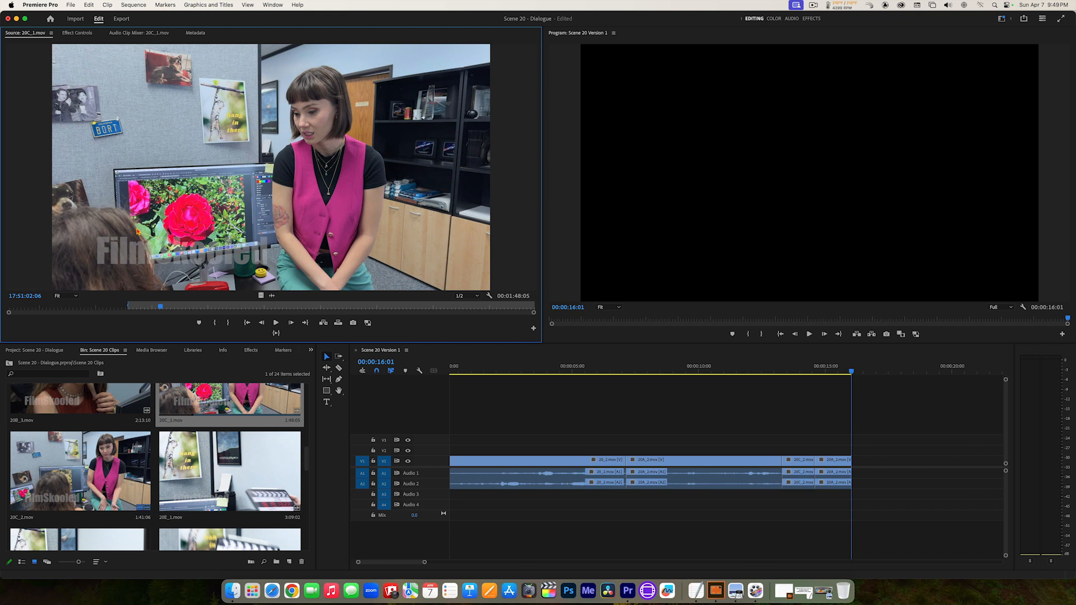
key(Left)
key(Left)
key(Left)
key(Left)
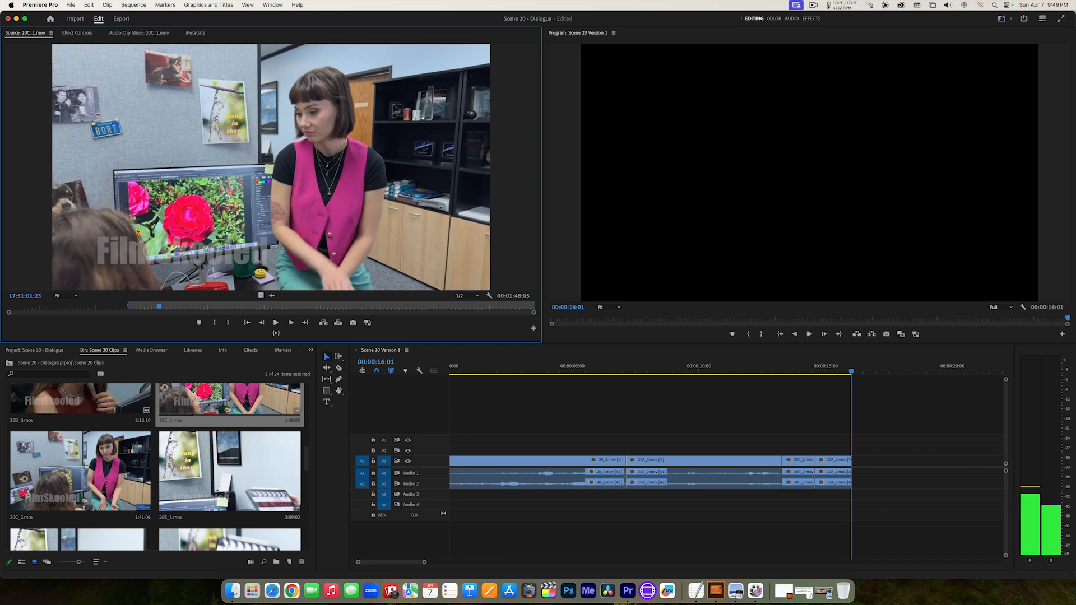
key(Right)
key(o)
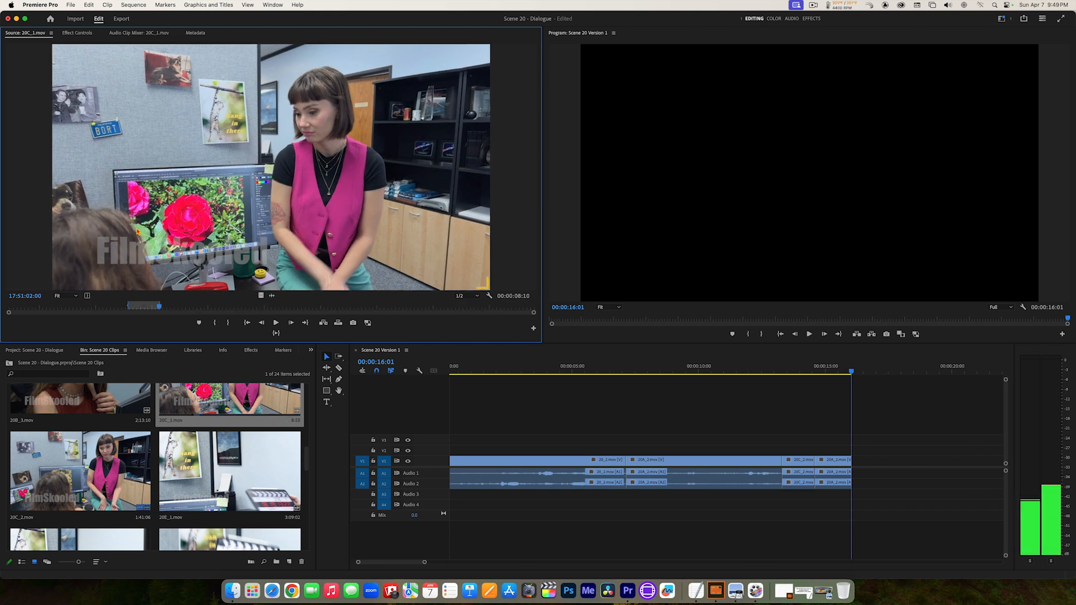
- Preview the marked 20C_1.mov range from In to Out and add it after the last clip at 00:00:16:01
click(276, 334)
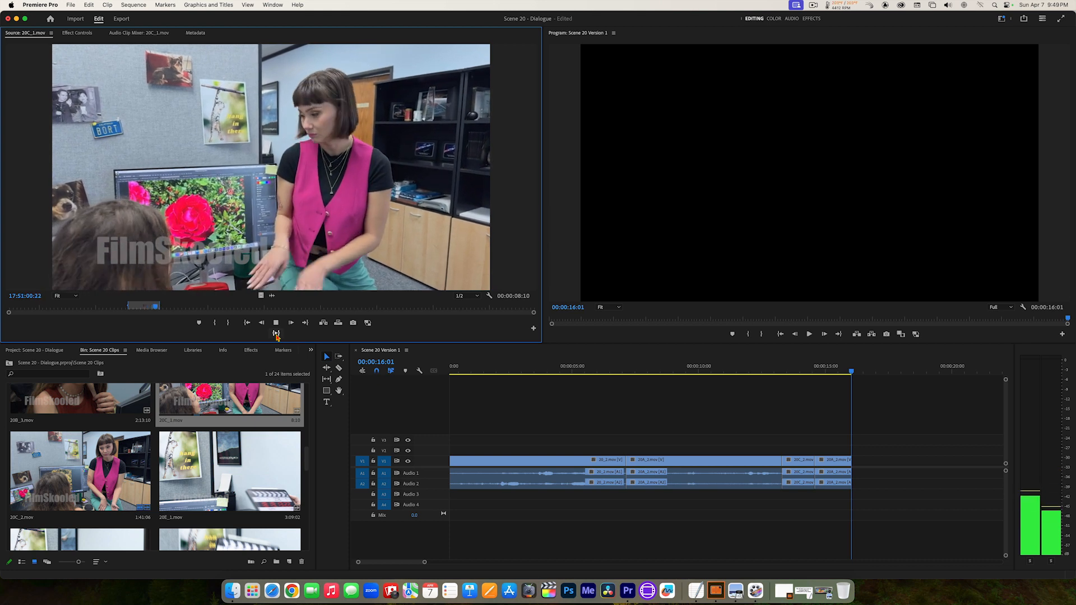
key(space)
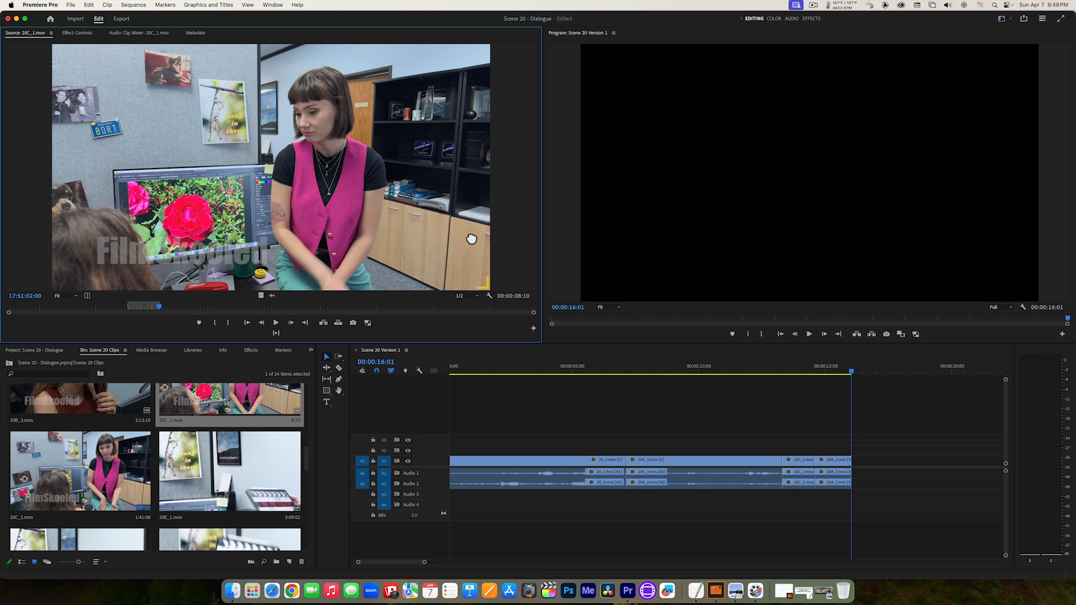
drag(472, 239, 854, 463)
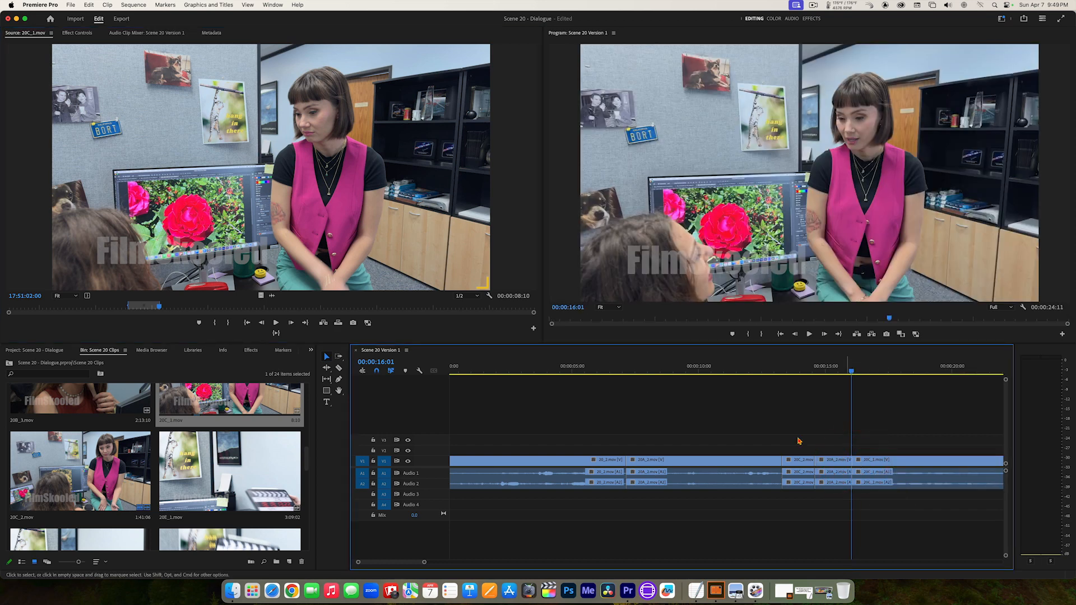
- Return the playhead to 00:00:00:00 and play the sequence through the newly added 20C_1.mov clip
drag(738, 373, 457, 372)
drag(377, 375, 382, 374)
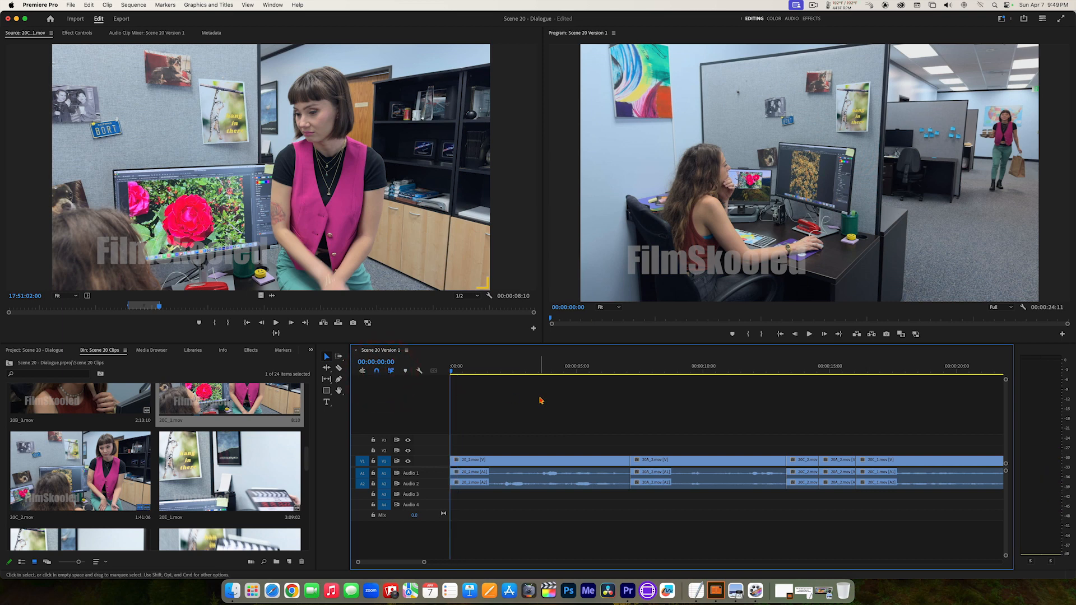
key(space)
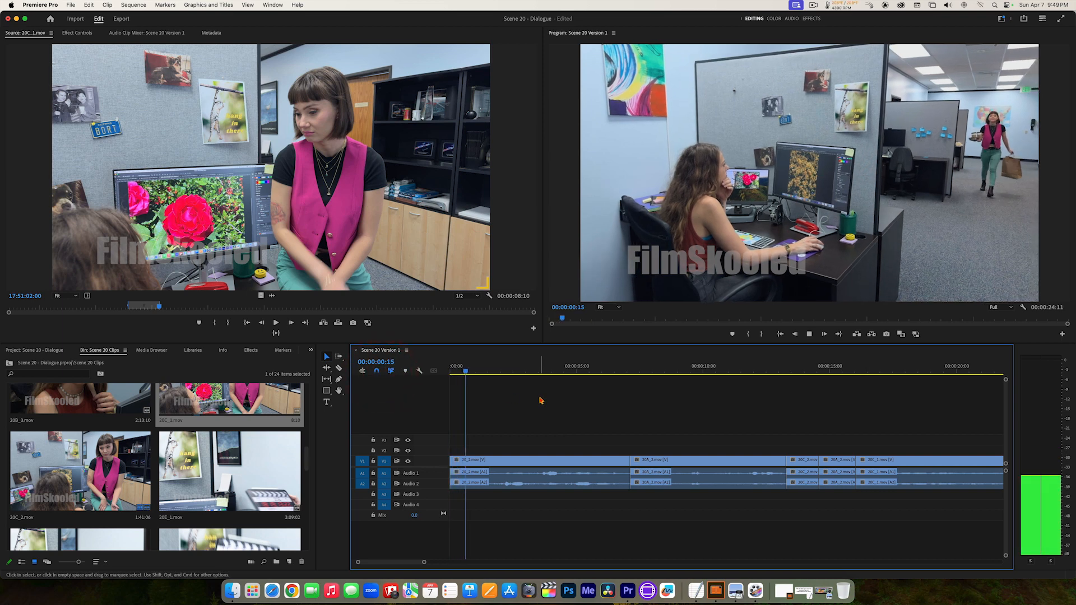
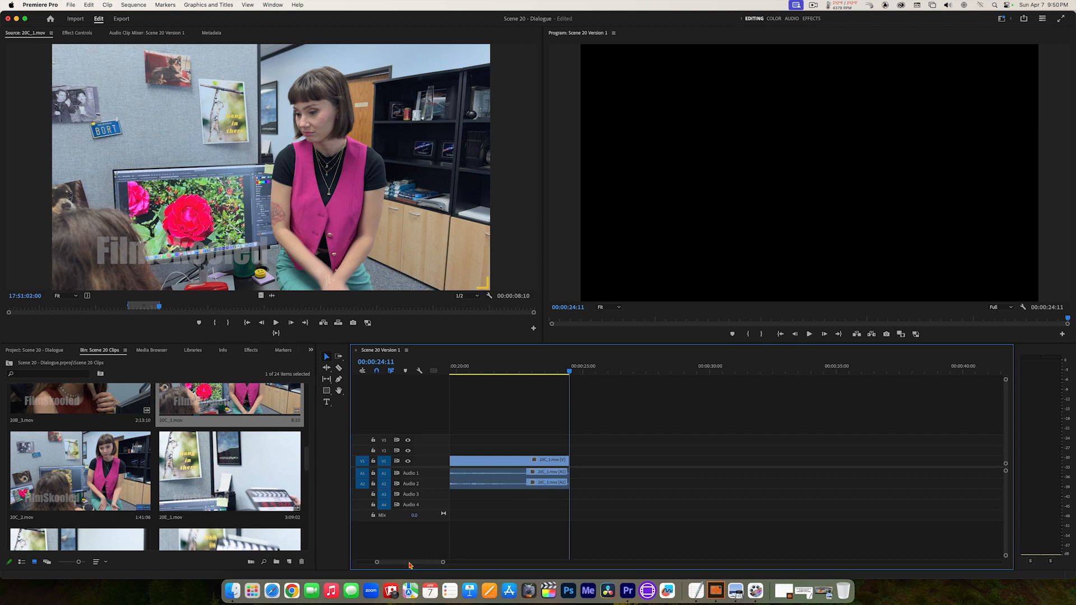
- Zoom the timeline out so all clips fit with empty space after the last one
drag(410, 564, 389, 565)
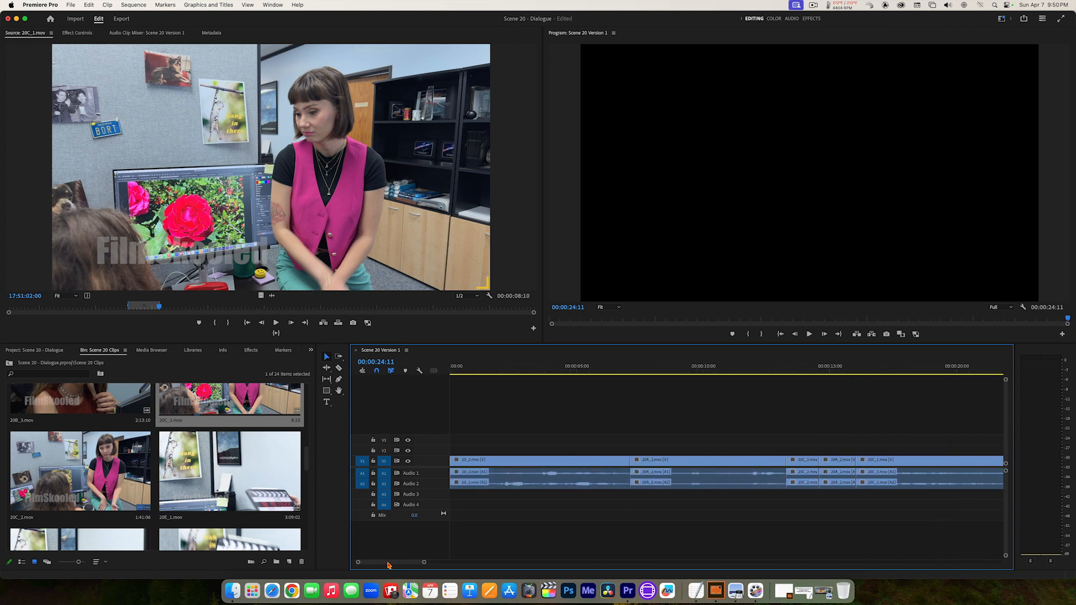
click(406, 563)
drag(429, 565, 470, 570)
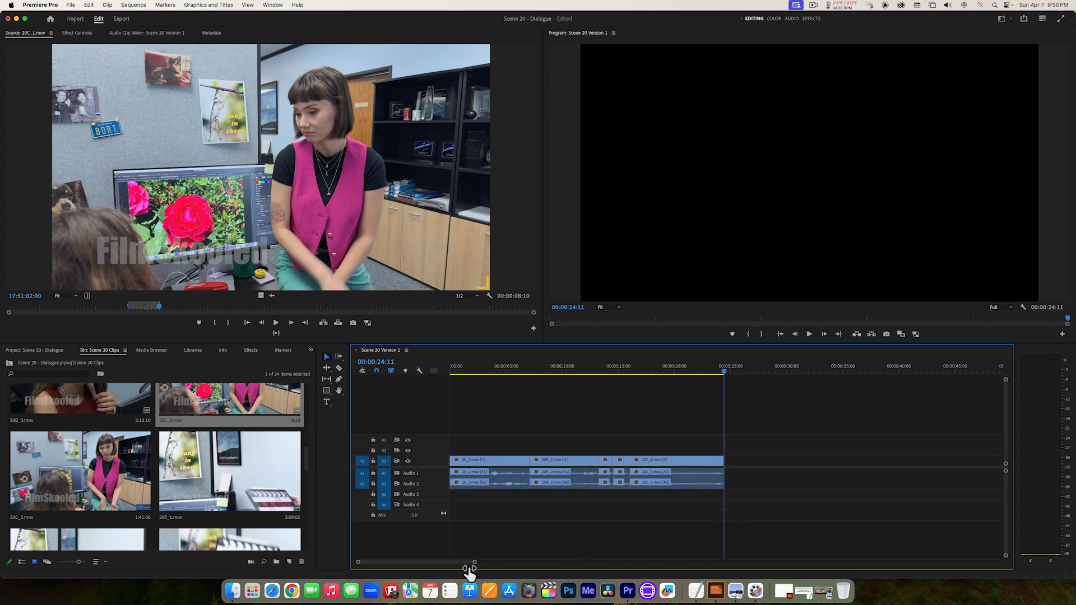
click(428, 565)
click(445, 566)
drag(476, 567, 480, 563)
click(469, 561)
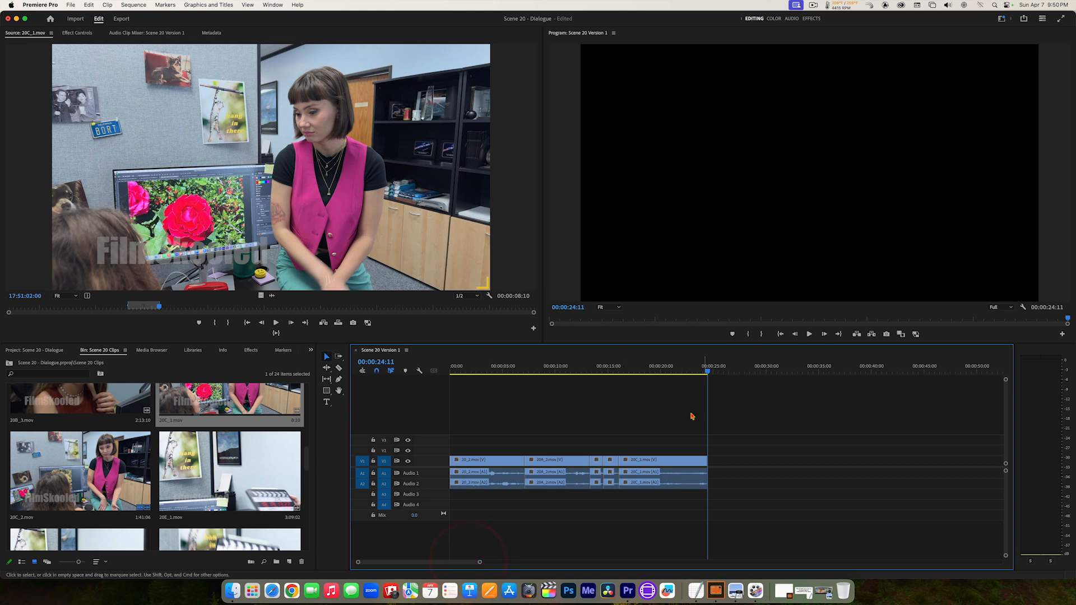